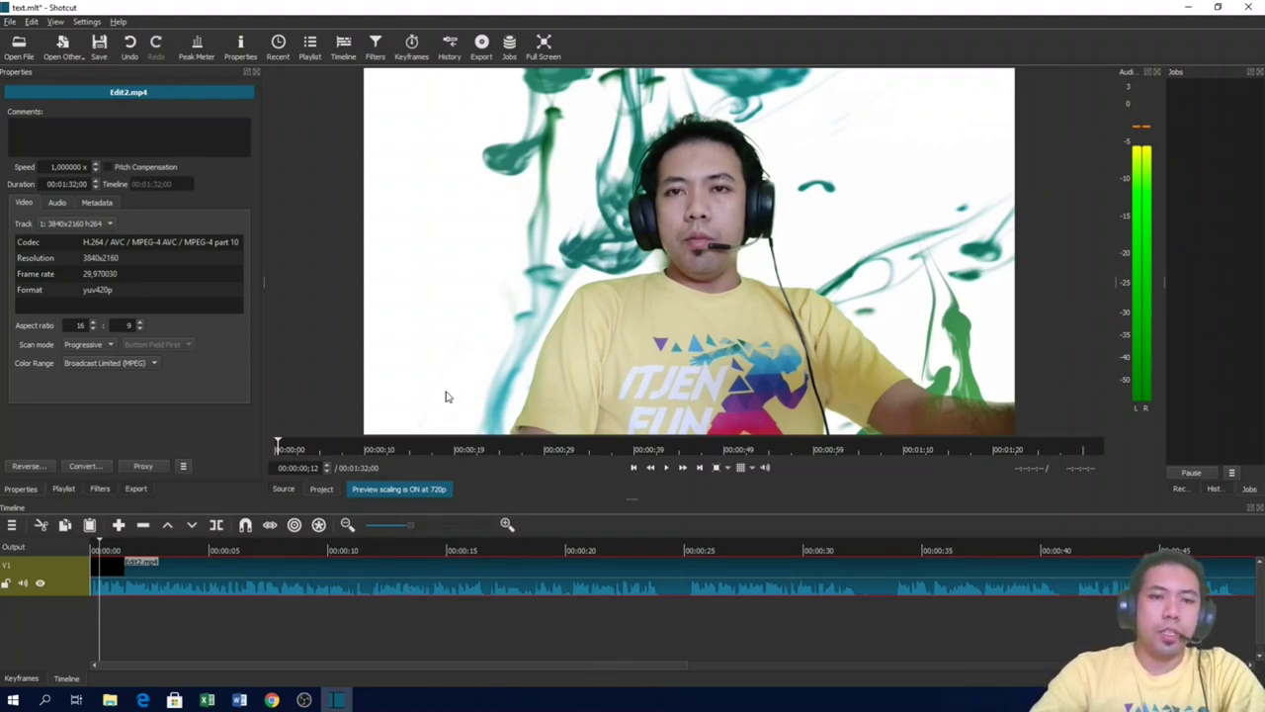
- Add a second video track and create a transparent text clip reading "Selamat Datang", "di Channel" and "Tips Techno" on three lines
click(11, 525)
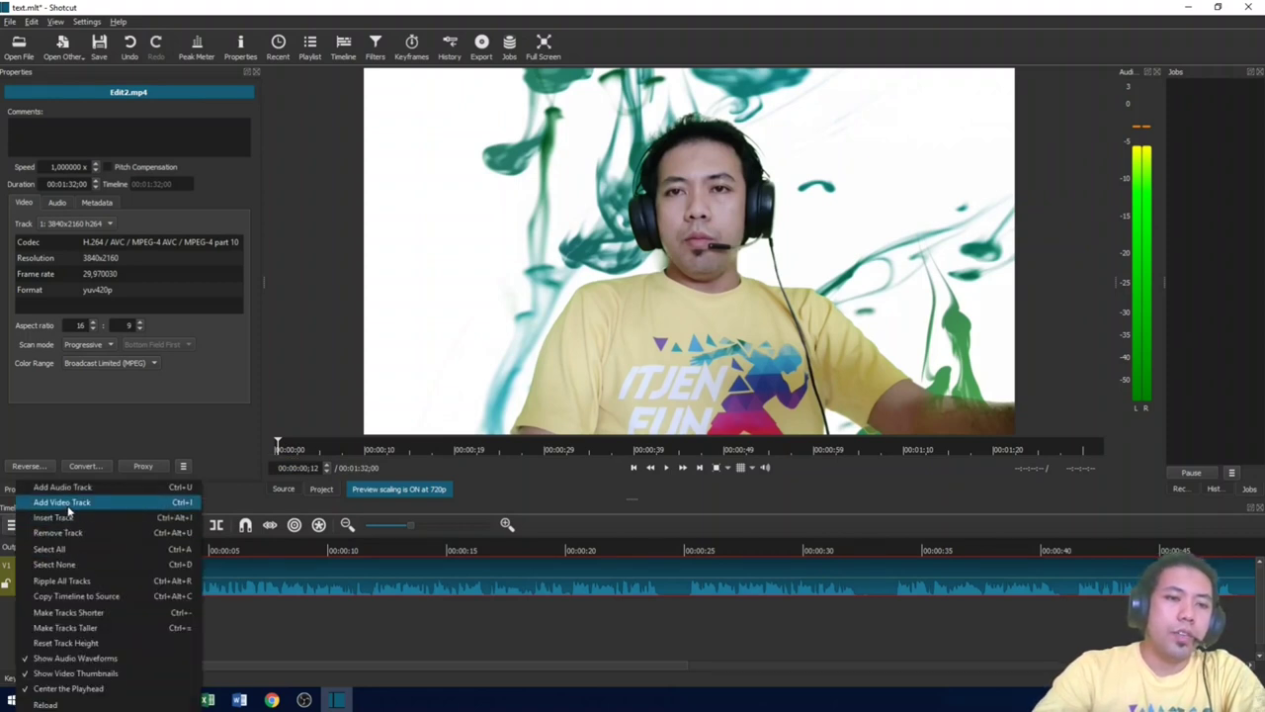
click(293, 590)
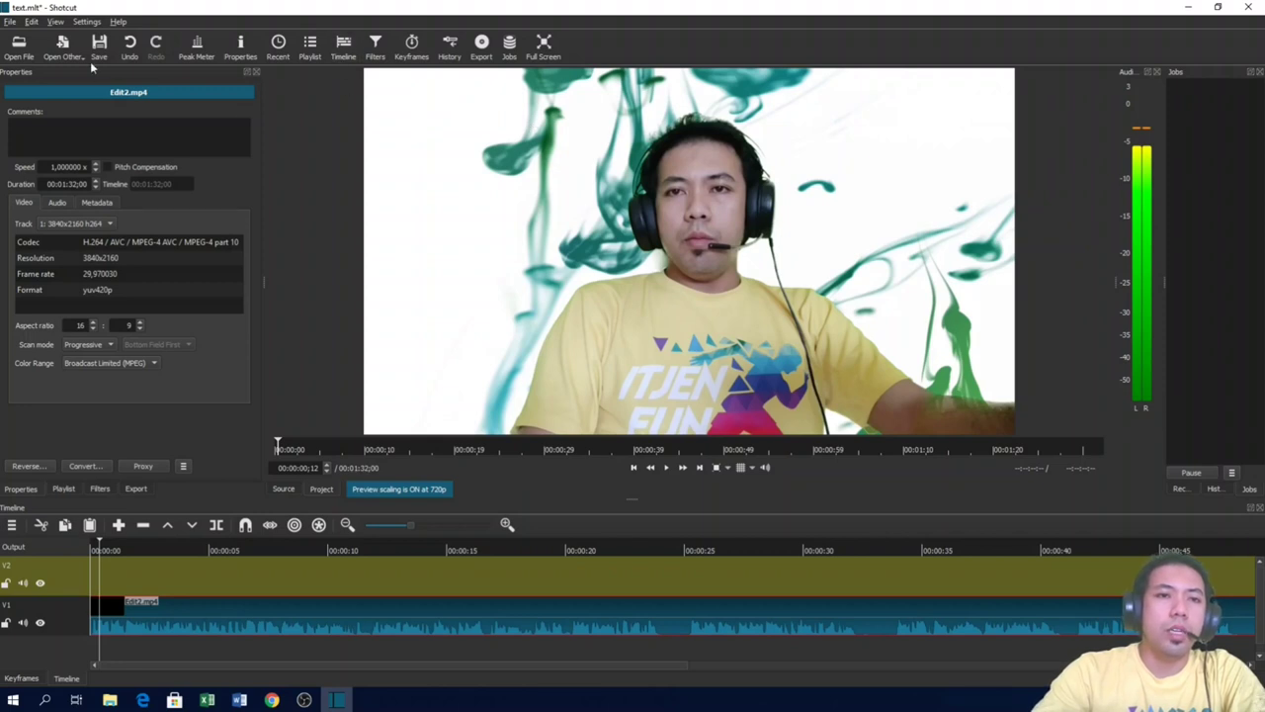
click(64, 44)
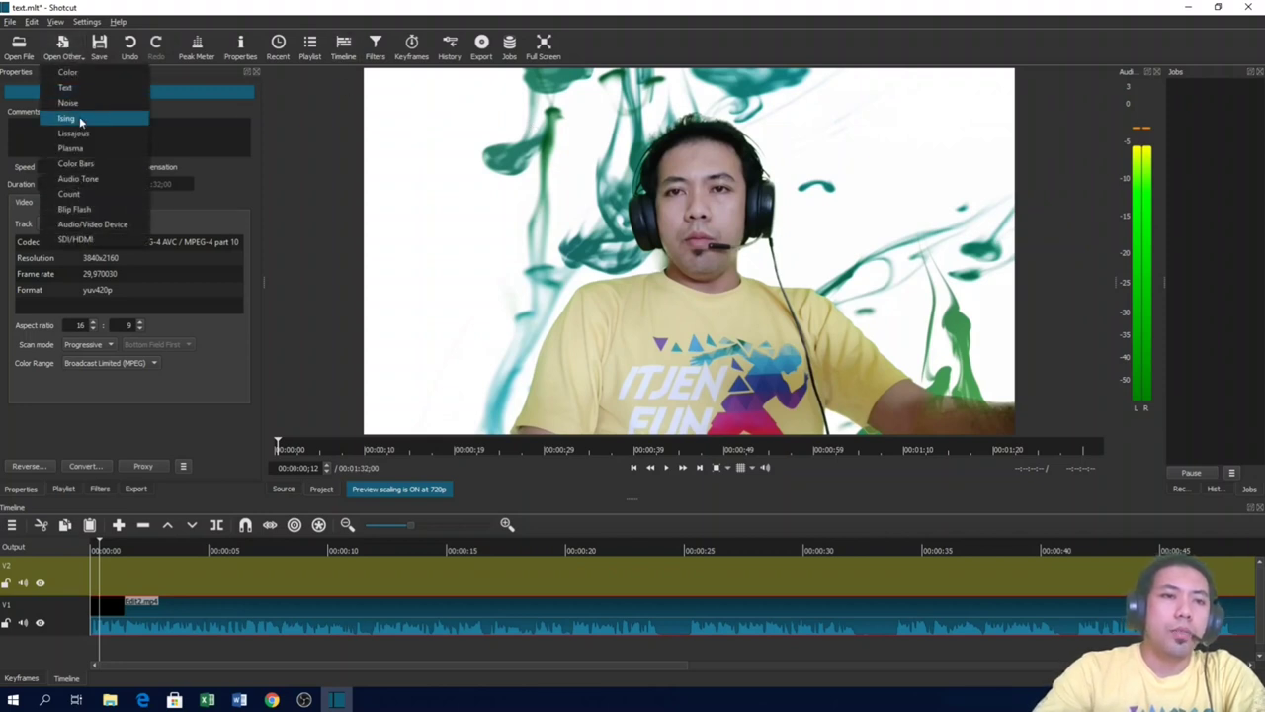
click(65, 87)
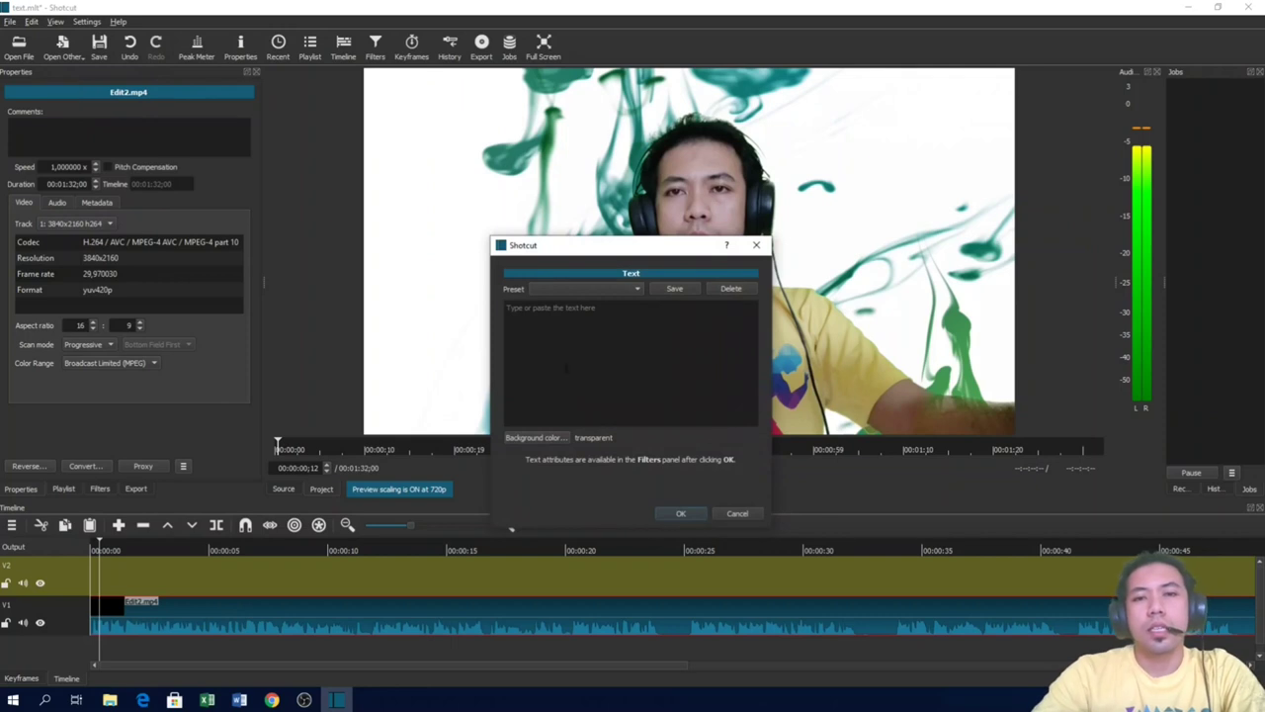
text(Se)
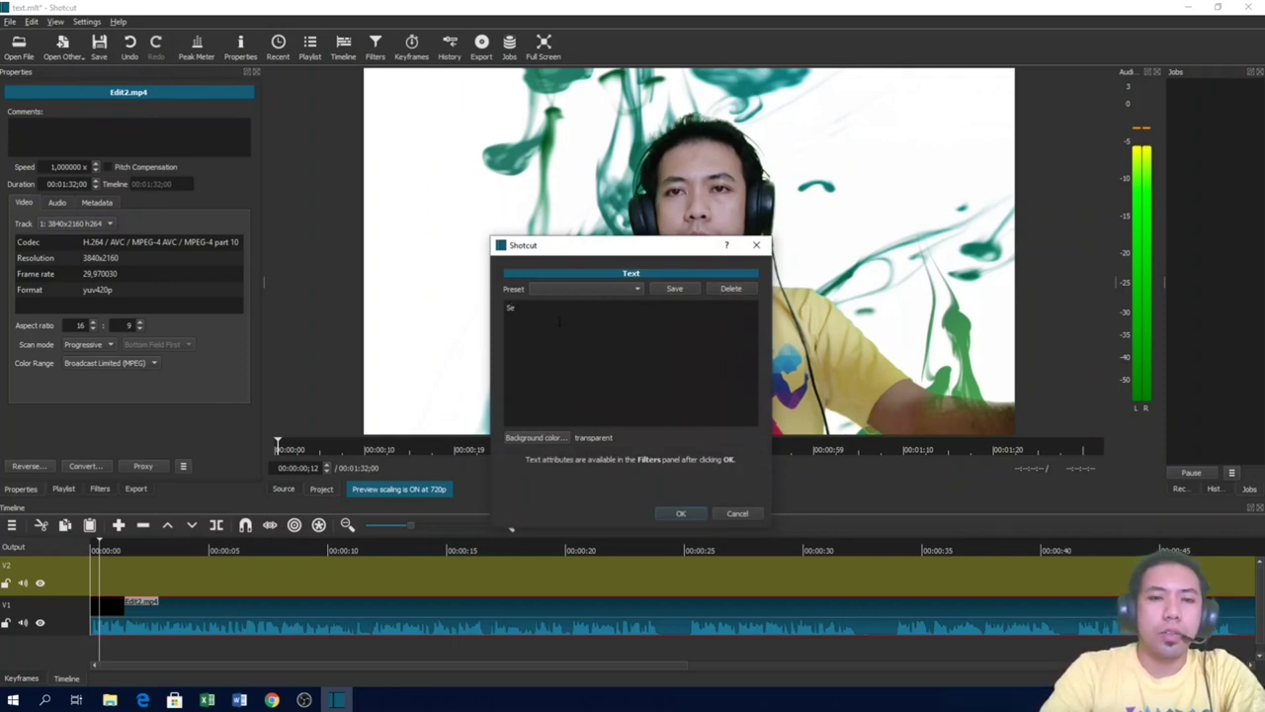
text(lamat Datang)
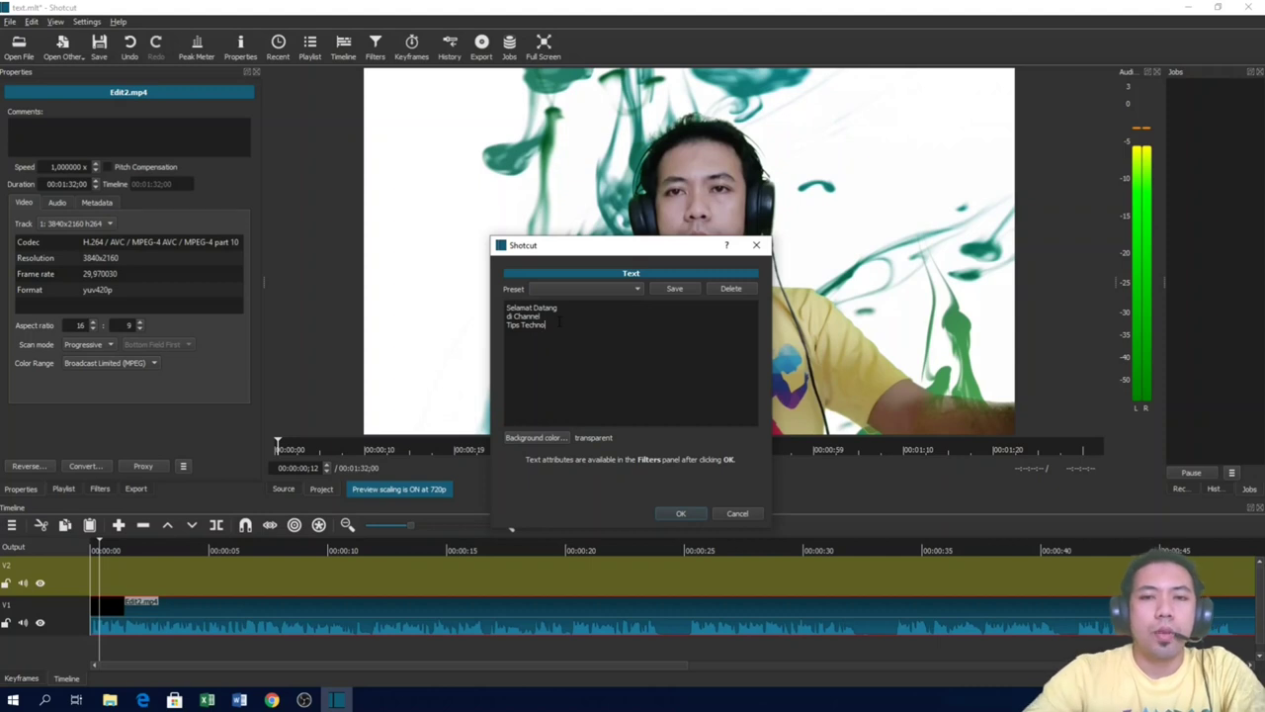
click(674, 513)
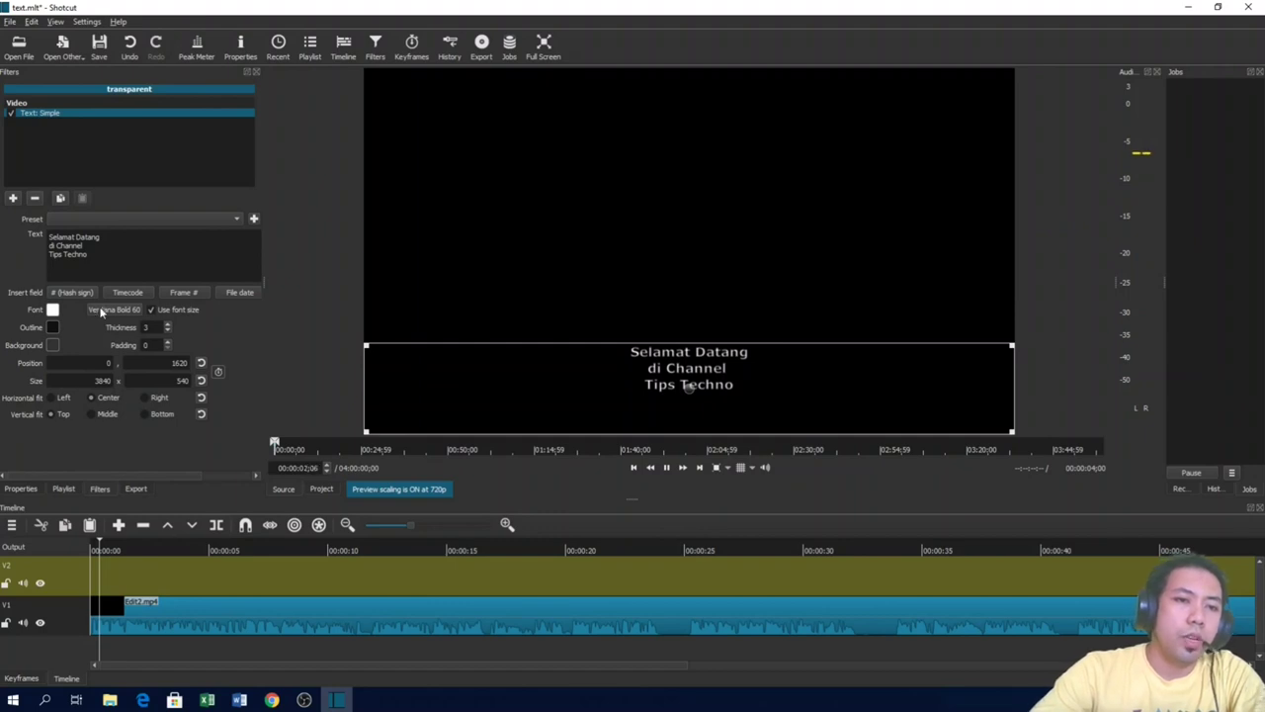
- Pause the preview and set the text's font size to 200, keeping Verdana Bold
key(space)
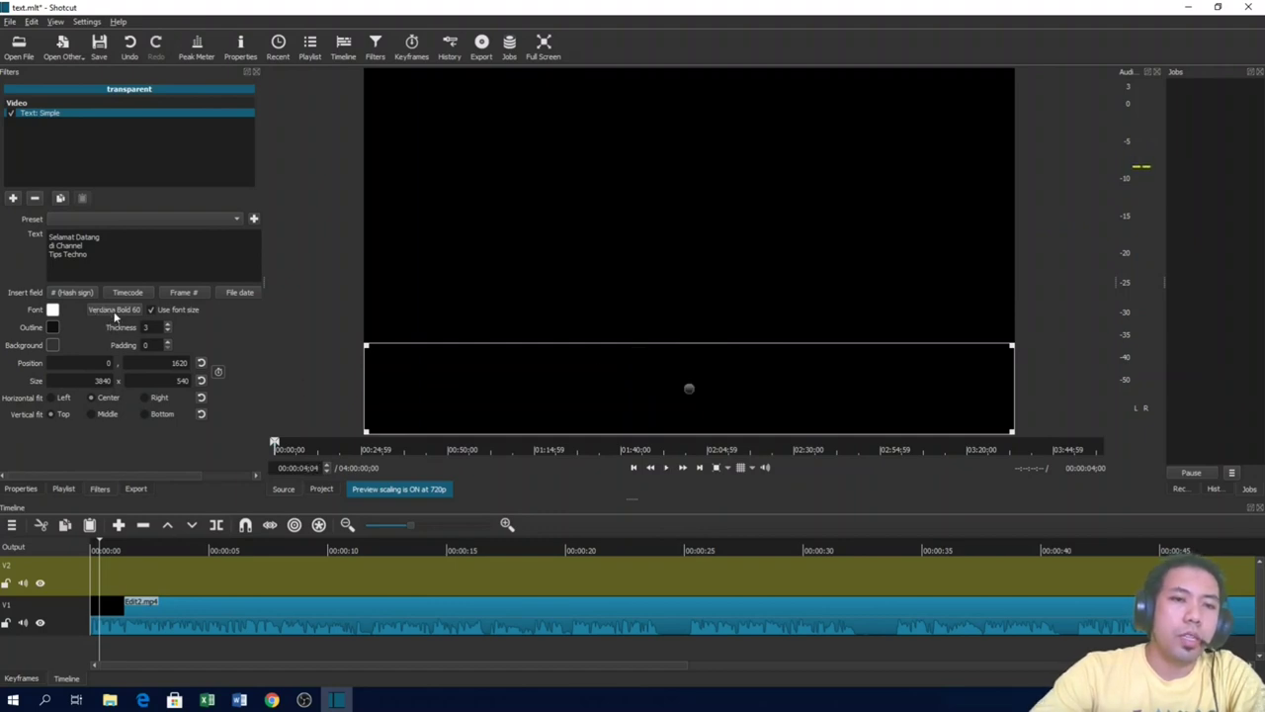
click(115, 310)
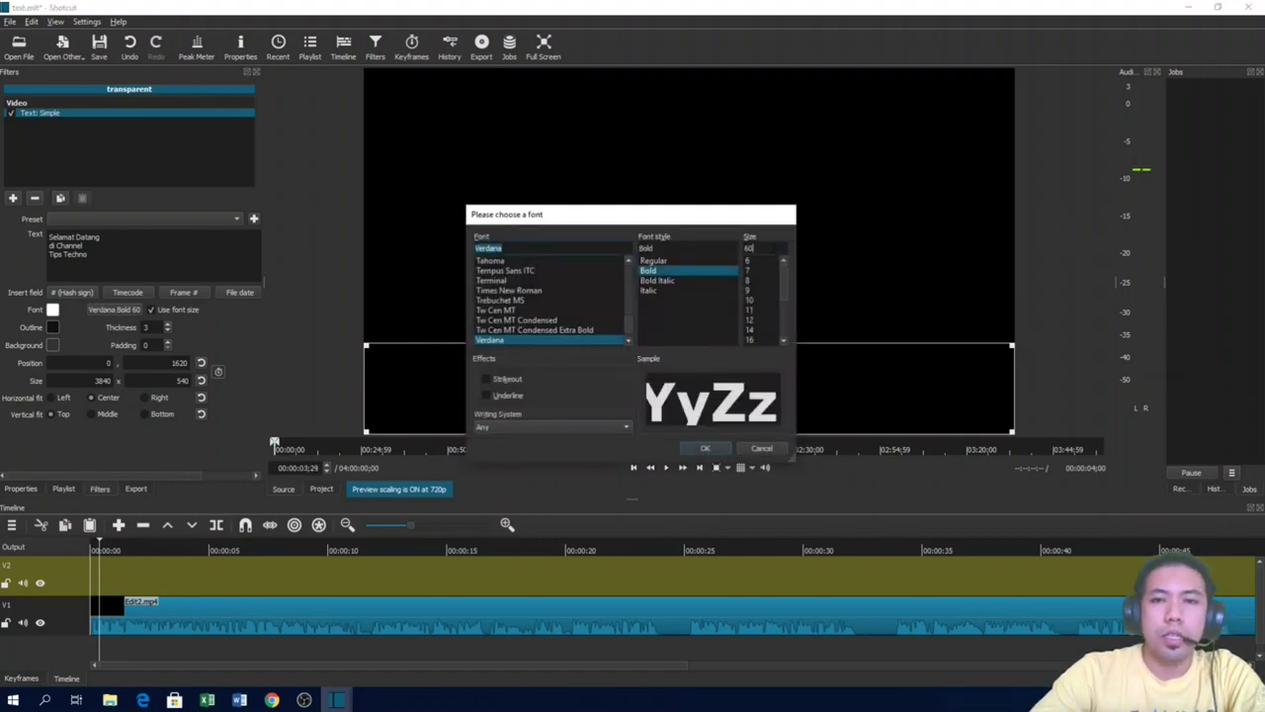
text(200)
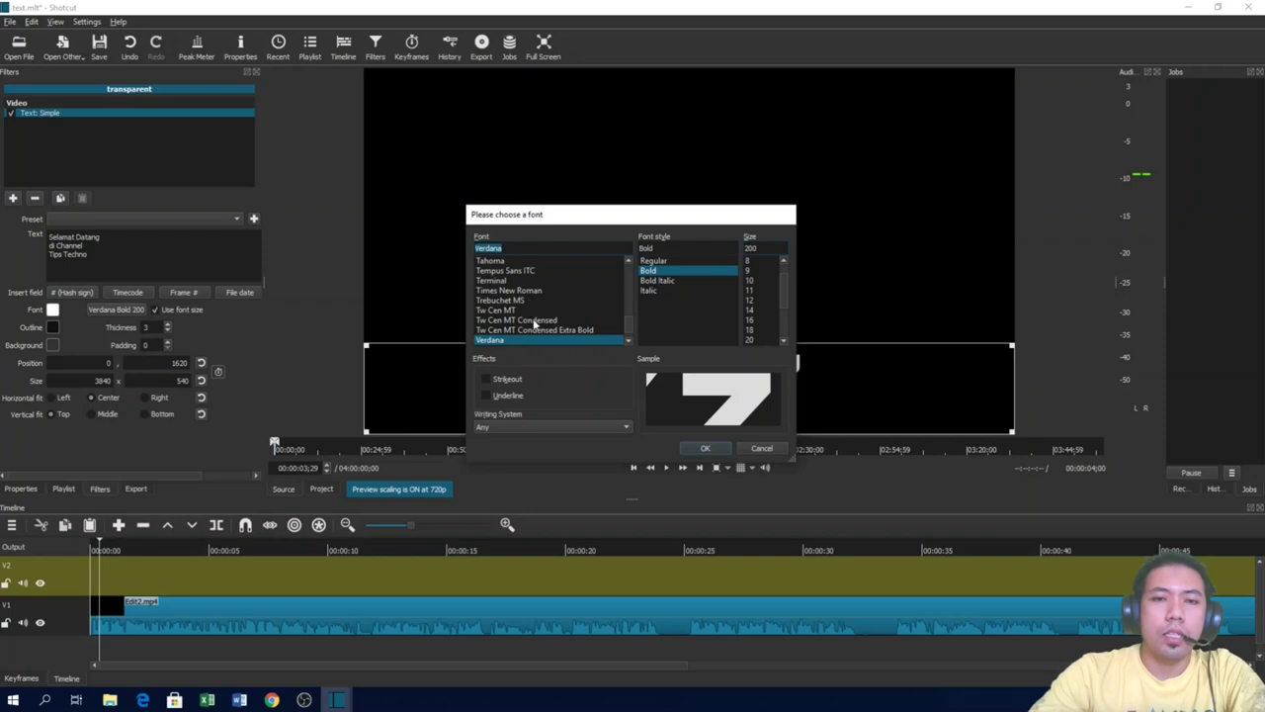
click(706, 449)
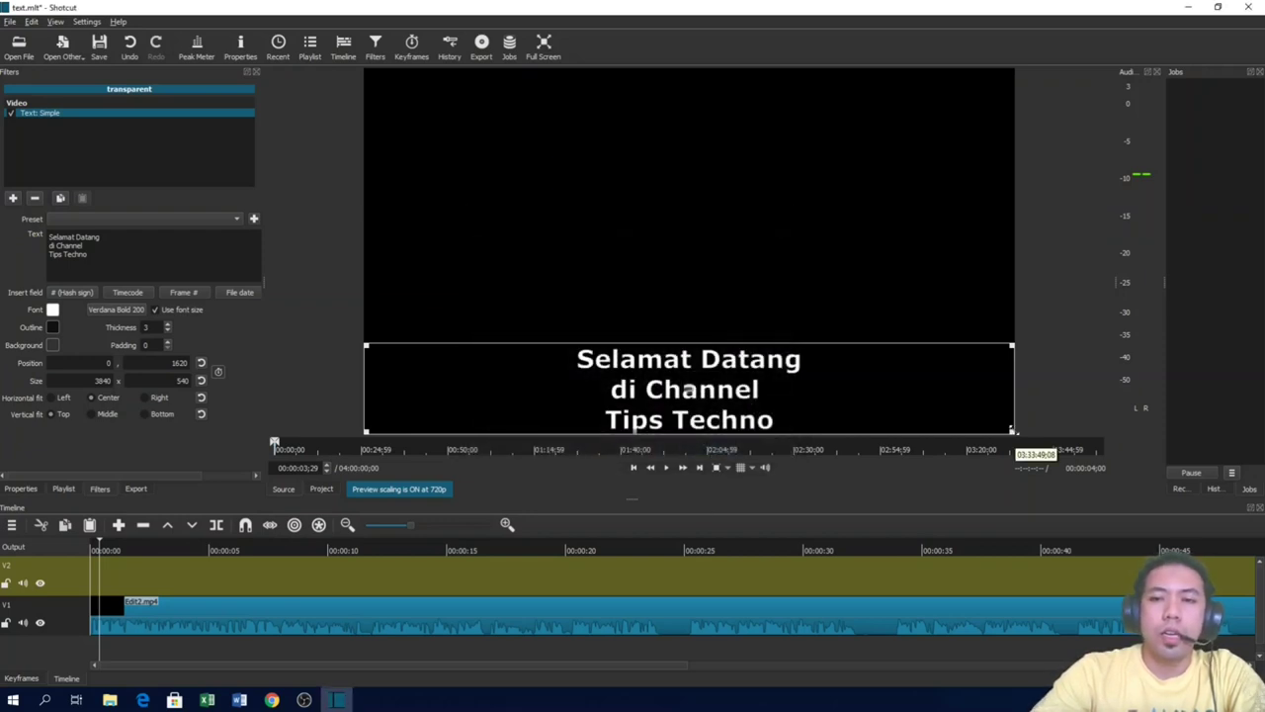
- Shrink the text box to about 1392 x 524 and move it to the upper-left corner of the video frame
drag(1011, 430, 594, 431)
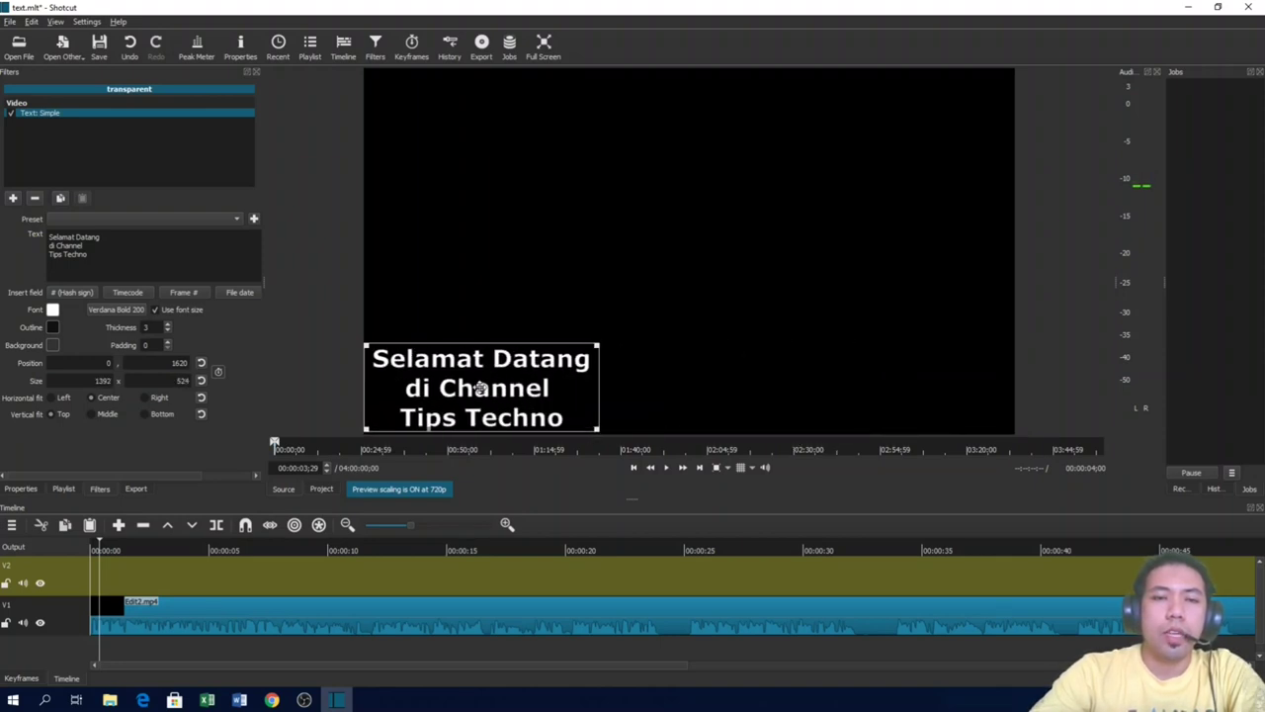
drag(479, 389, 485, 86)
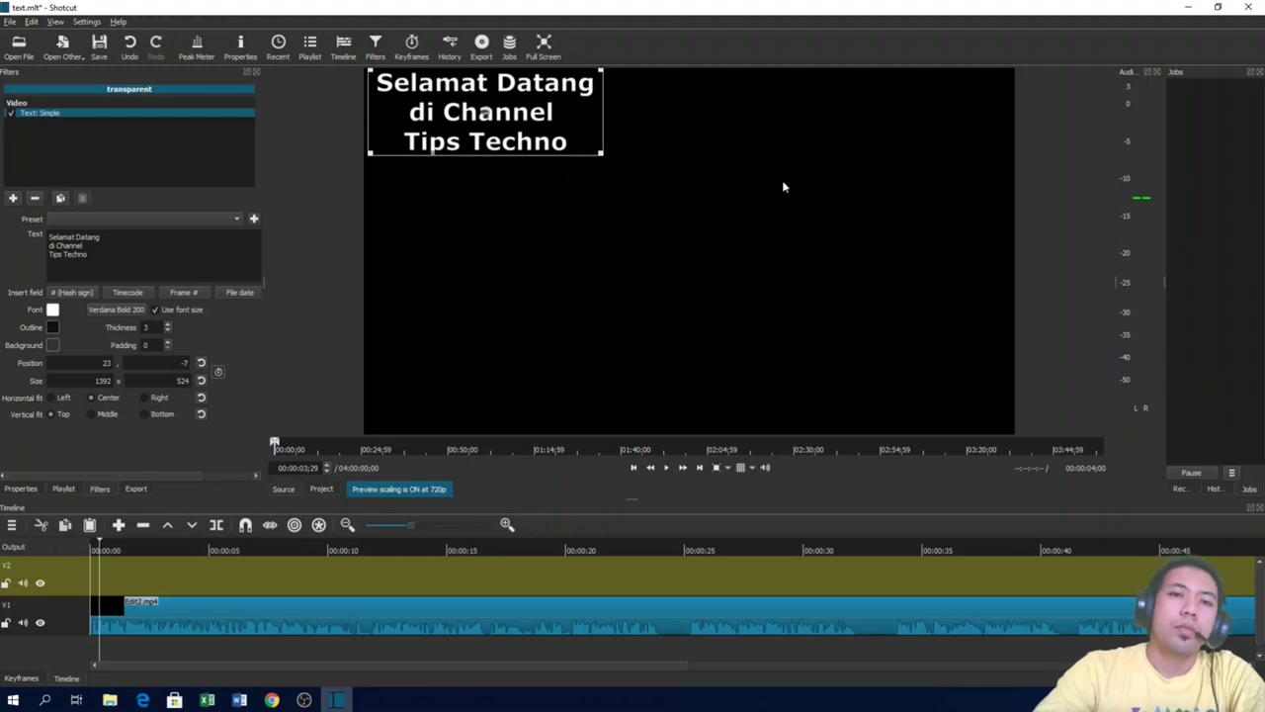
- Place the text clip on track V2 at about 23 seconds and play the video from shortly before it to check the overlay
drag(748, 217, 449, 579)
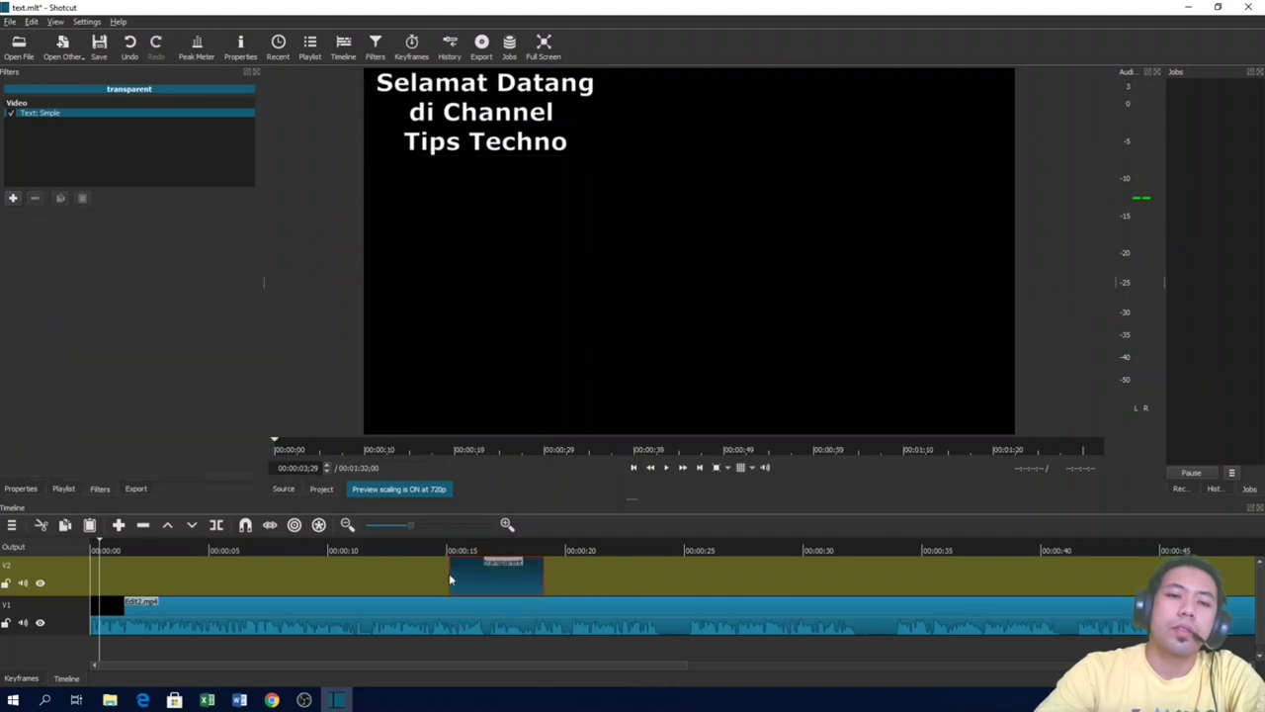
drag(475, 576, 680, 593)
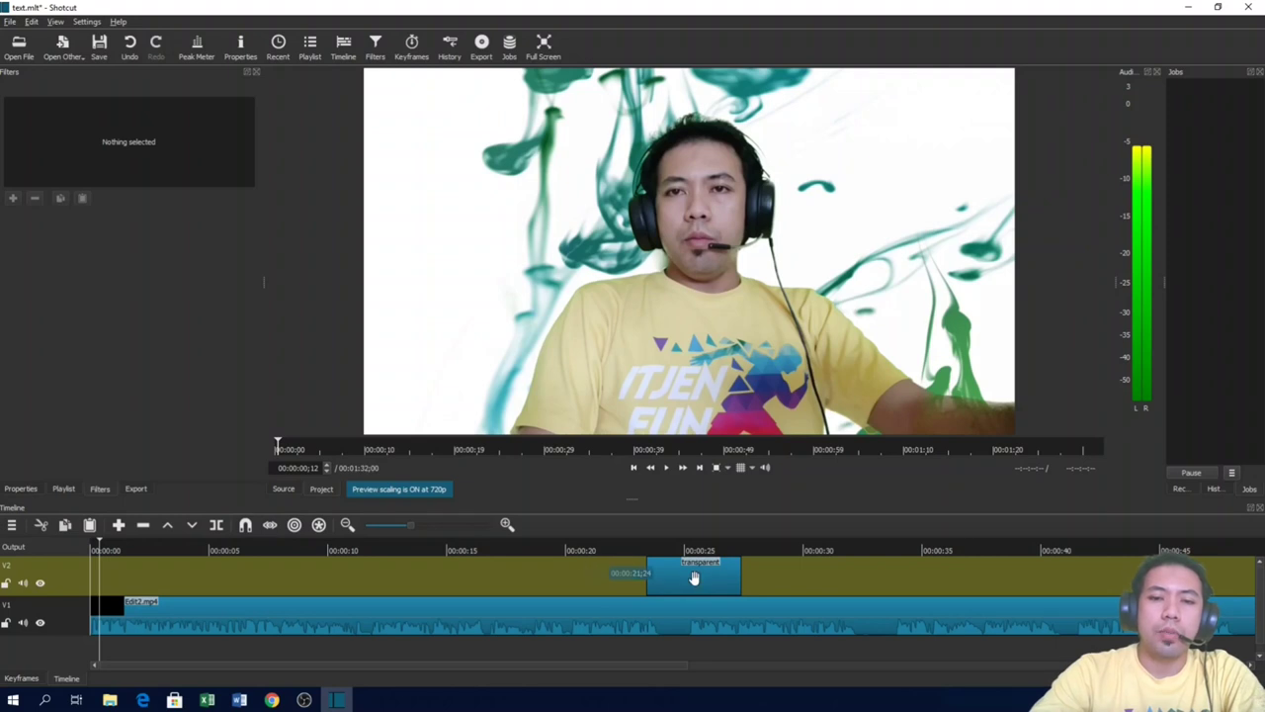
click(594, 546)
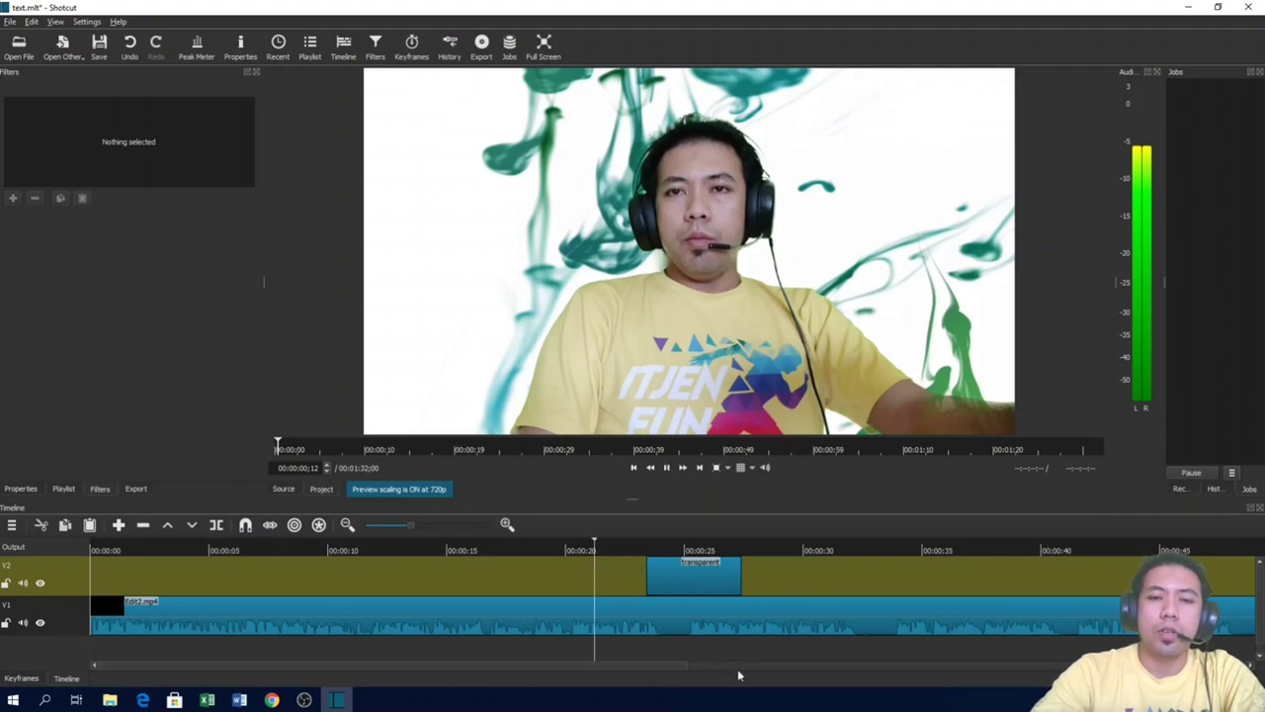
key(space)
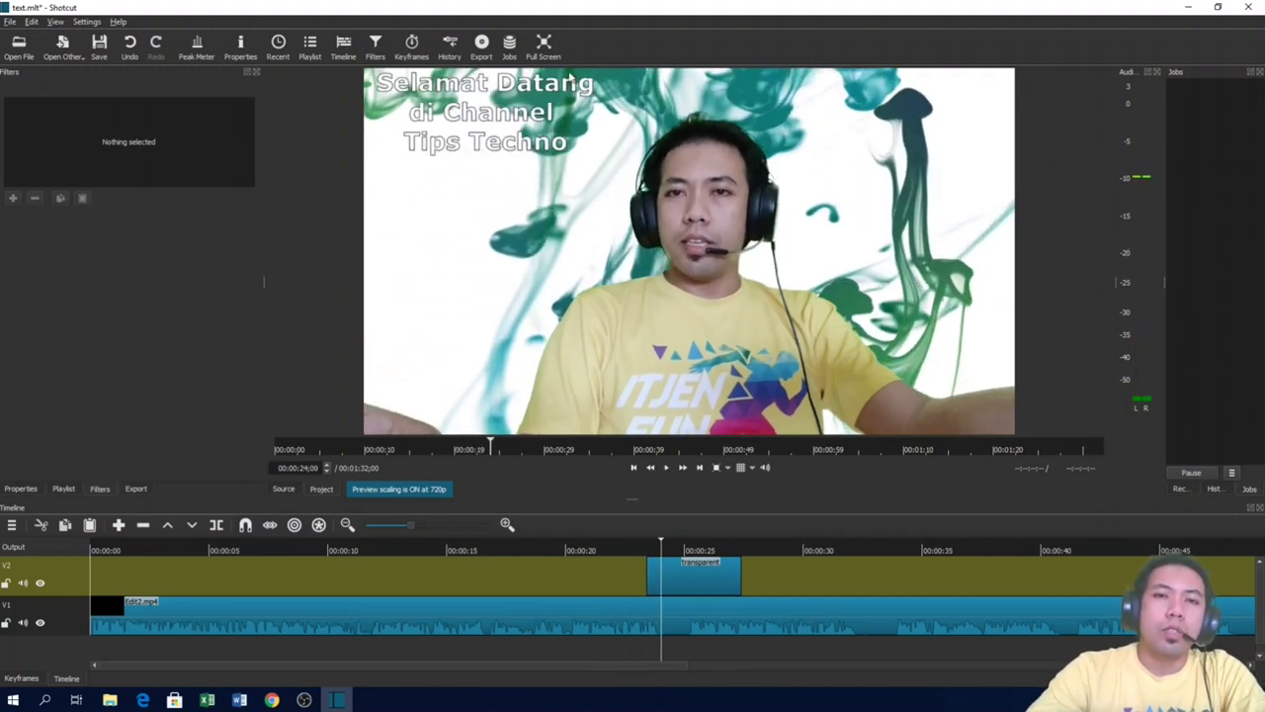
- Change the font color of the text clip on V2 to dark red, #550000
click(698, 583)
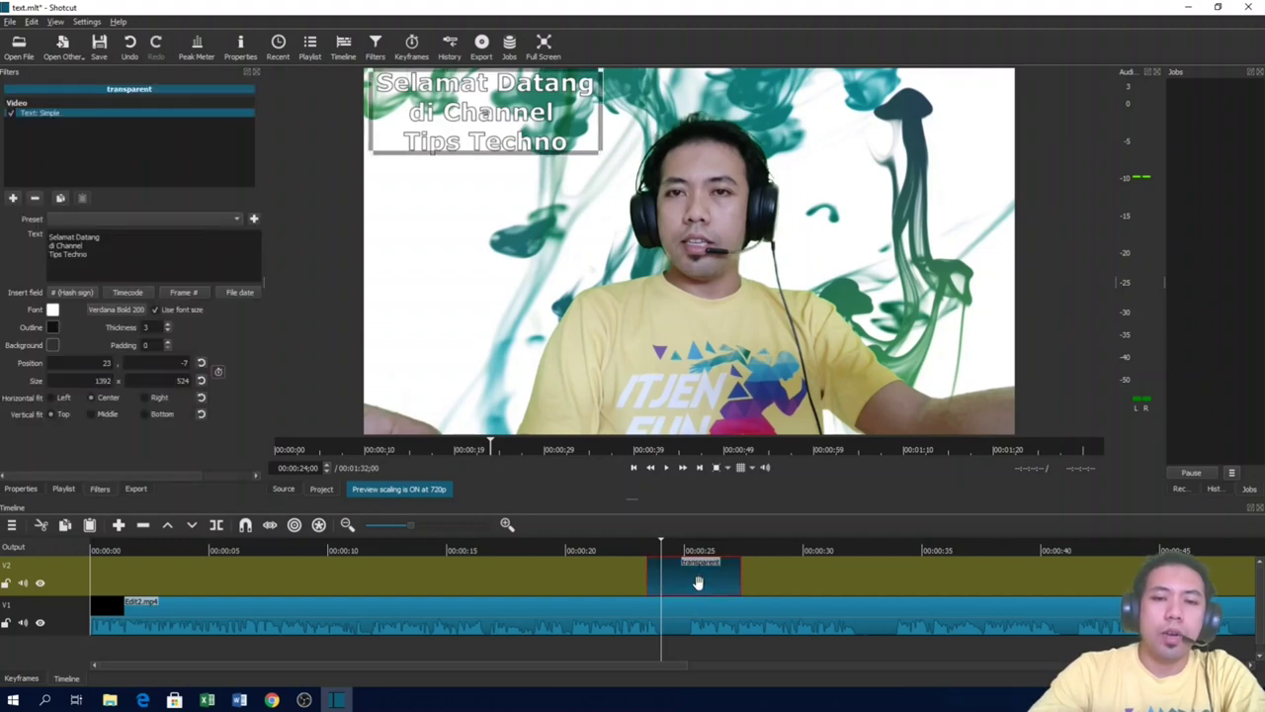
click(53, 309)
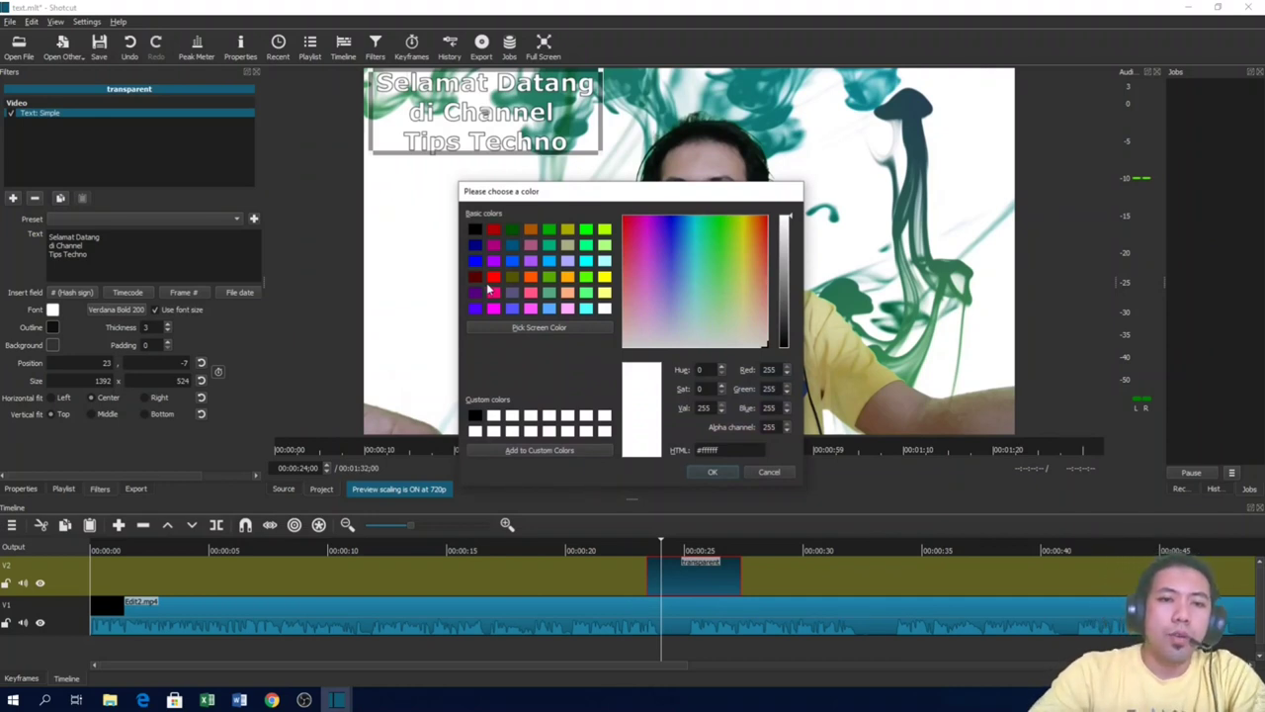
click(476, 279)
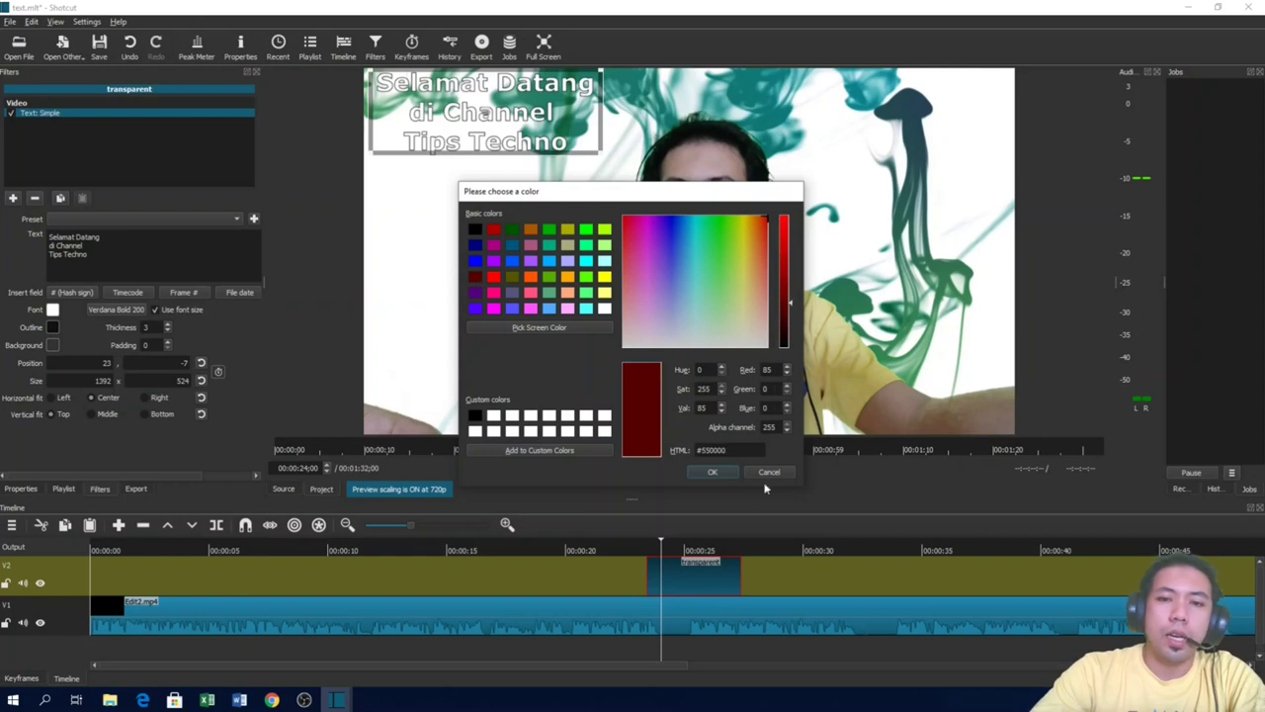
click(711, 473)
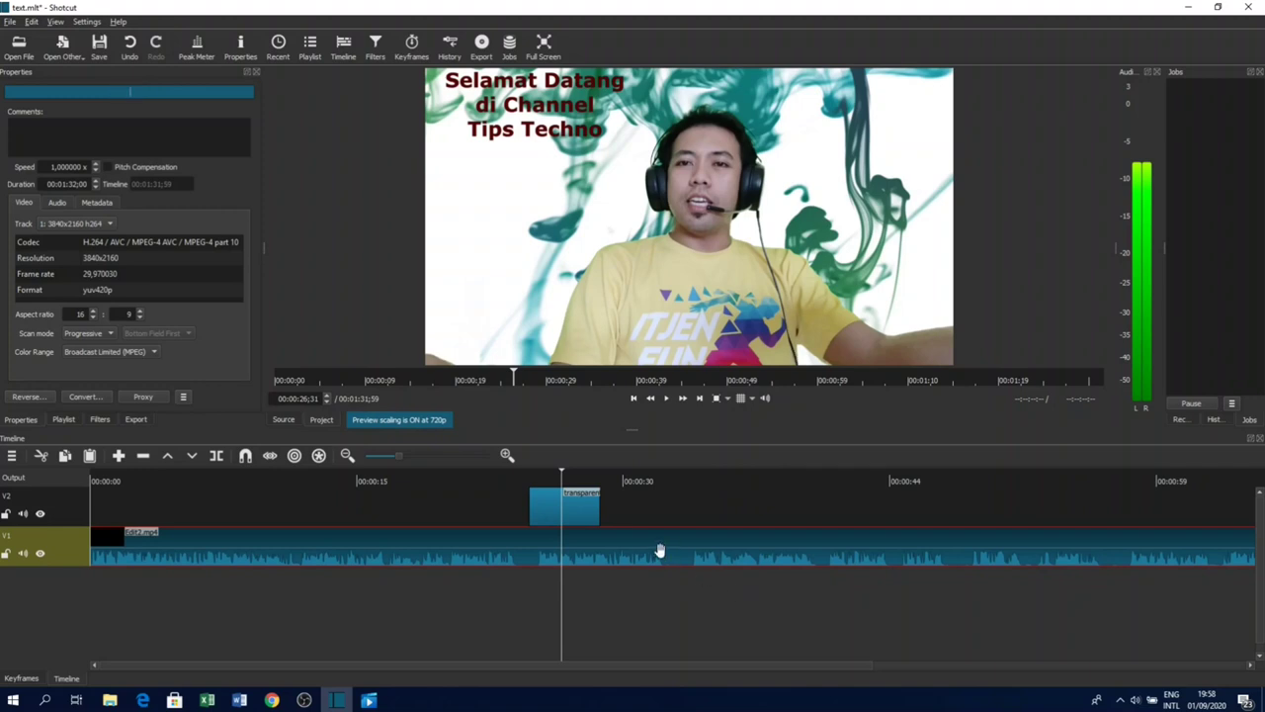
- Shorten the text clip on V2 to about half a second near 24 seconds and set the playhead at its end
drag(564, 503, 514, 513)
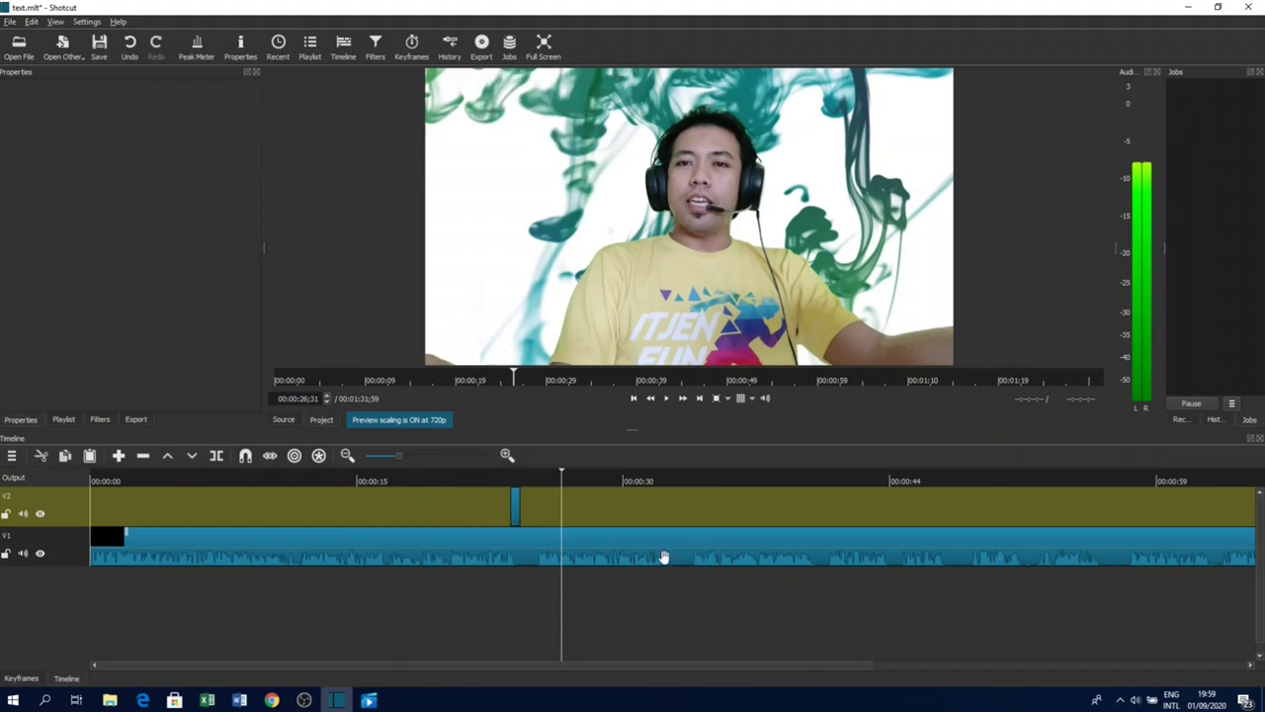
click(517, 502)
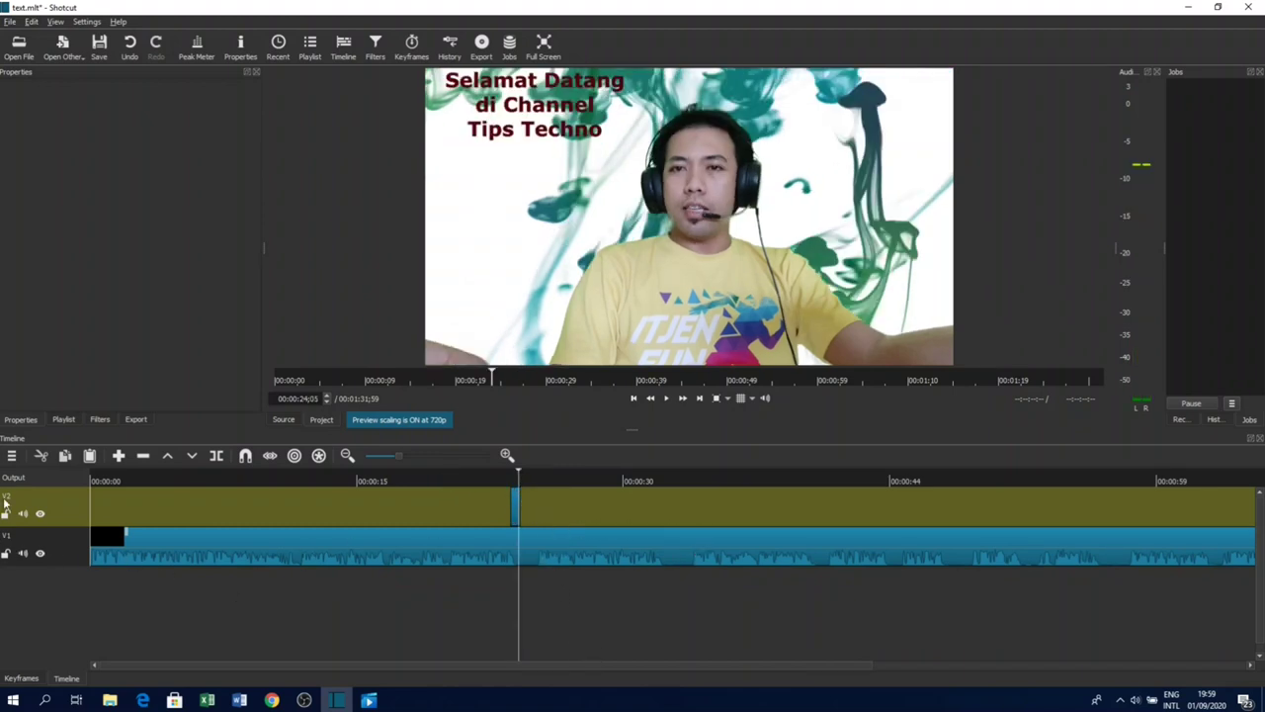
- Add two more video tracks, V3 and V4, above the text track
click(11, 454)
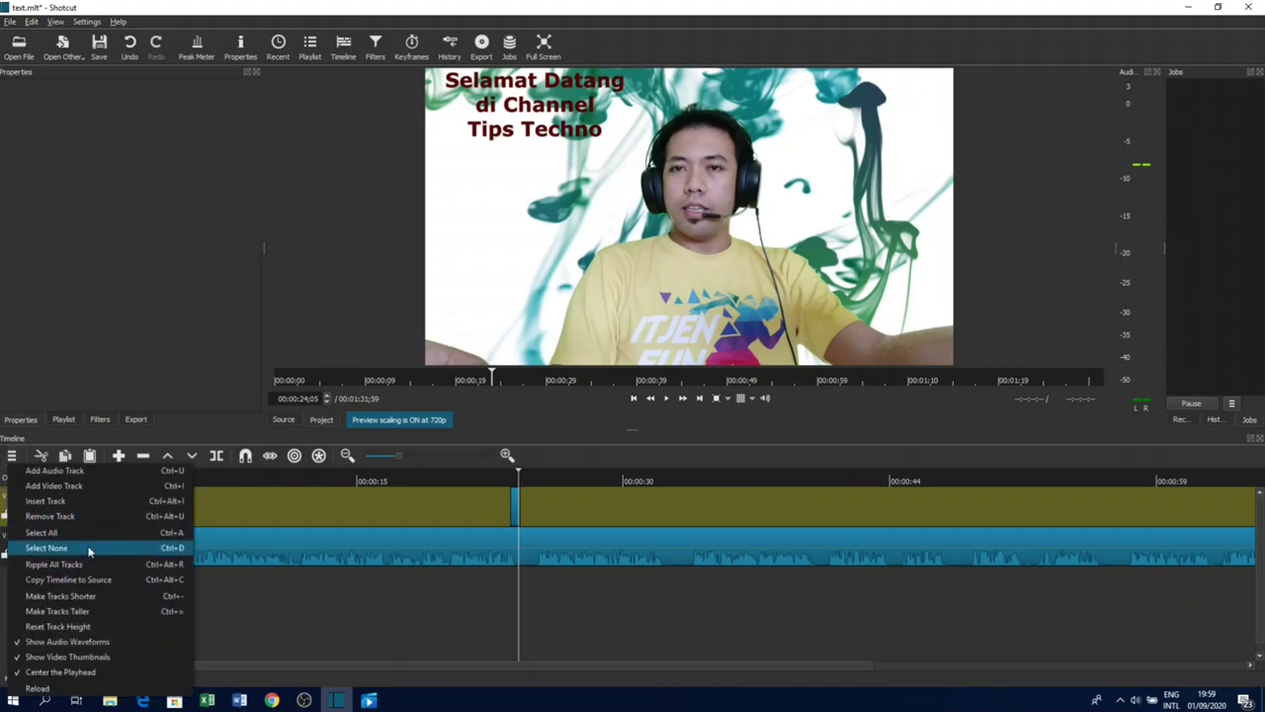
click(79, 488)
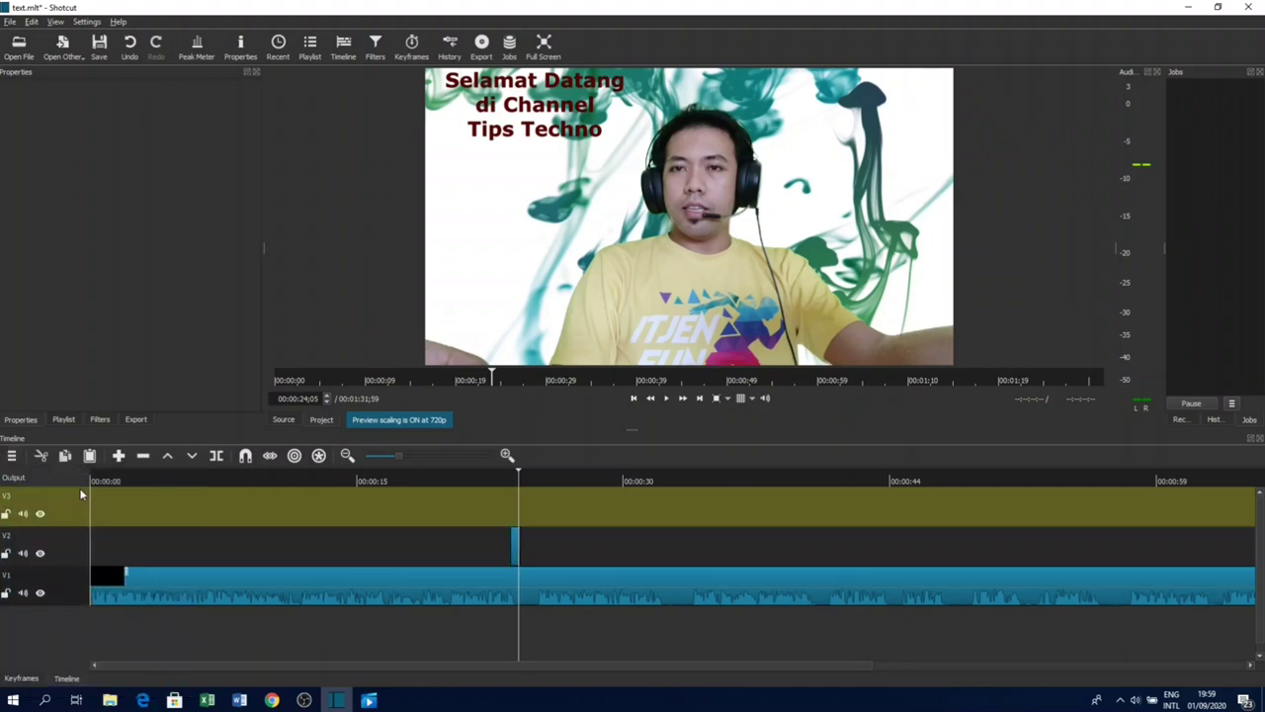
click(12, 456)
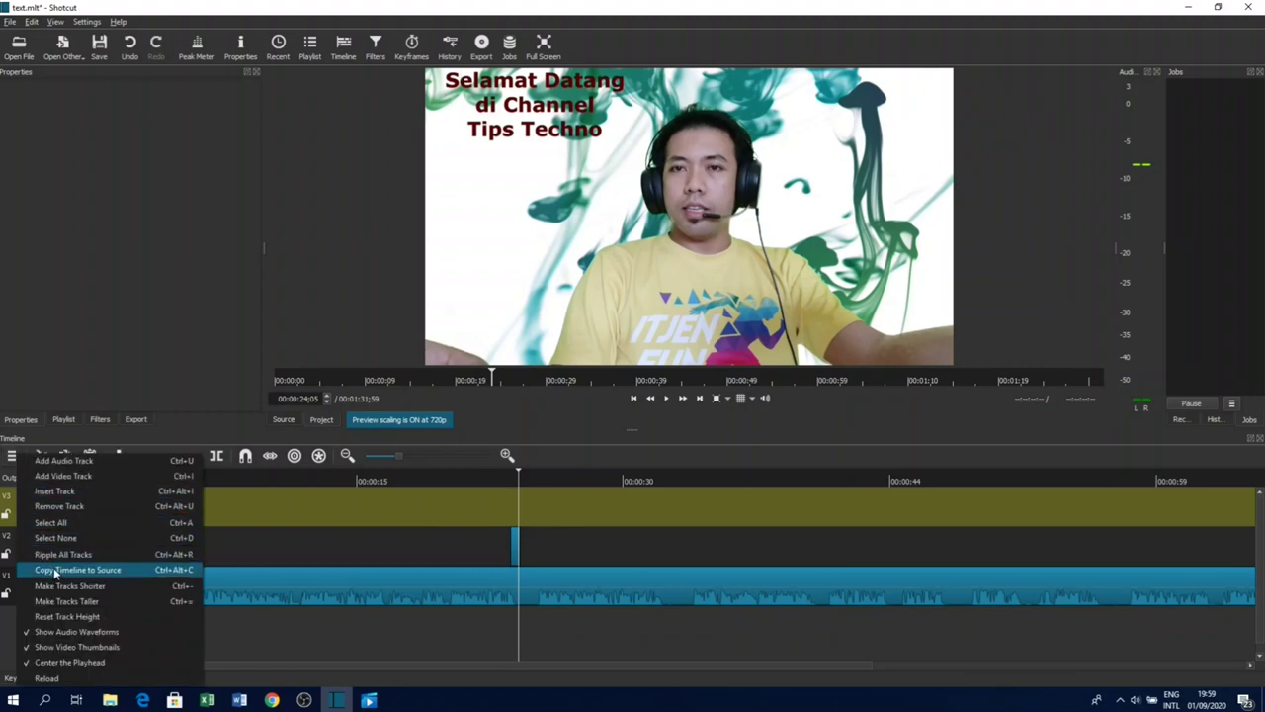
click(65, 476)
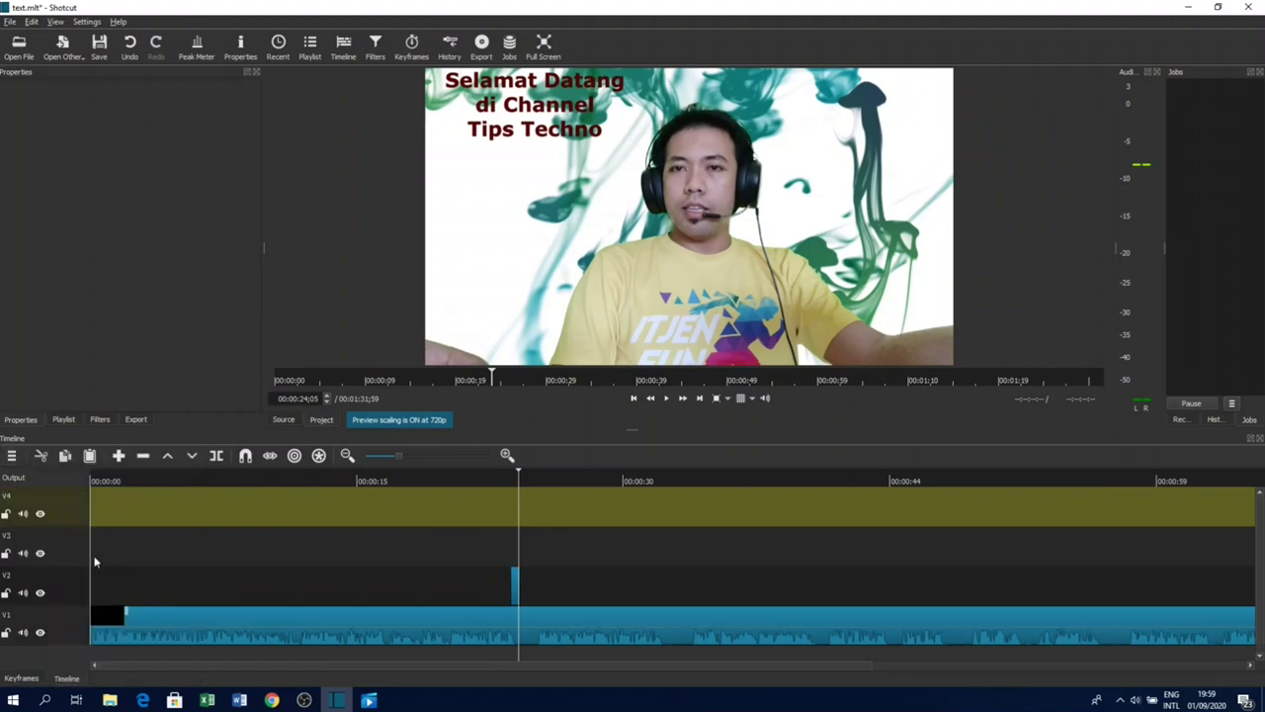
- Copy the short text clip from V2 and paste it onto track V3 directly after the original's end
click(514, 583)
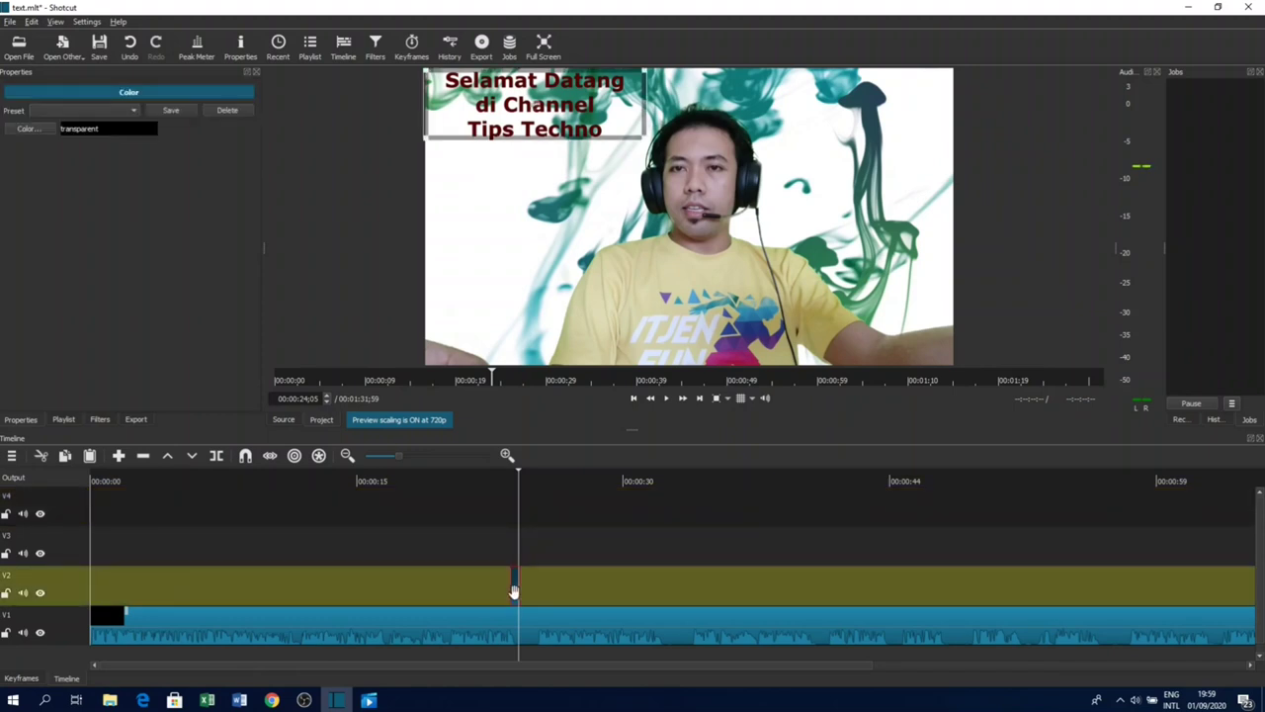
click(65, 456)
click(69, 555)
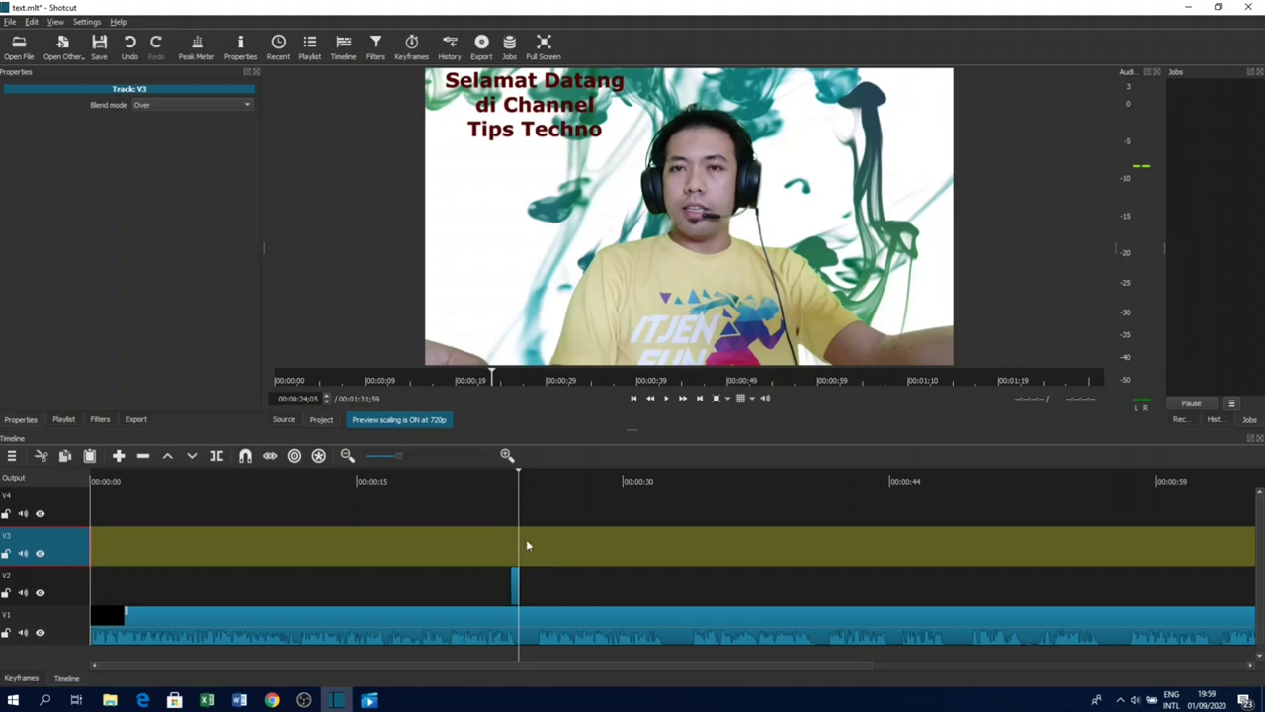
click(89, 455)
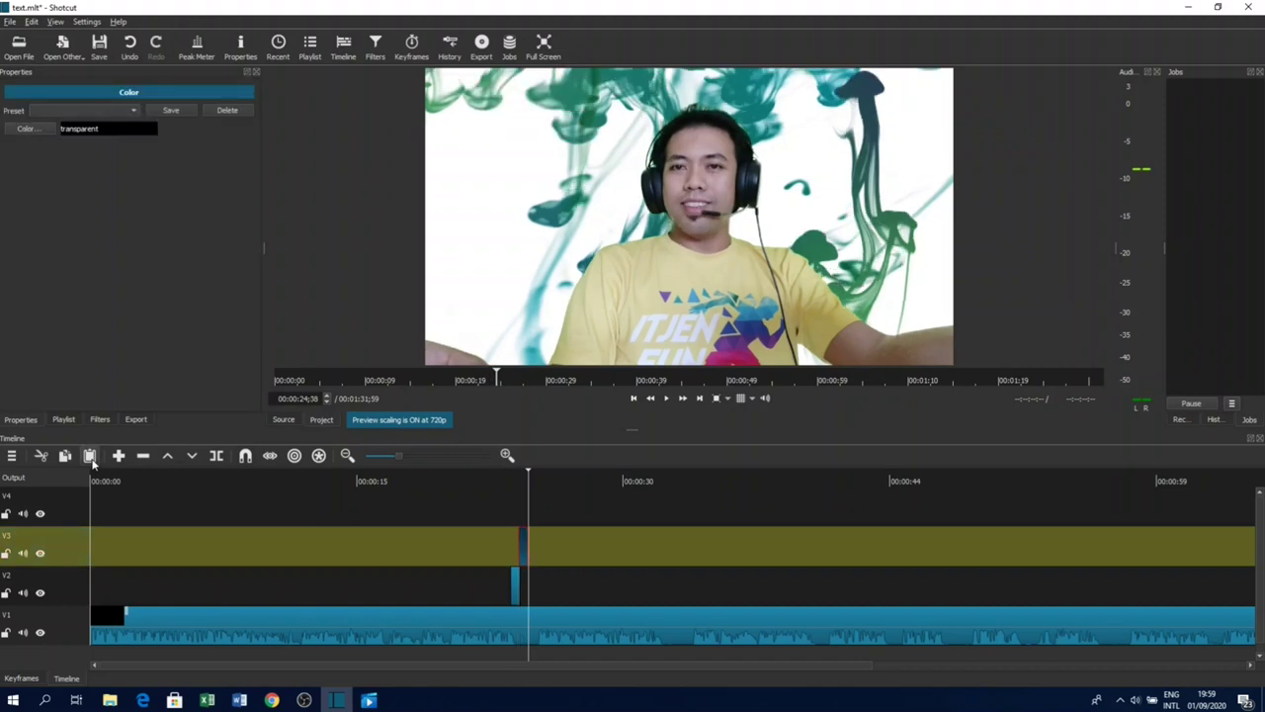
- Paste the copied text clip onto track V4 and again onto V2, each copy starting where the previous one ends
click(69, 516)
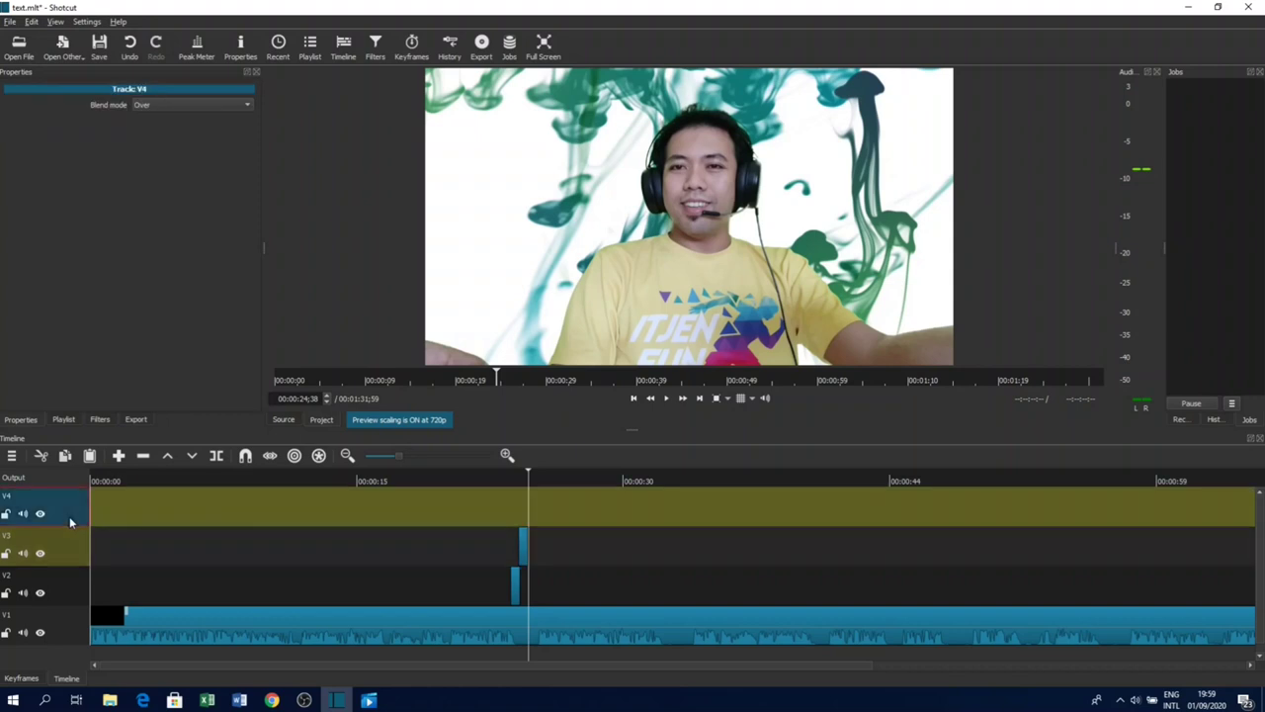
click(90, 456)
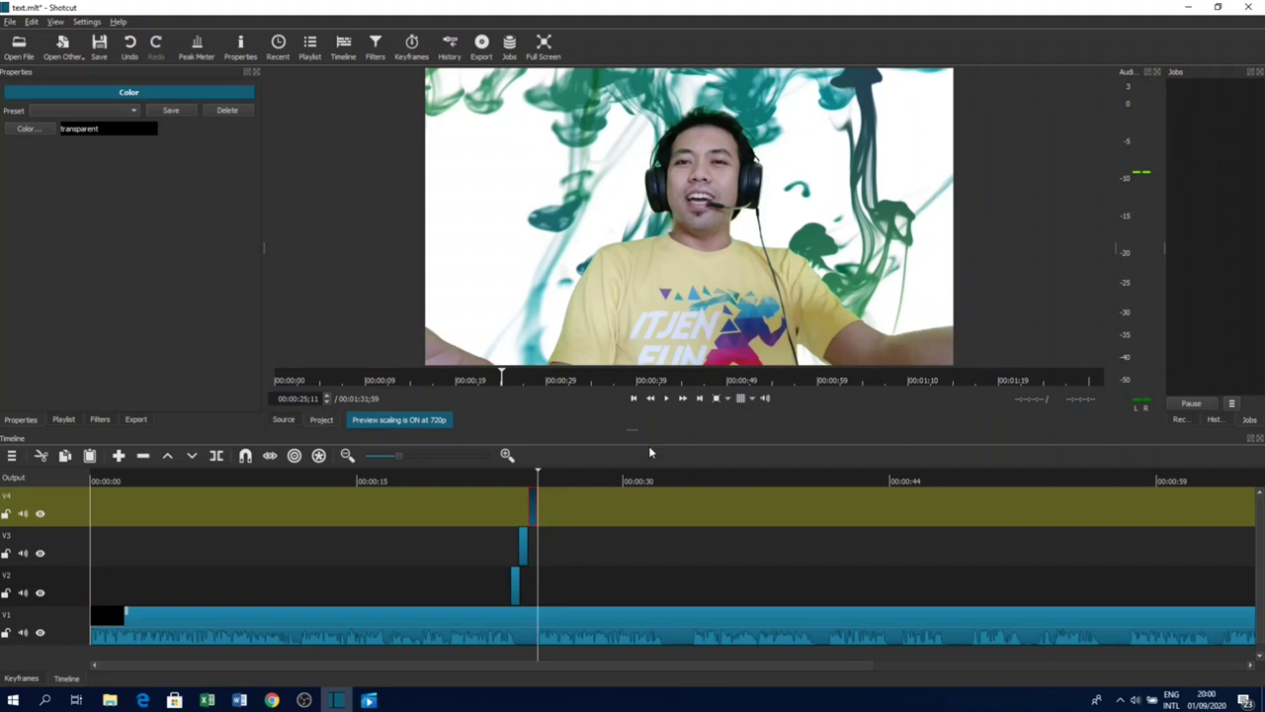
click(206, 593)
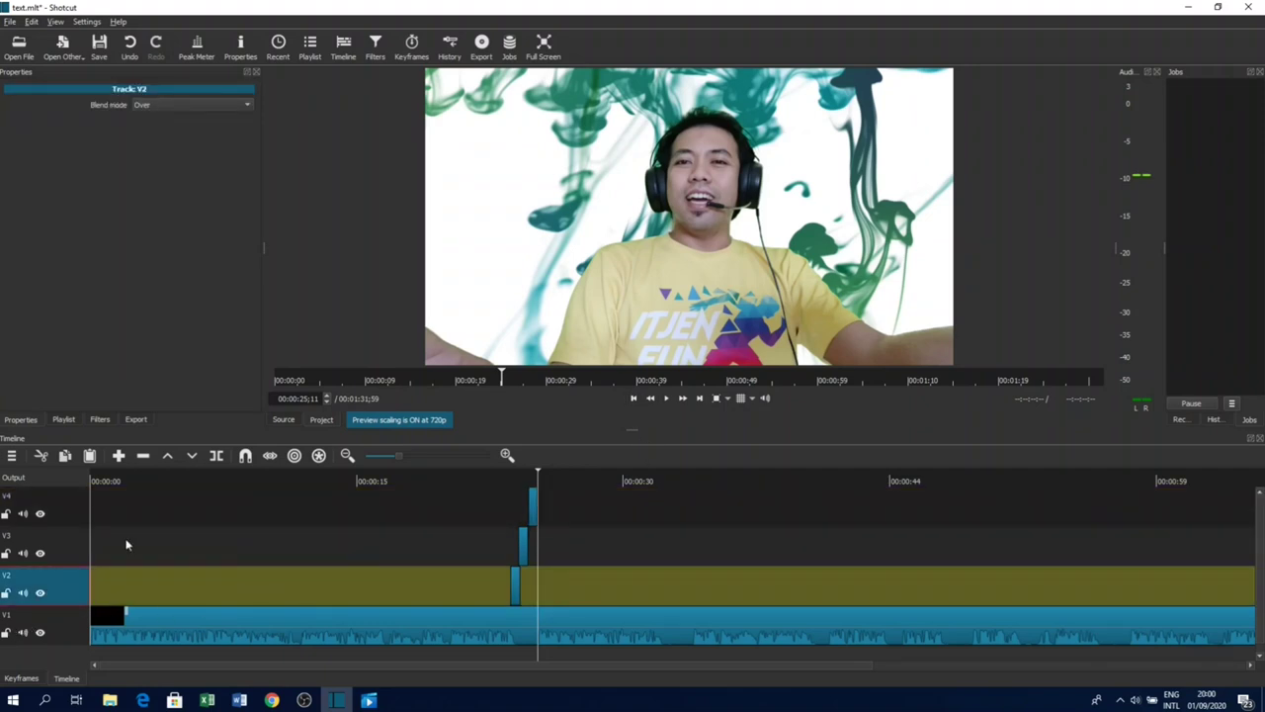
click(89, 455)
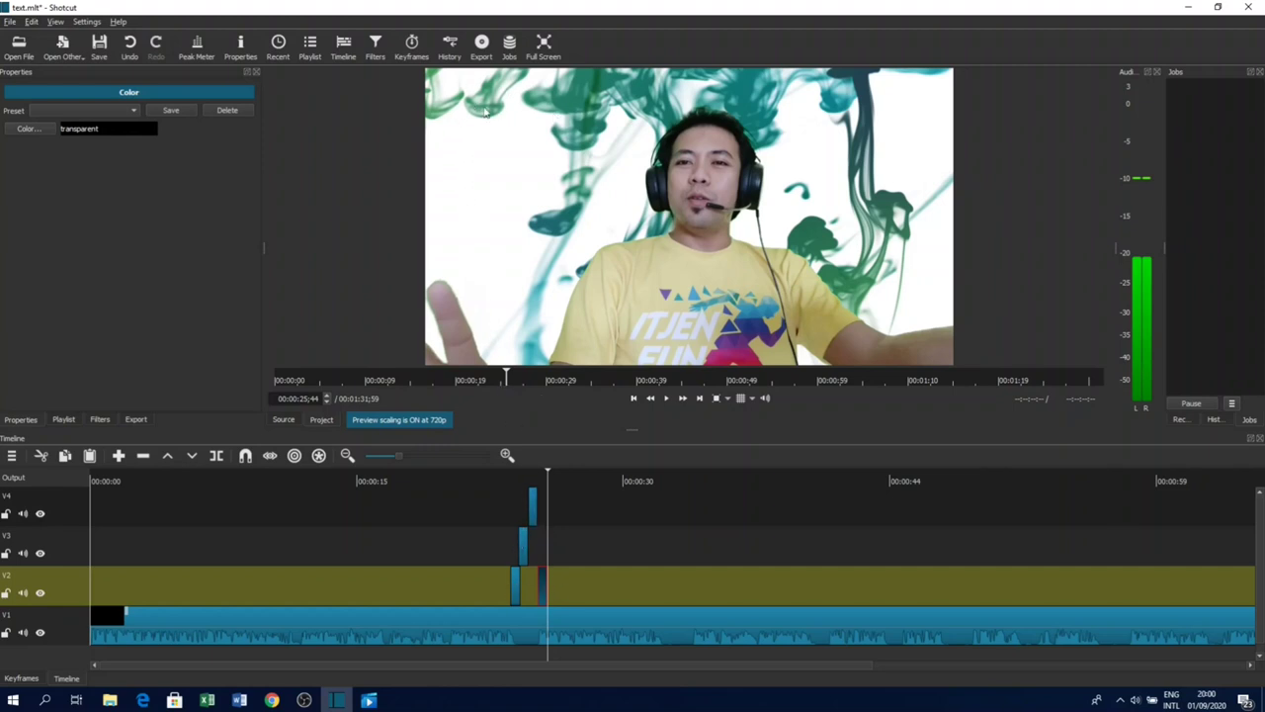
- Move the welcome text of the short clip on V3 to the lower-left corner of the video frame
click(524, 550)
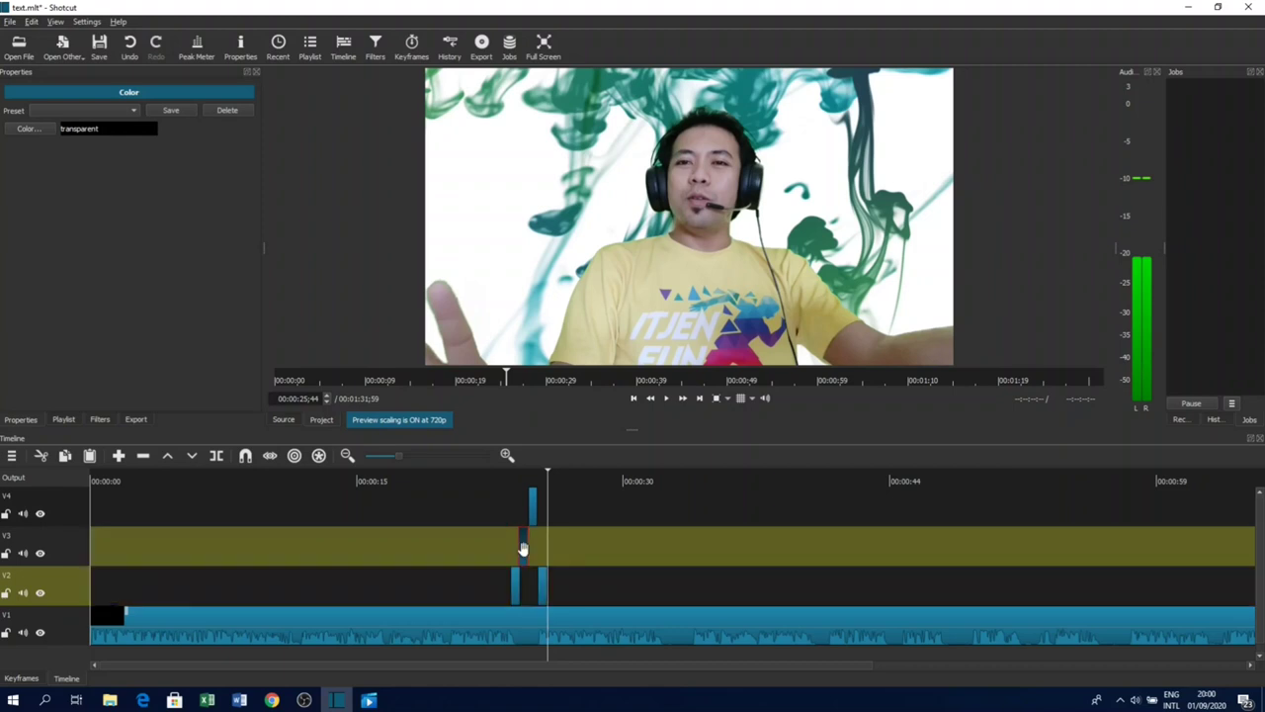
click(522, 474)
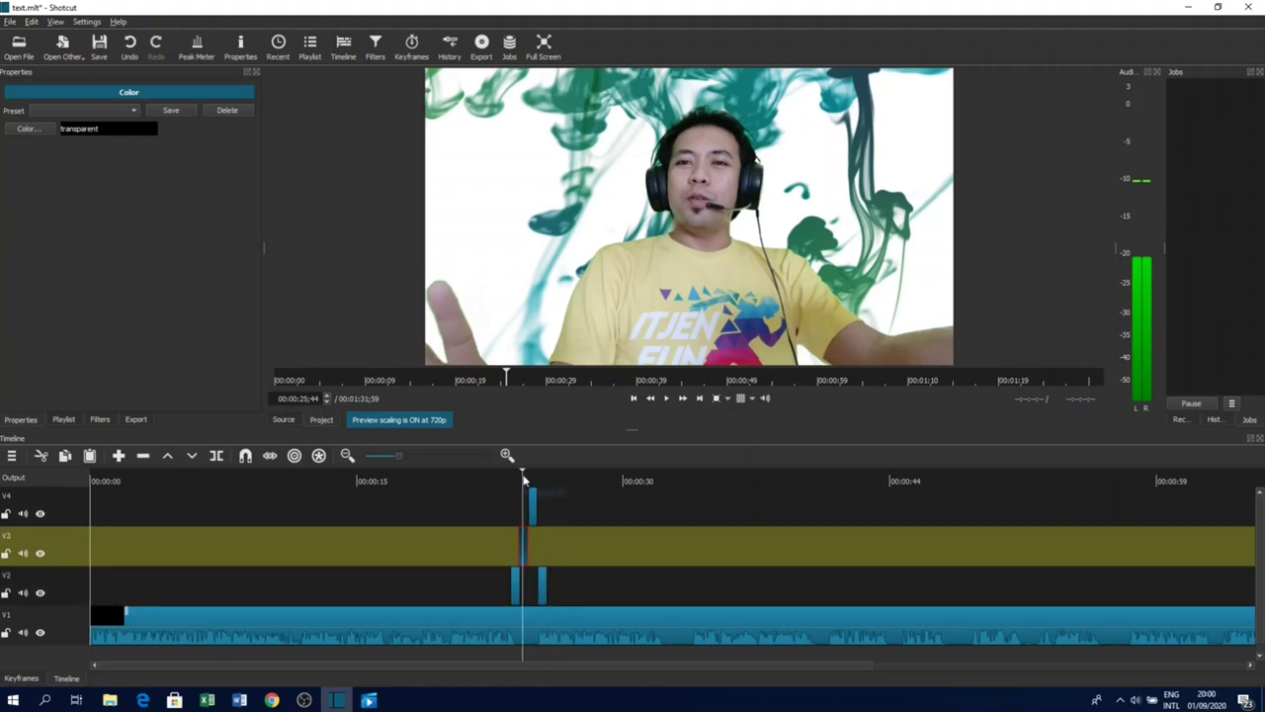
click(524, 545)
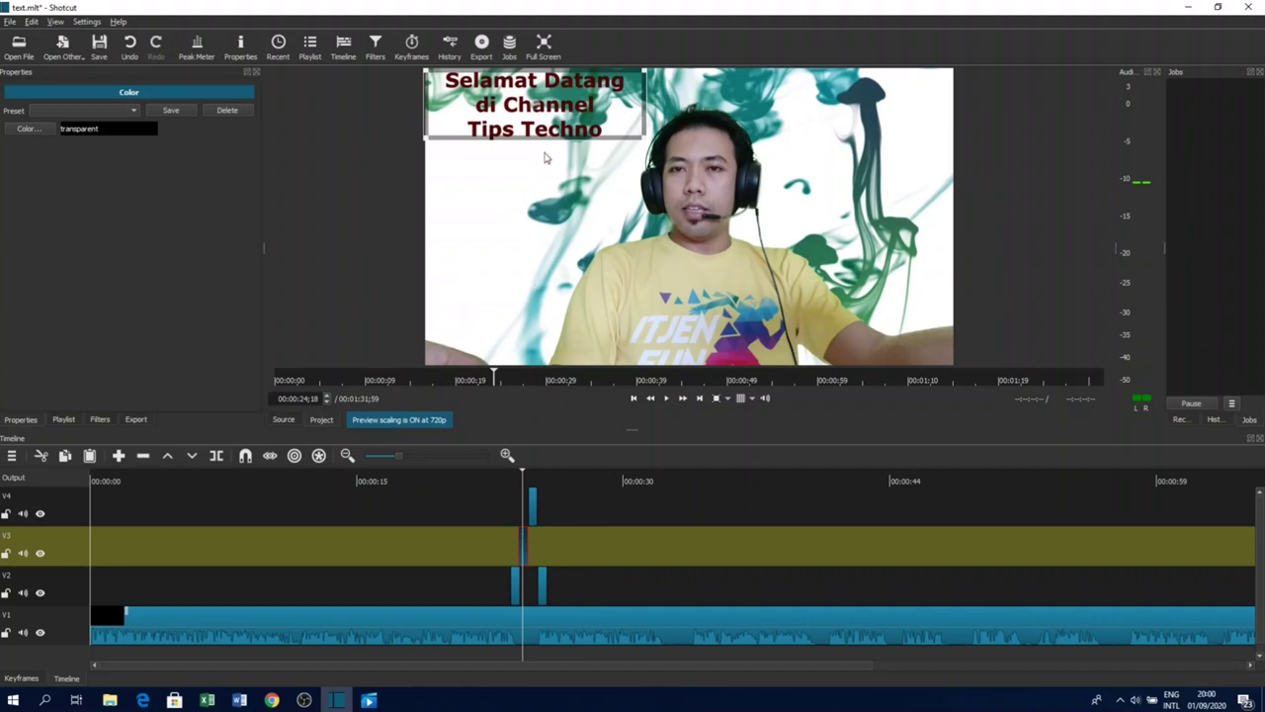
drag(534, 106, 534, 325)
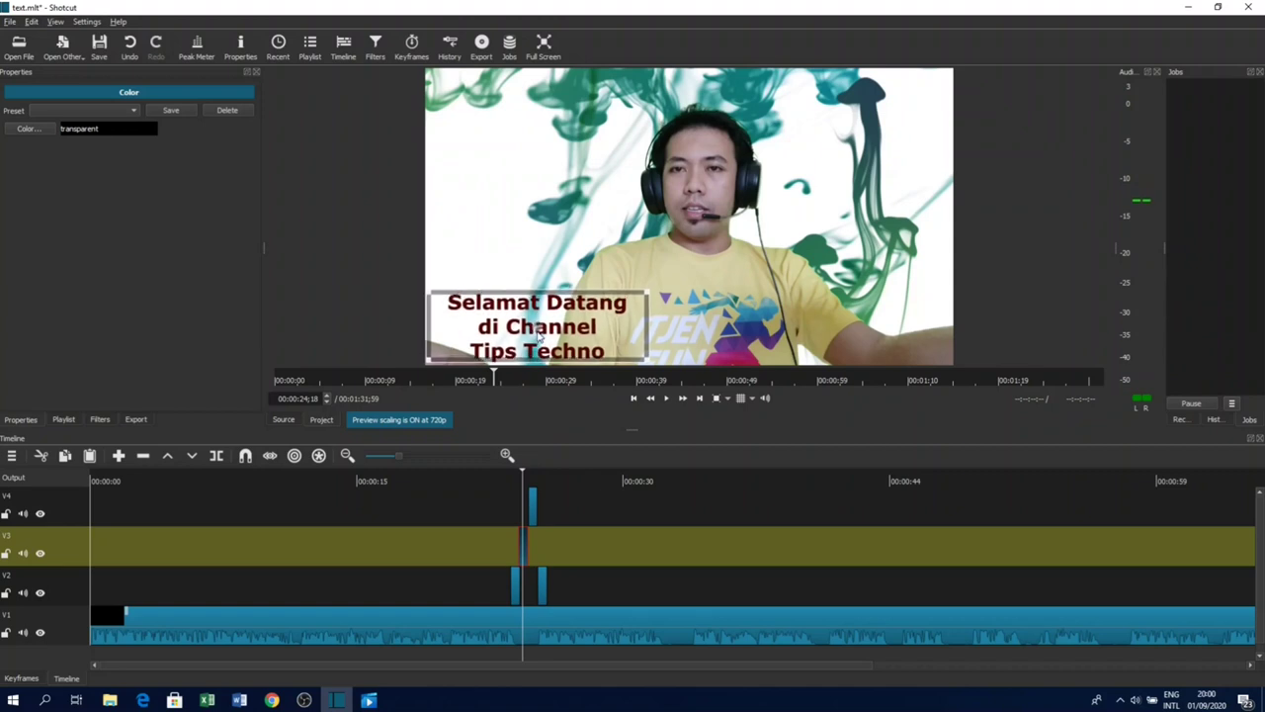
- Move the welcome text of the short clip on V4 to the lower-right corner of the video frame
click(534, 475)
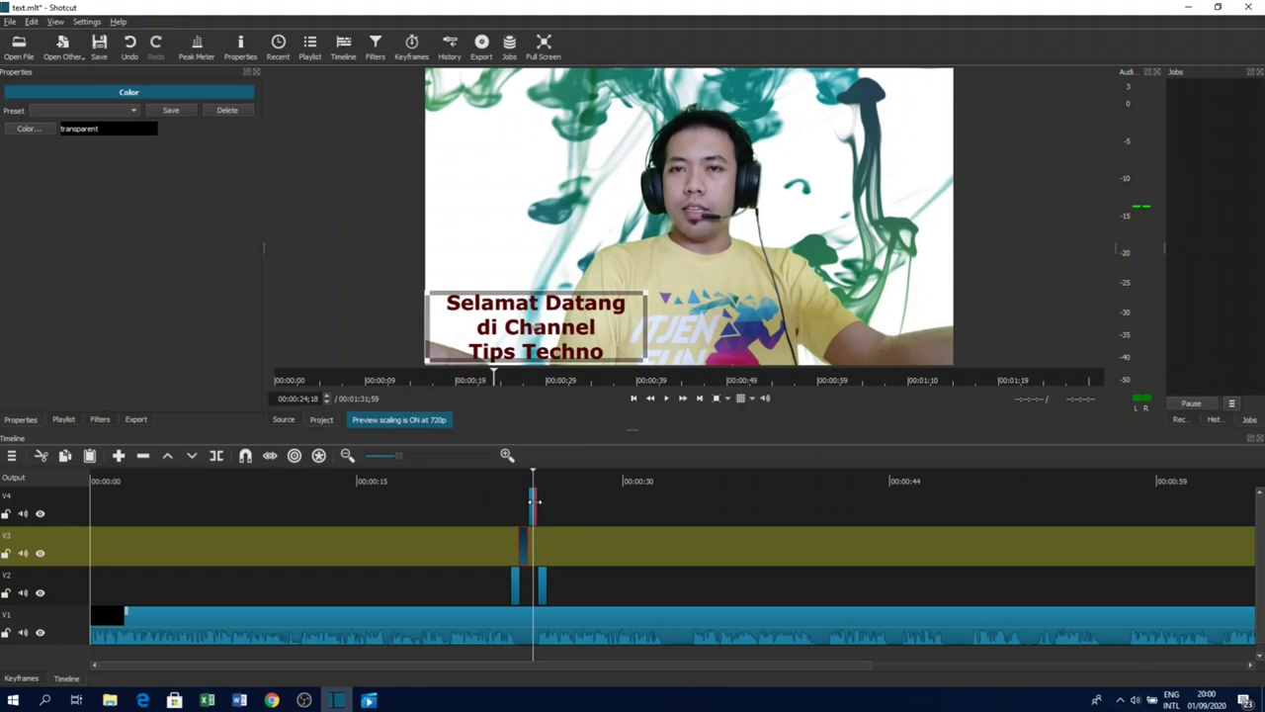
click(532, 504)
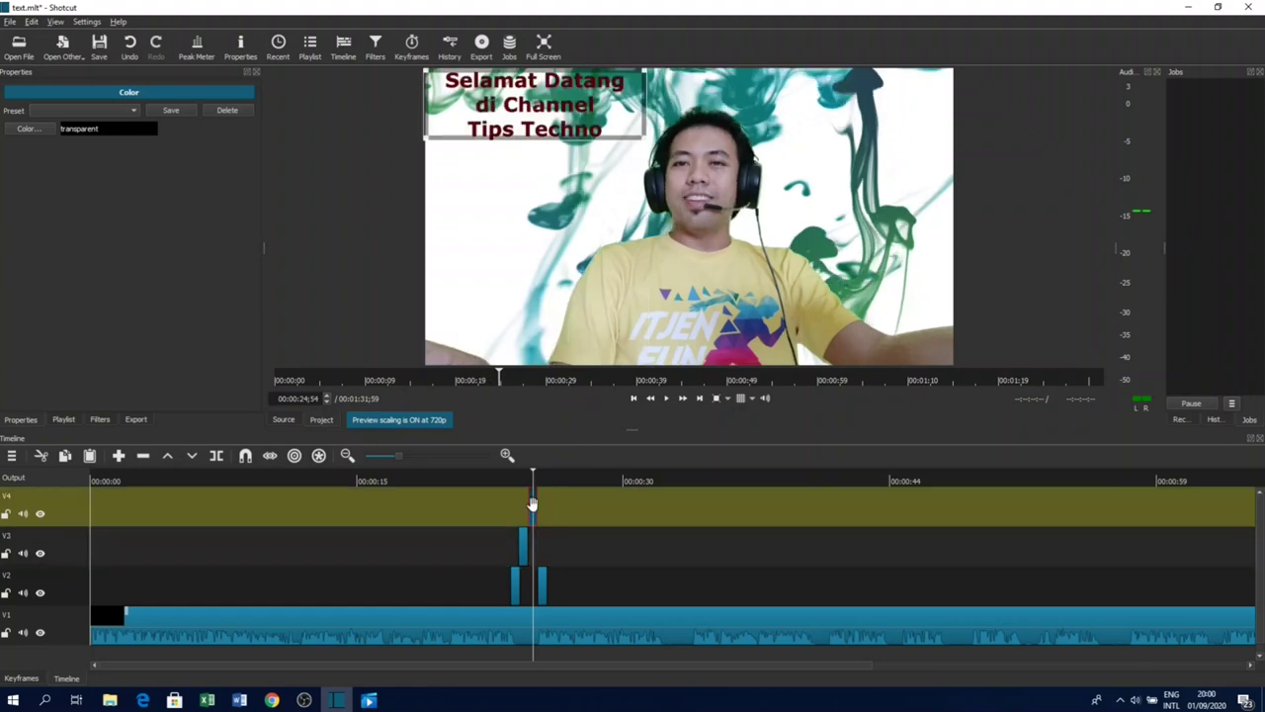
drag(535, 104, 852, 338)
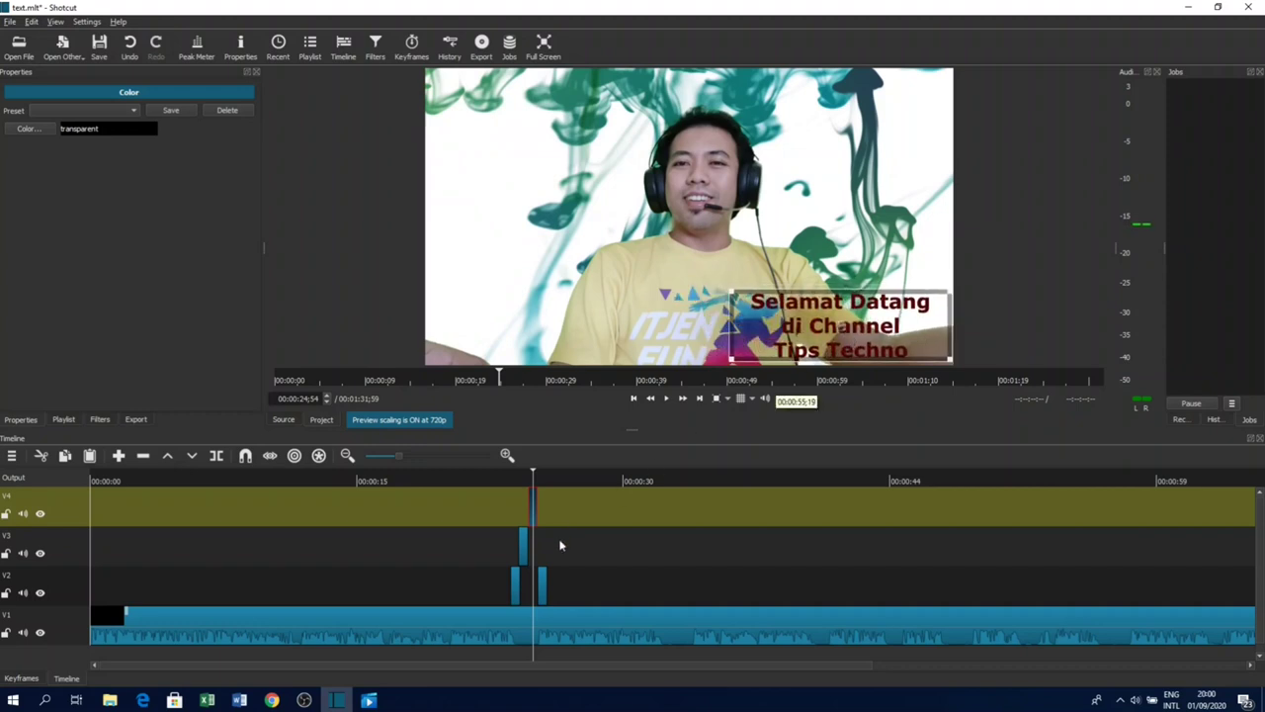
- Move the welcome text of the second short clip on V2 to the upper-right corner of the video frame
click(543, 576)
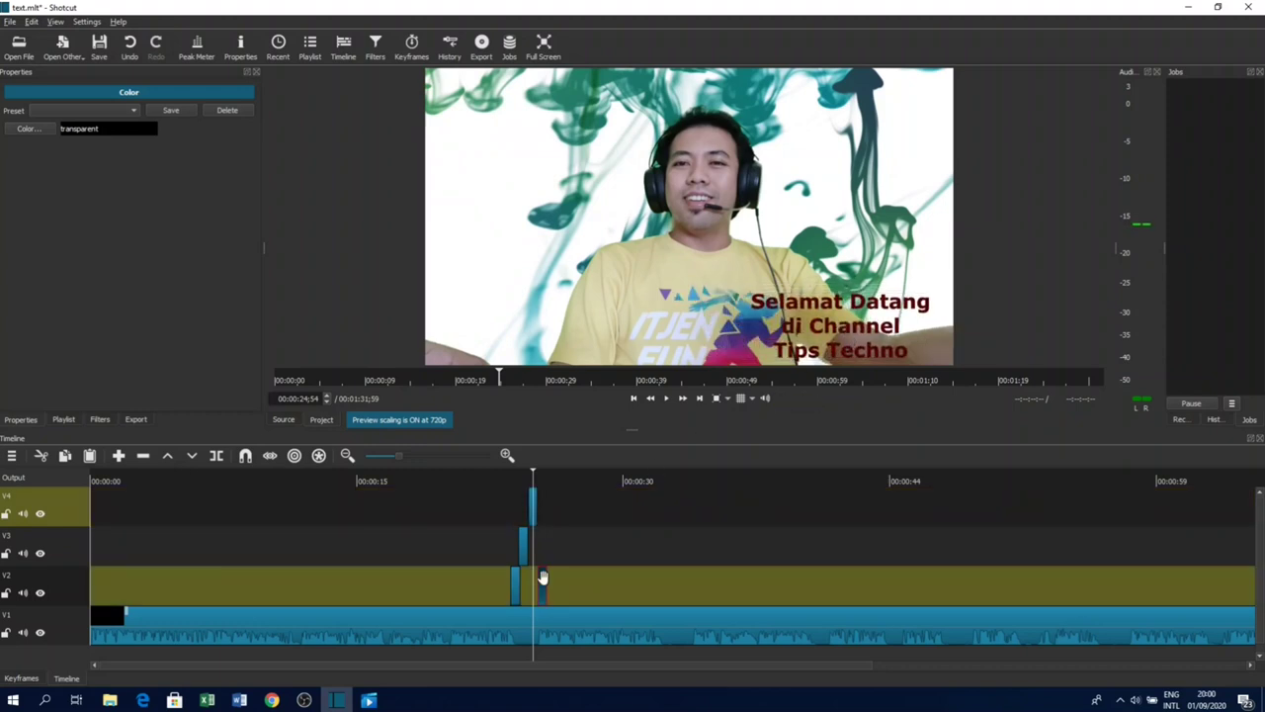
click(543, 475)
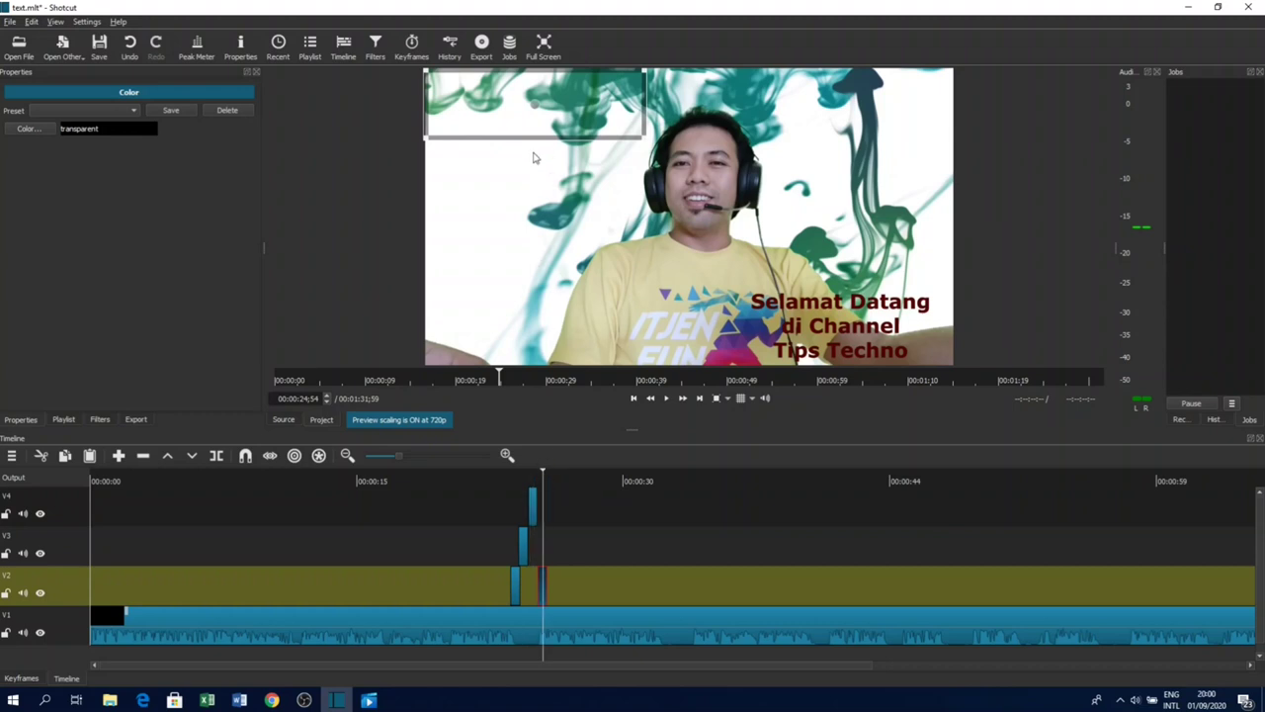
click(540, 591)
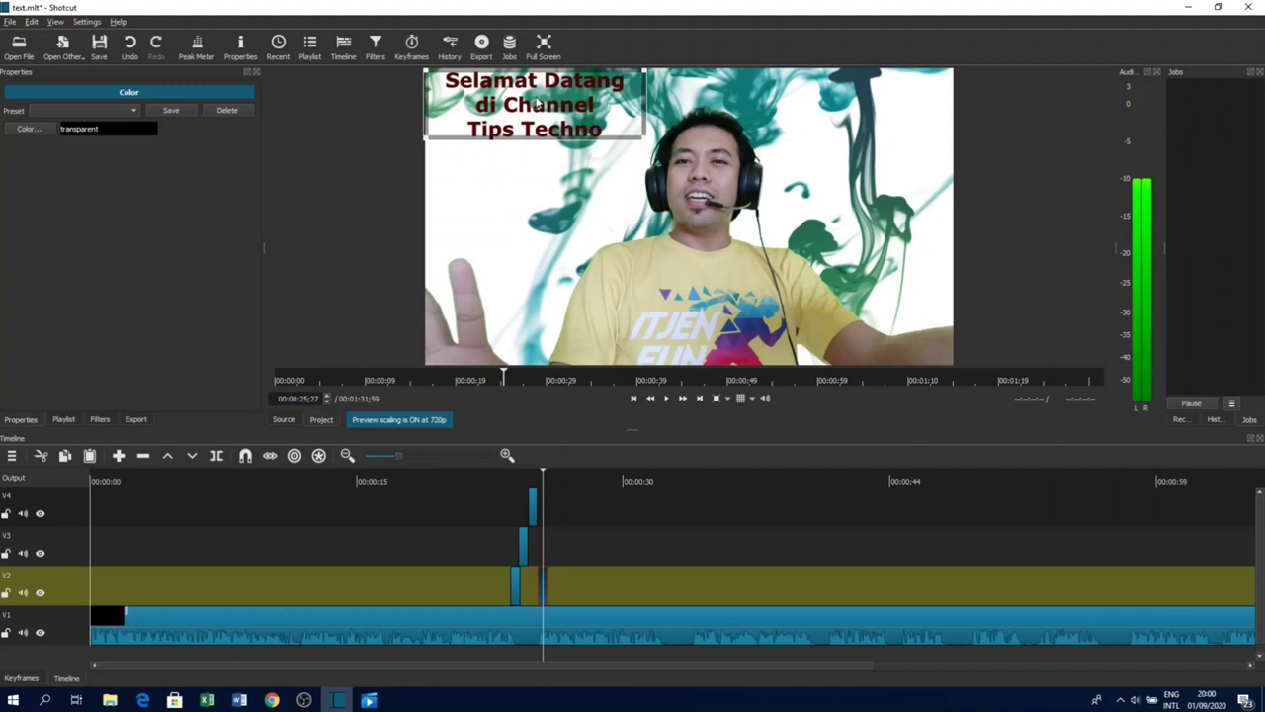
drag(565, 109, 856, 108)
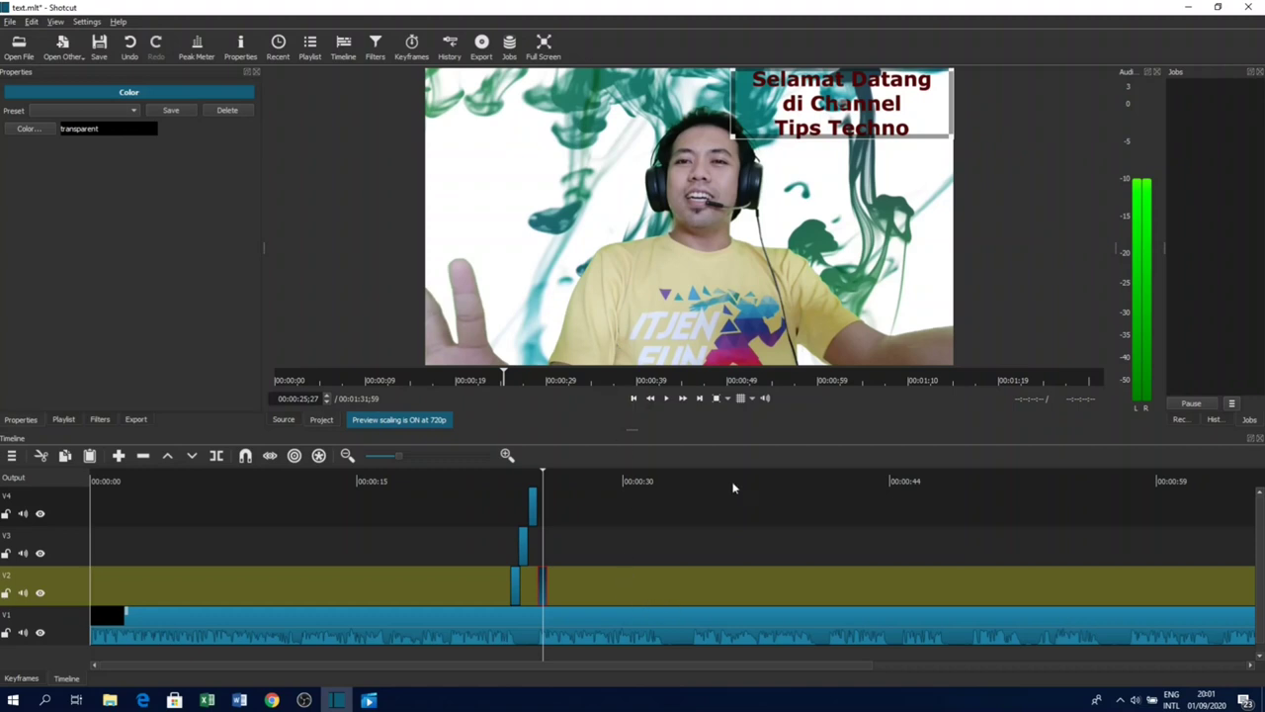
- Play back the staggered text clips from before the first one to review the effect
click(468, 484)
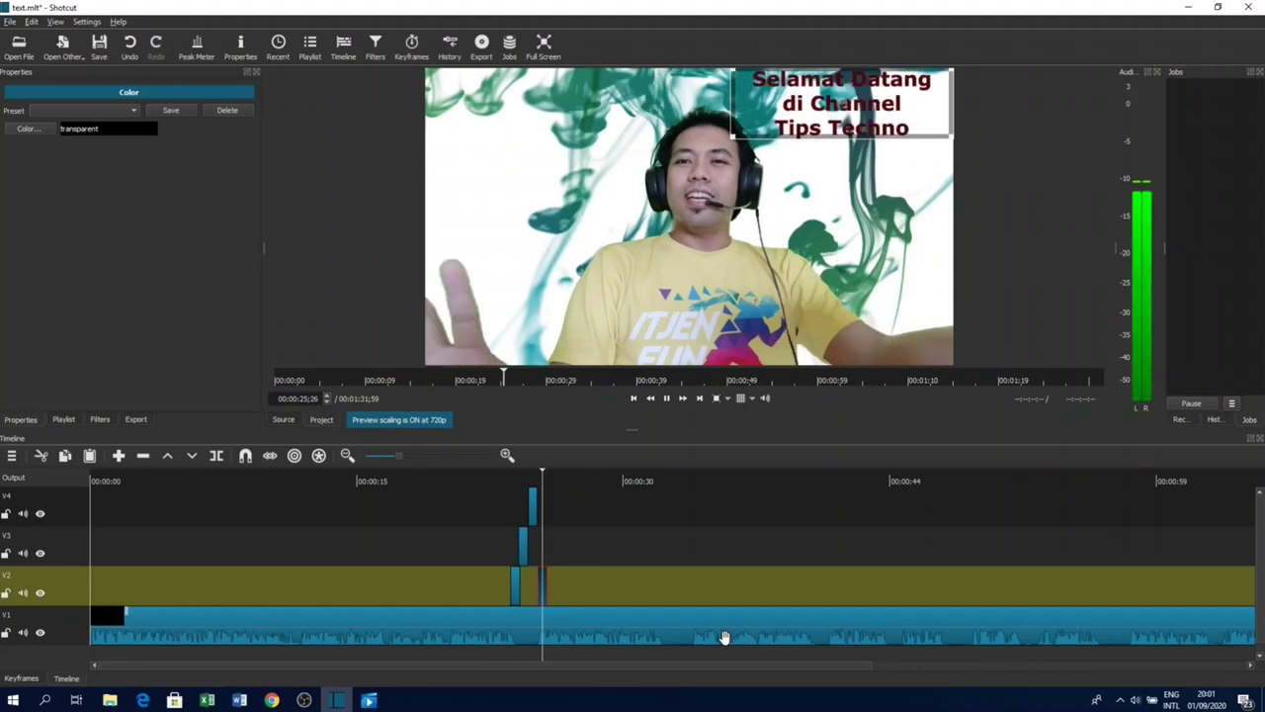
key(space)
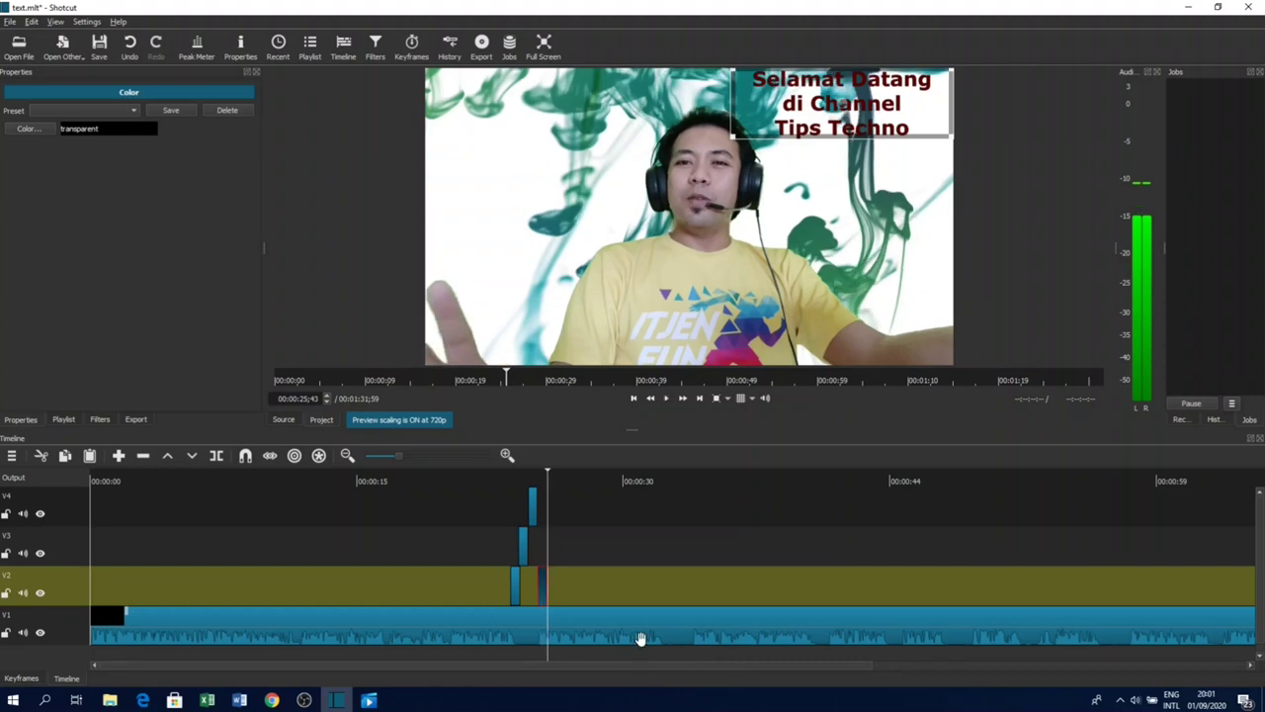
key(Right)
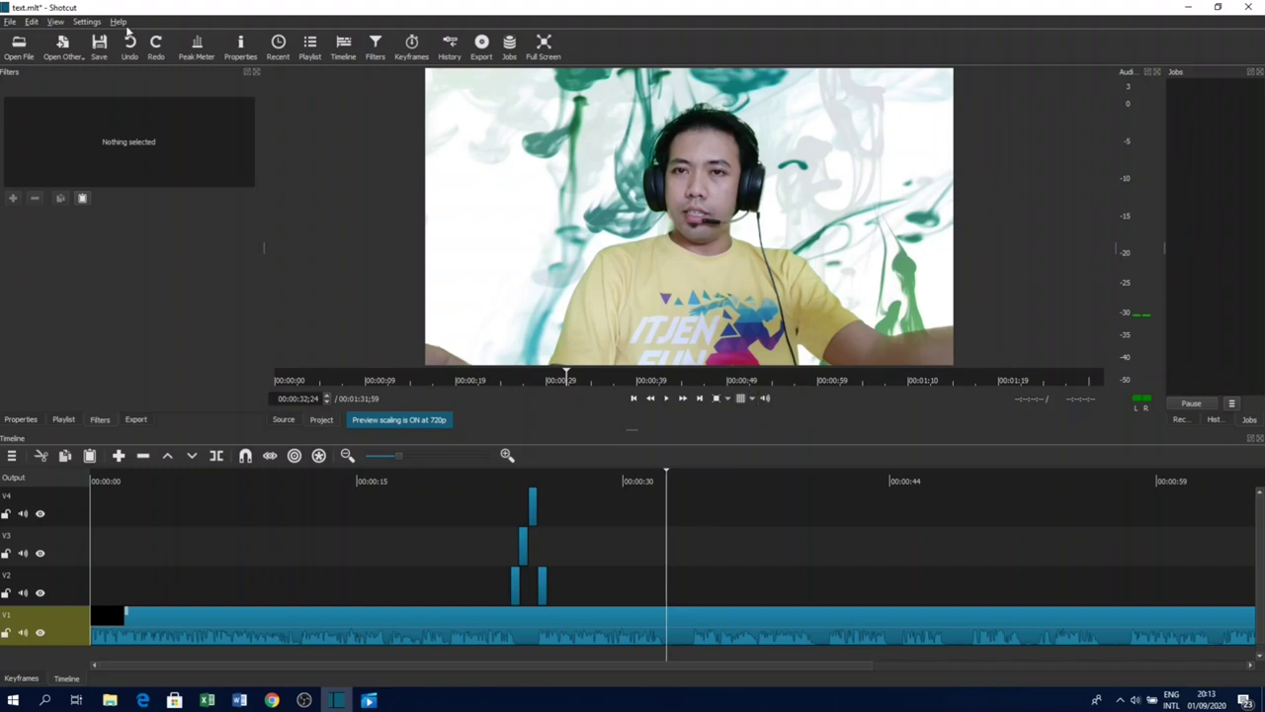
- Split the main video on V1 at 00:00:32;11 and 00:00:33;47 to isolate a short section
click(66, 47)
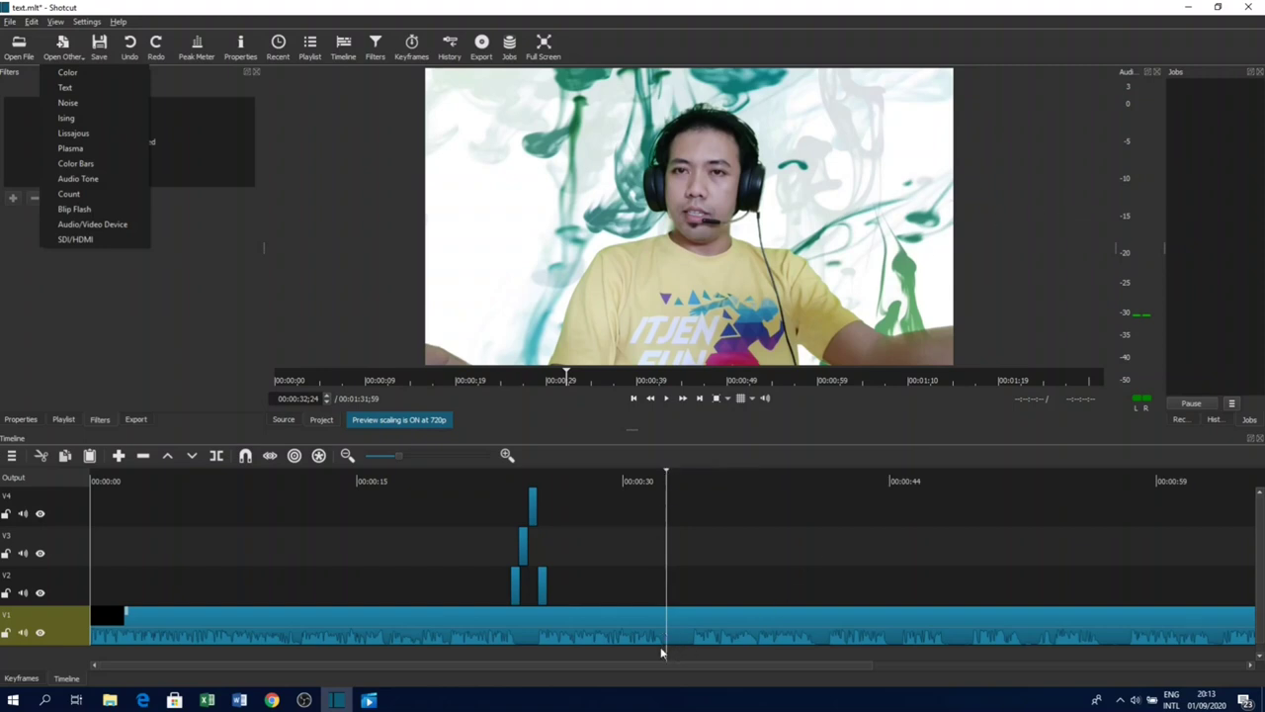
click(667, 494)
click(664, 488)
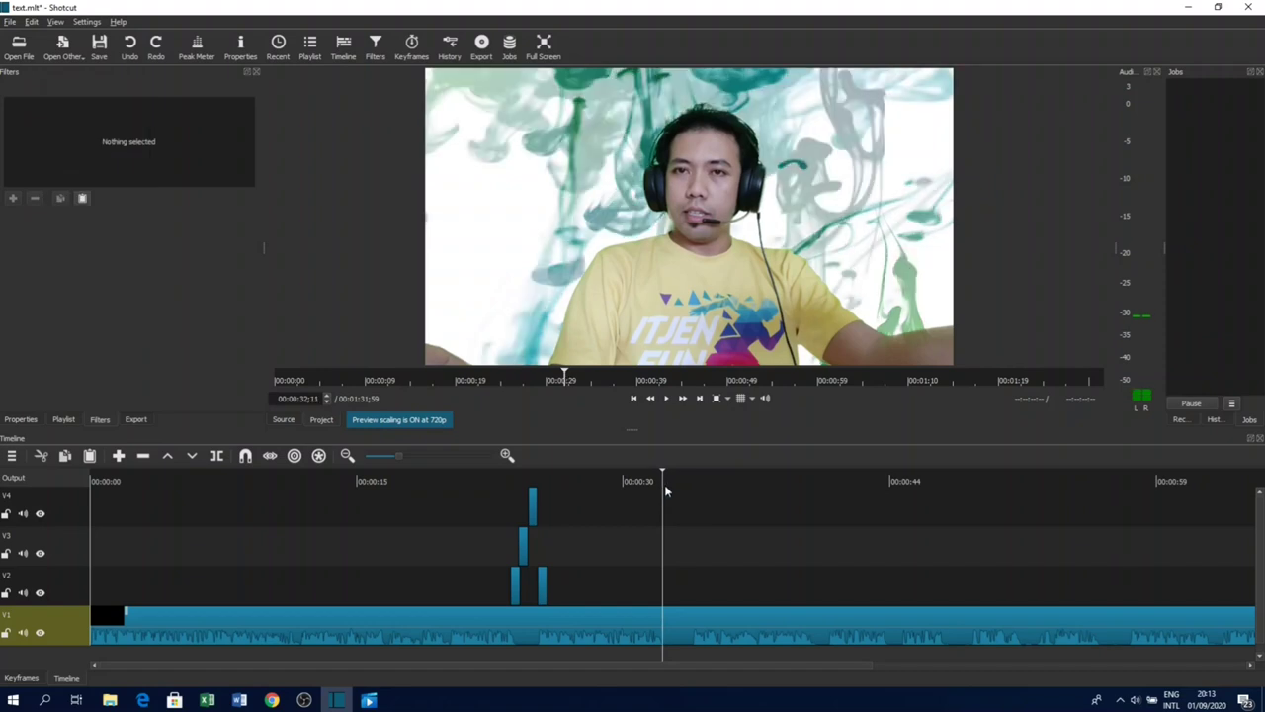
click(631, 639)
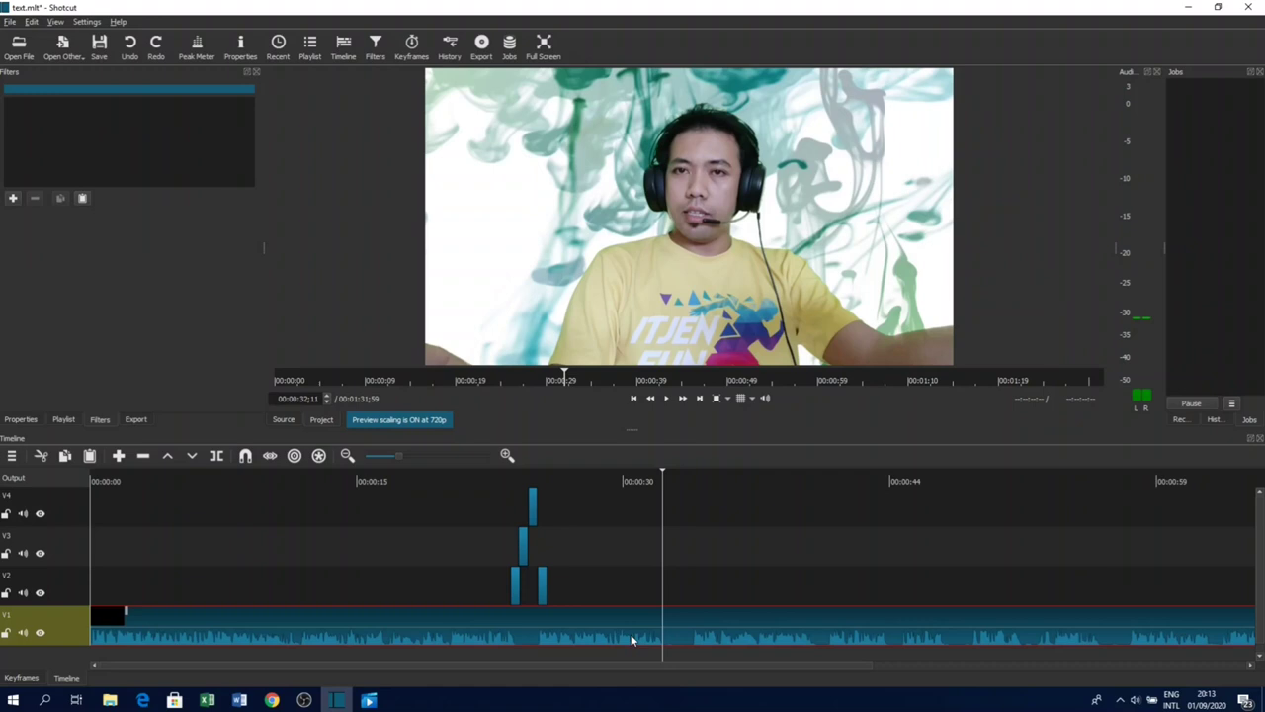
key(s)
click(696, 485)
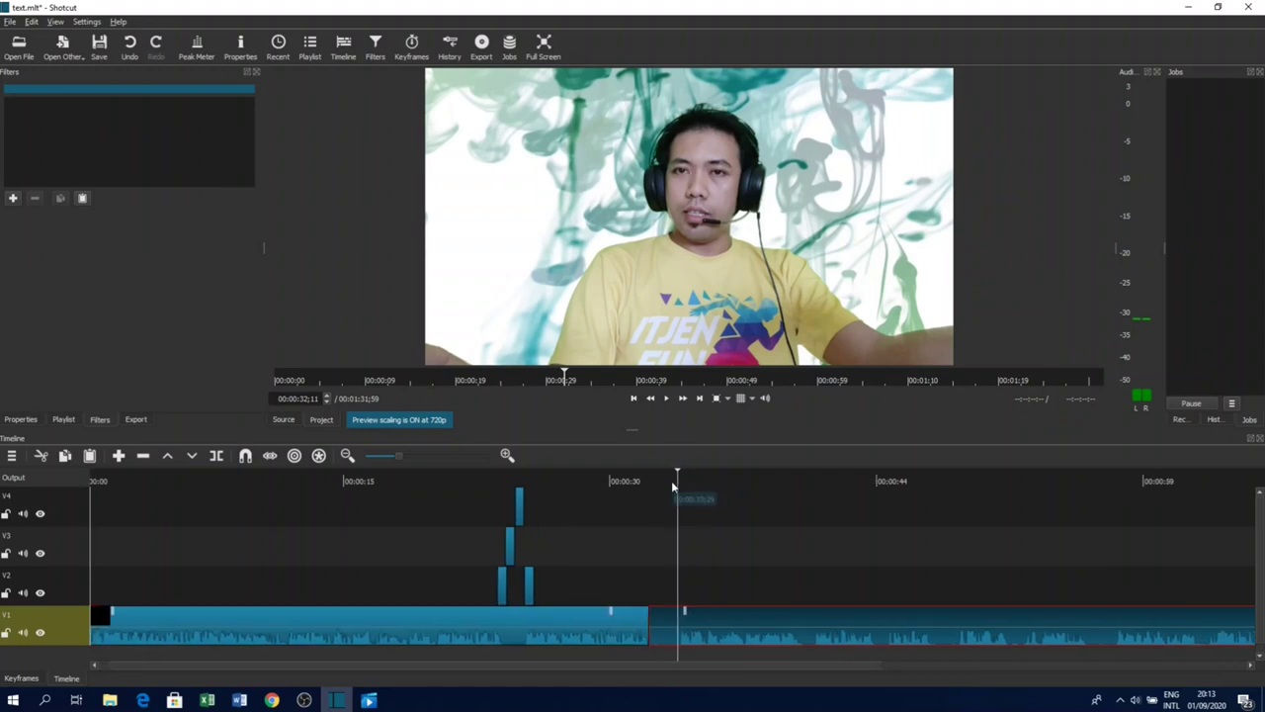
click(663, 632)
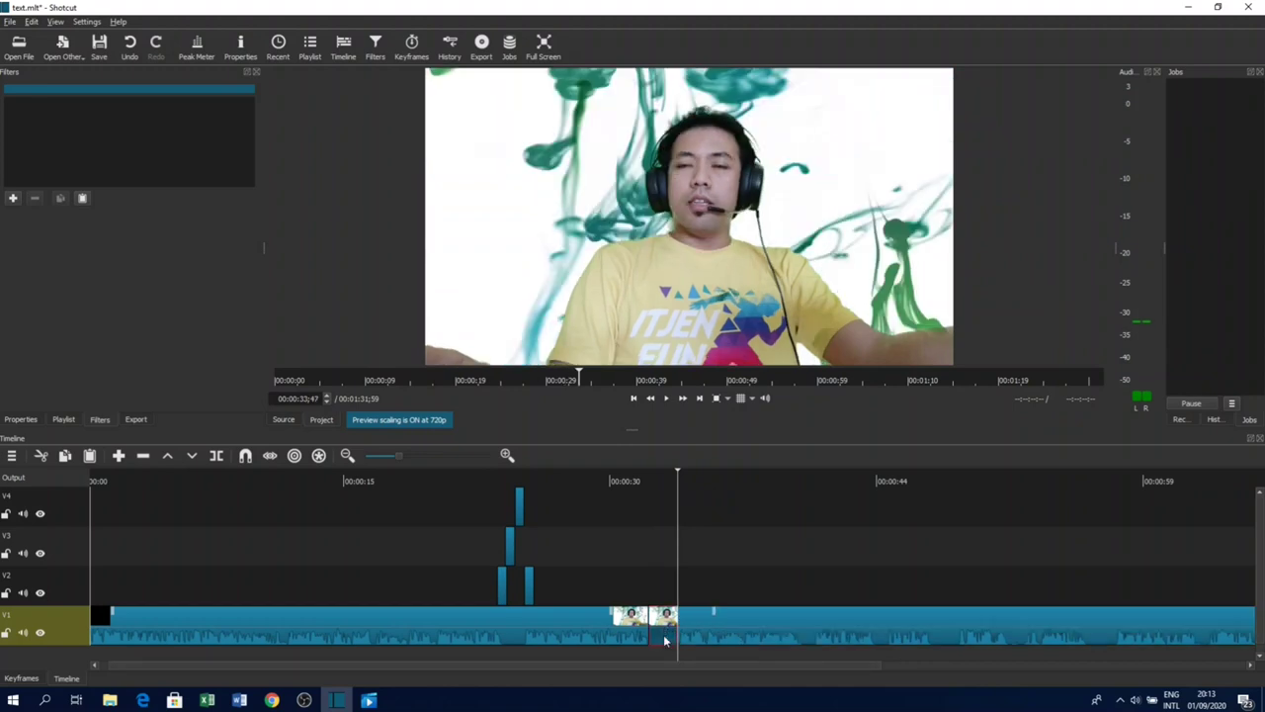
- Search the filters for "text" and add the Text: 3D filter to the isolated short section on V1
scroll(662, 473, left, 1)
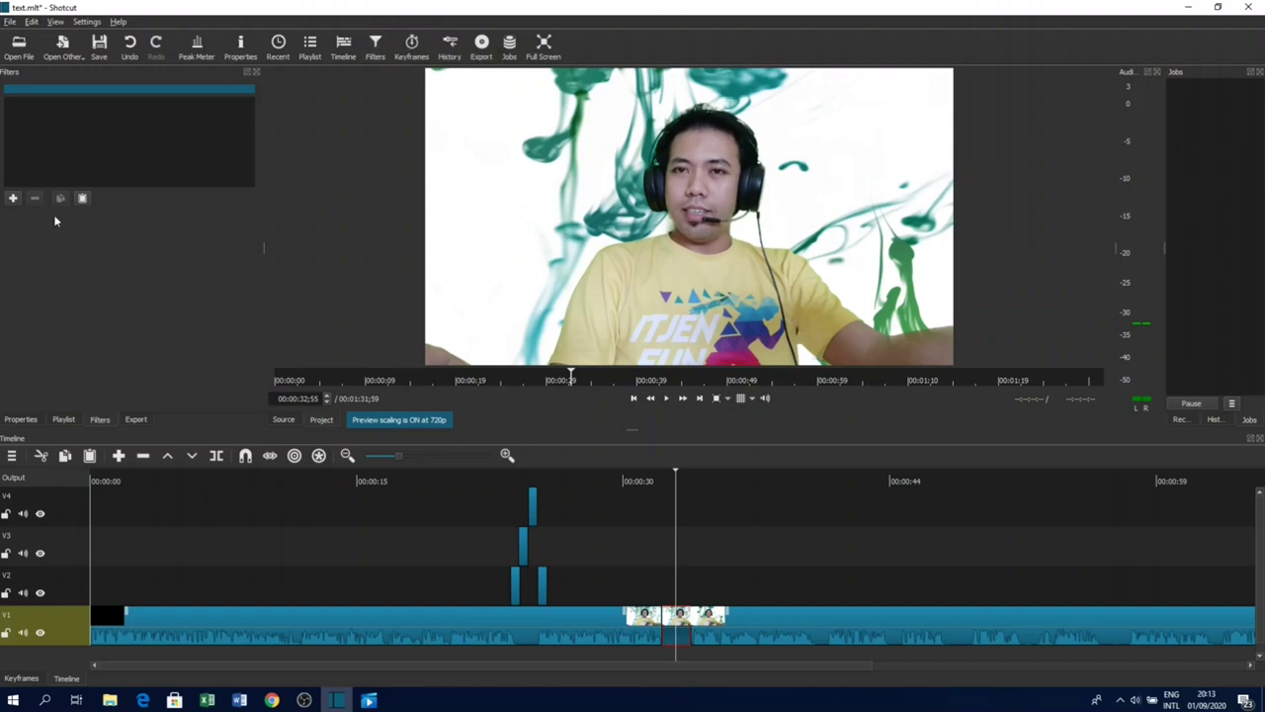
click(13, 201)
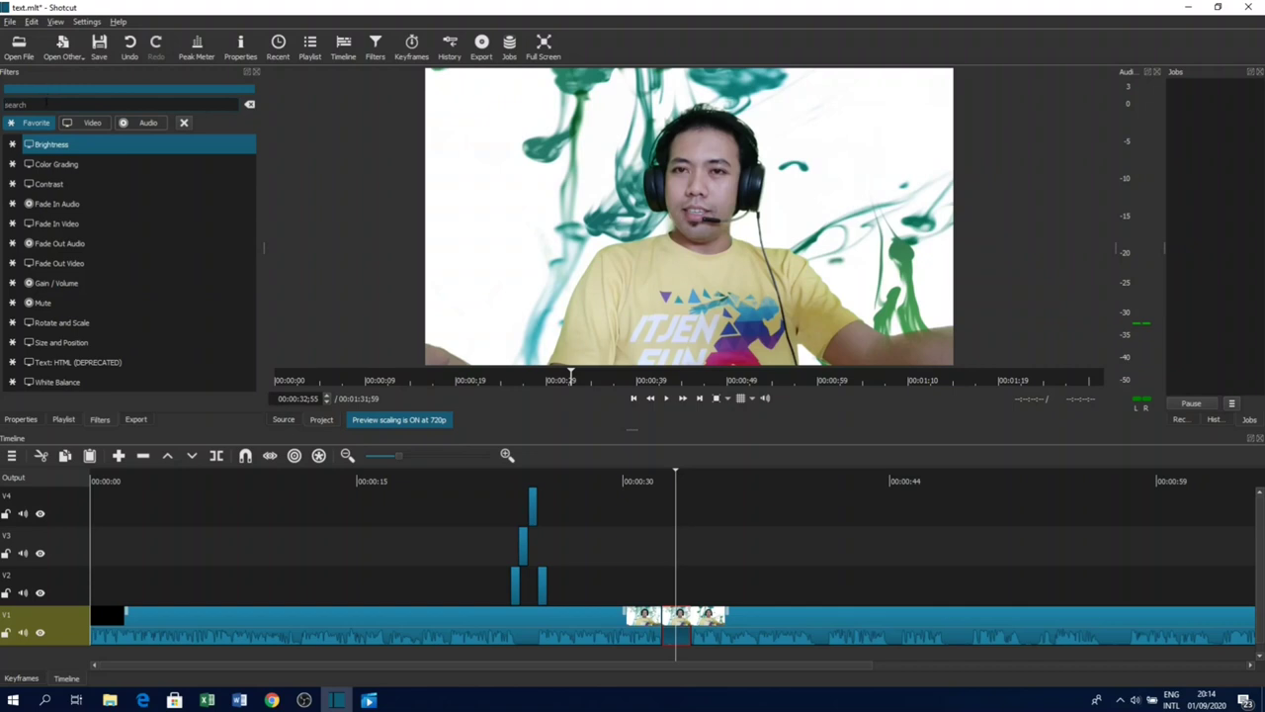
text(te)
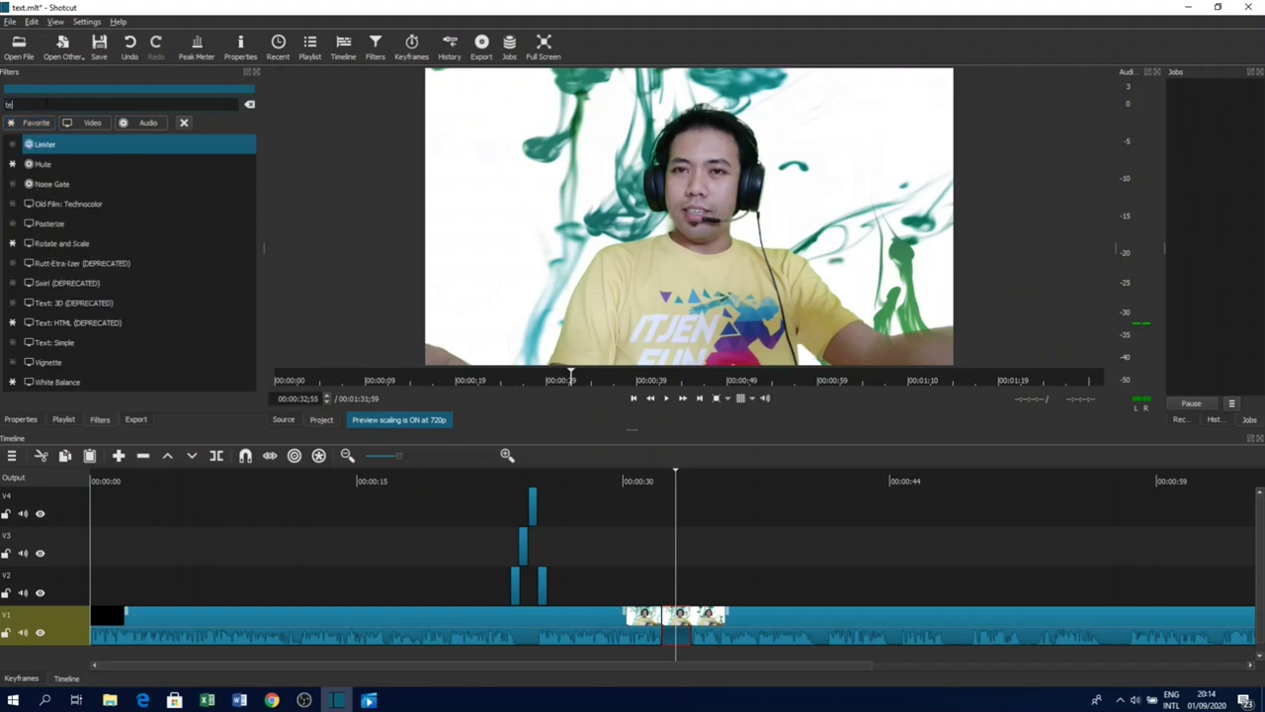
text(xt)
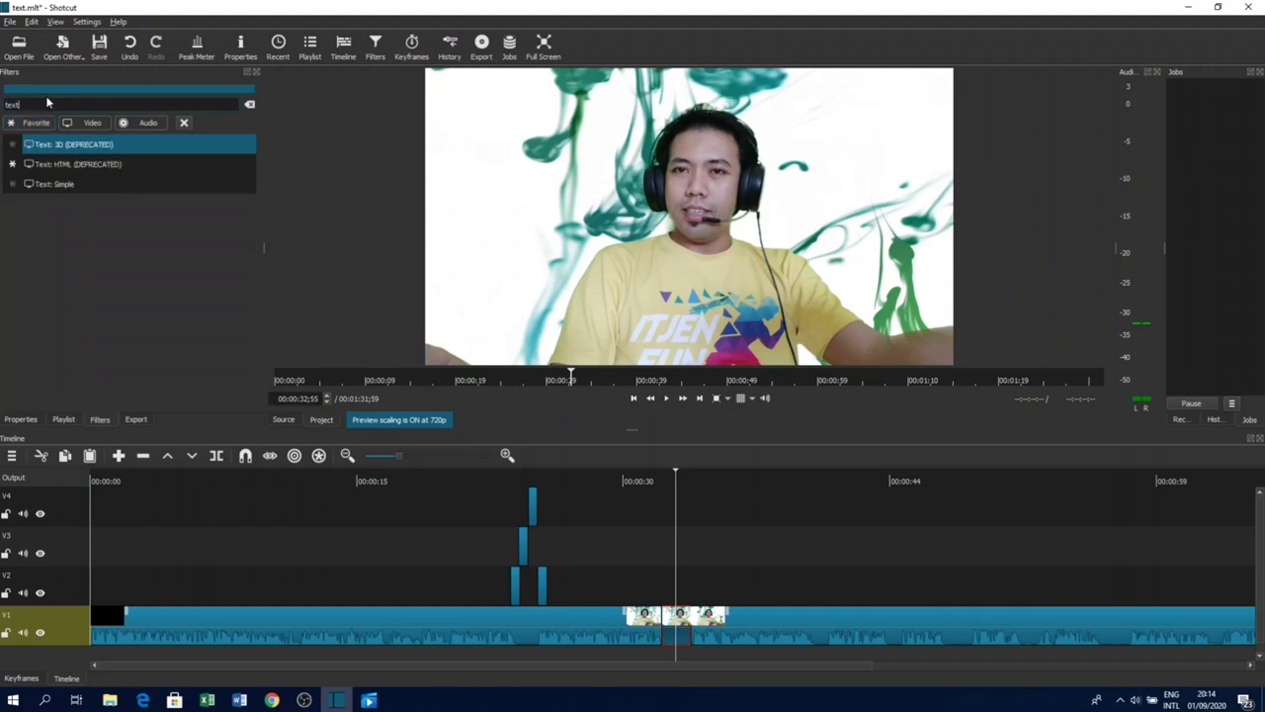
click(73, 147)
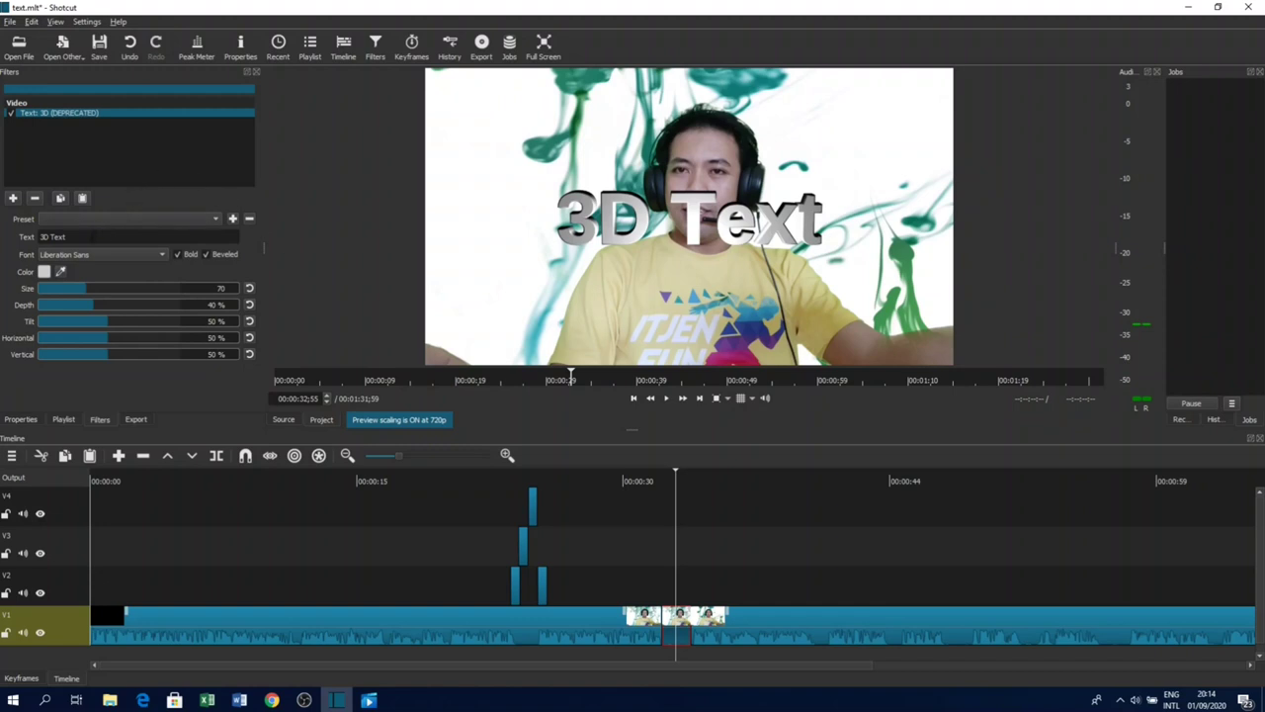
- Replace the 3D text's default wording with "Subscribe Now"
drag(92, 236, 22, 239)
text(Su)
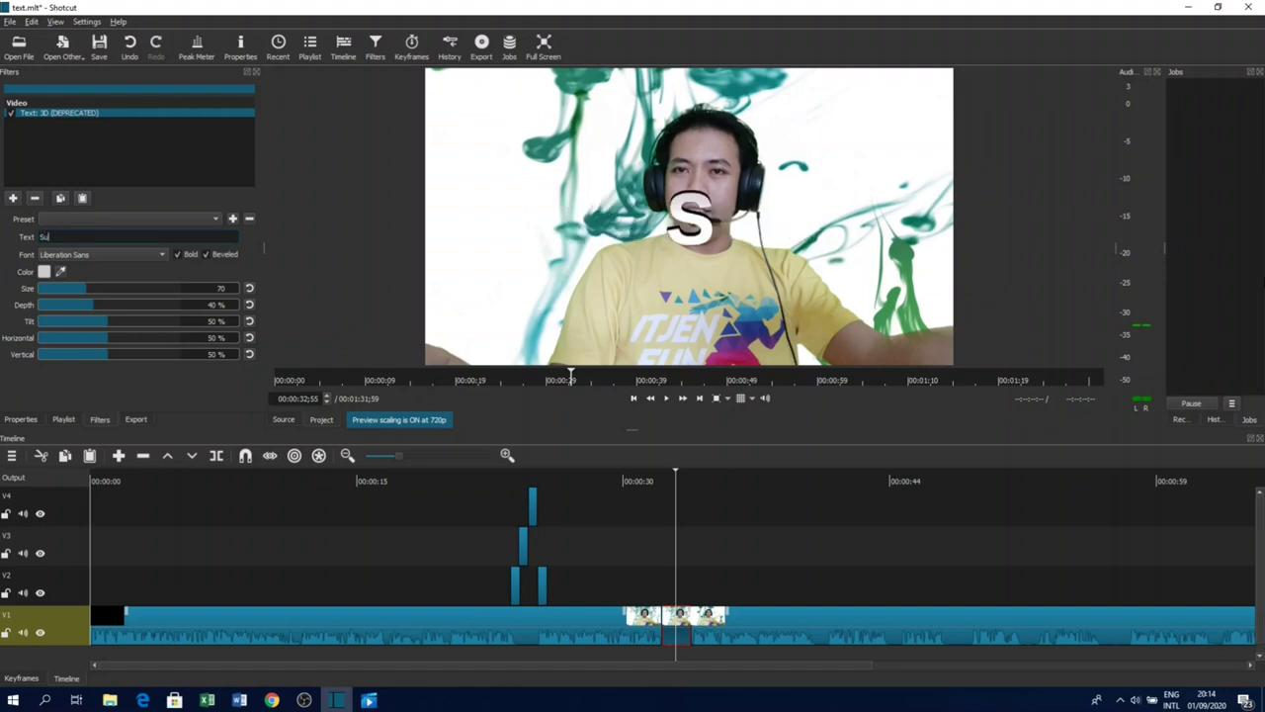
text(bscrib)
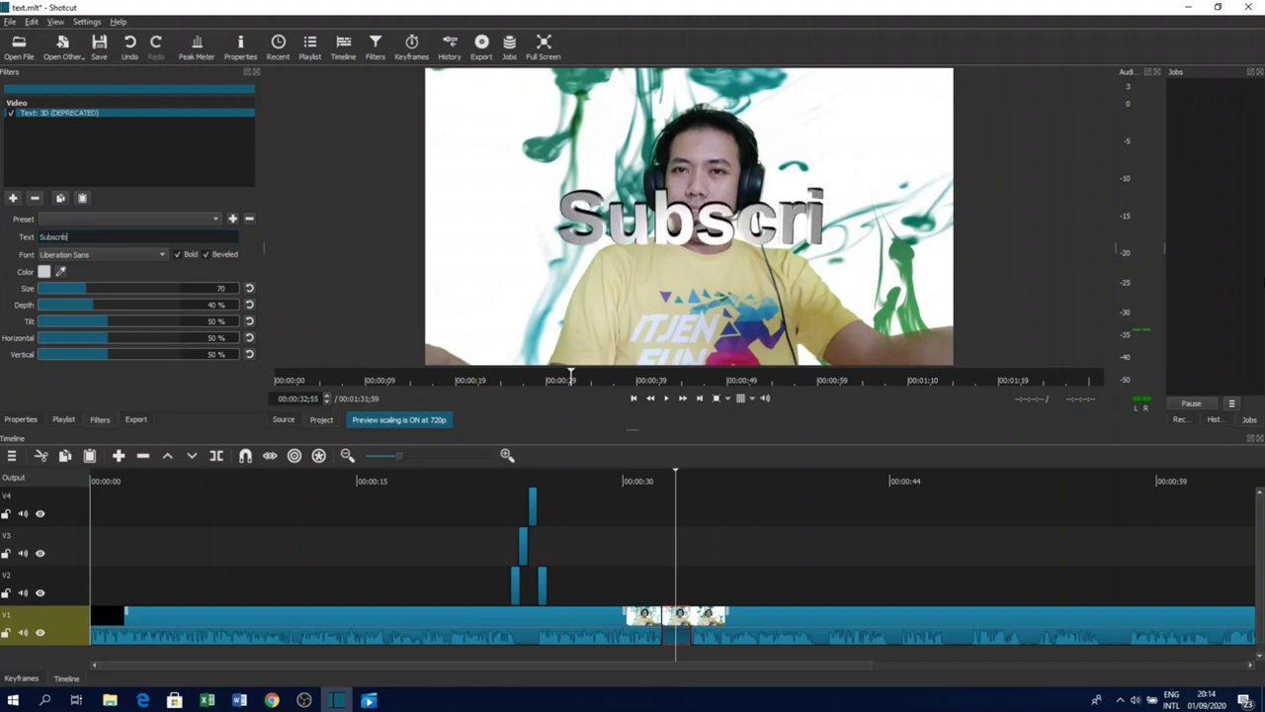
text(e Now)
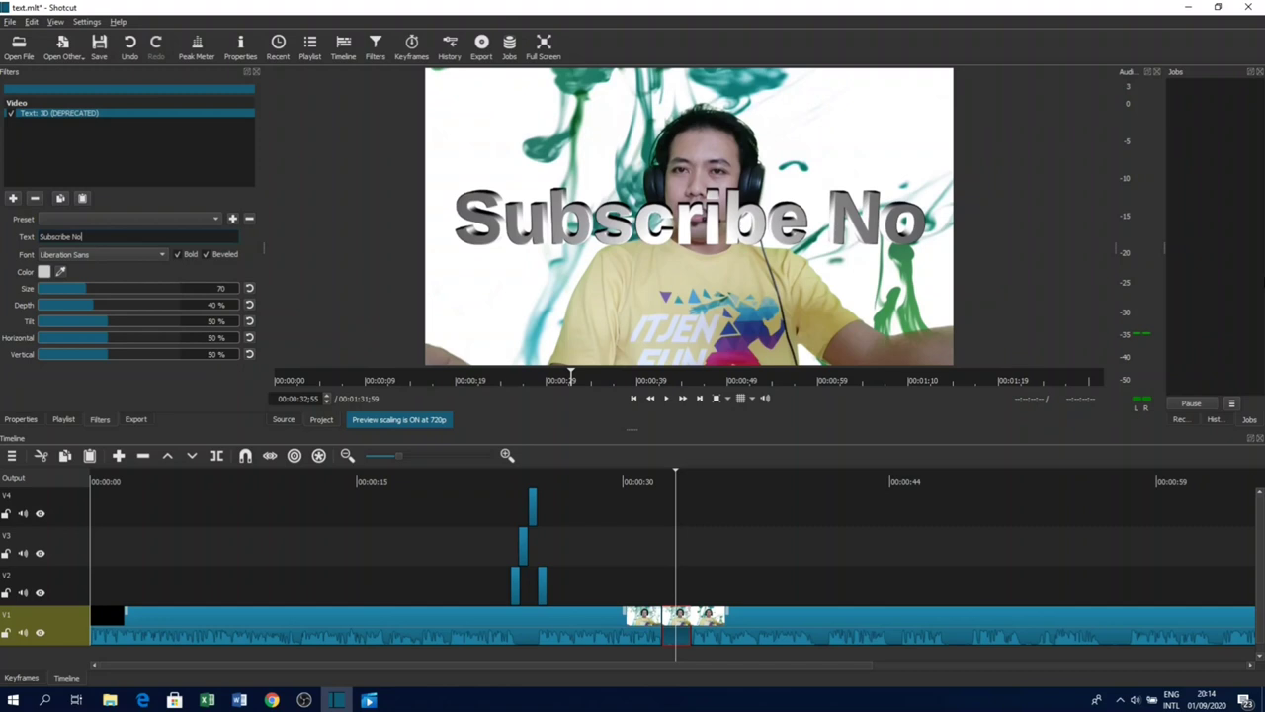
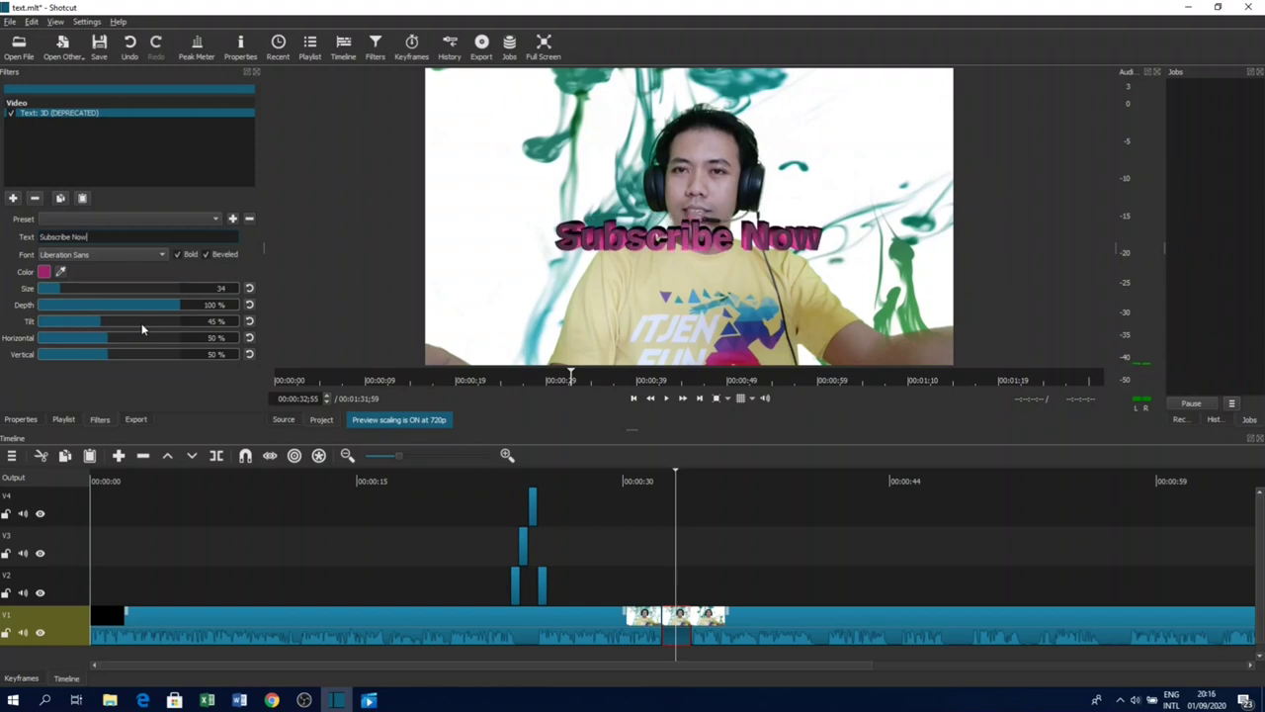
- Set the 3D text's tilt to 54 % and its horizontal position to 32 %
scroll(141, 329, up, 9)
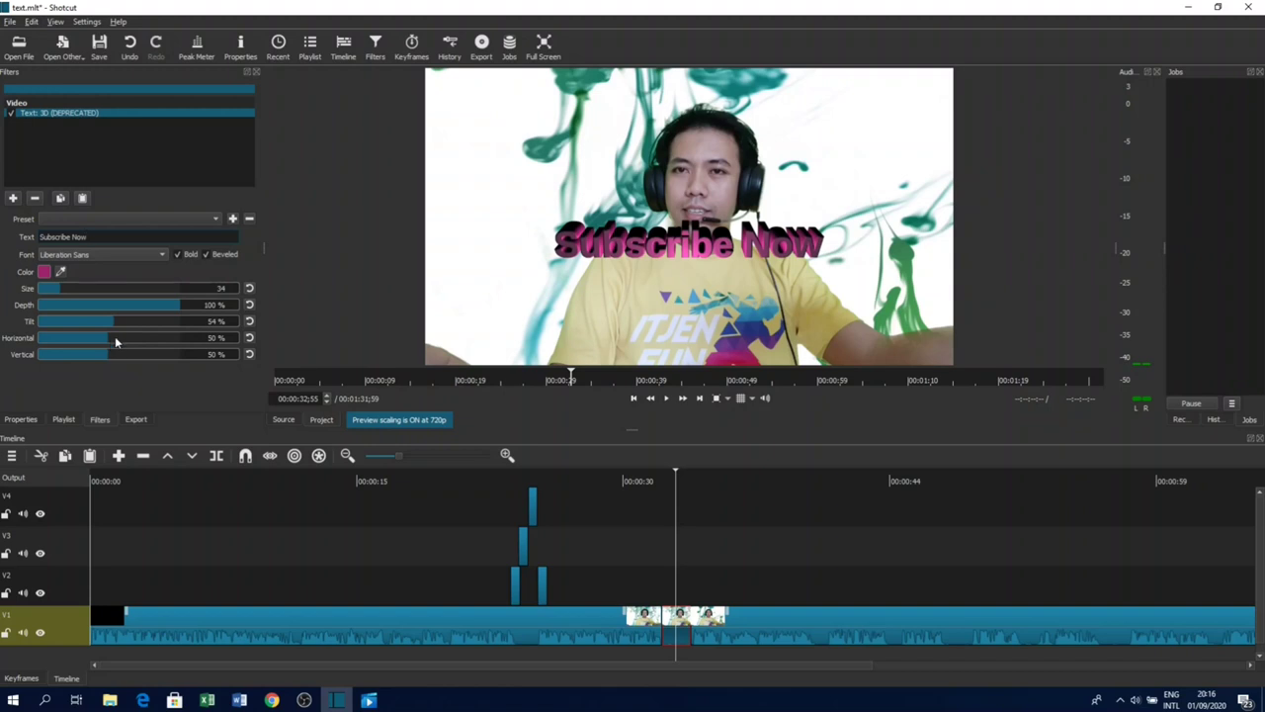
scroll(114, 336, up, 12)
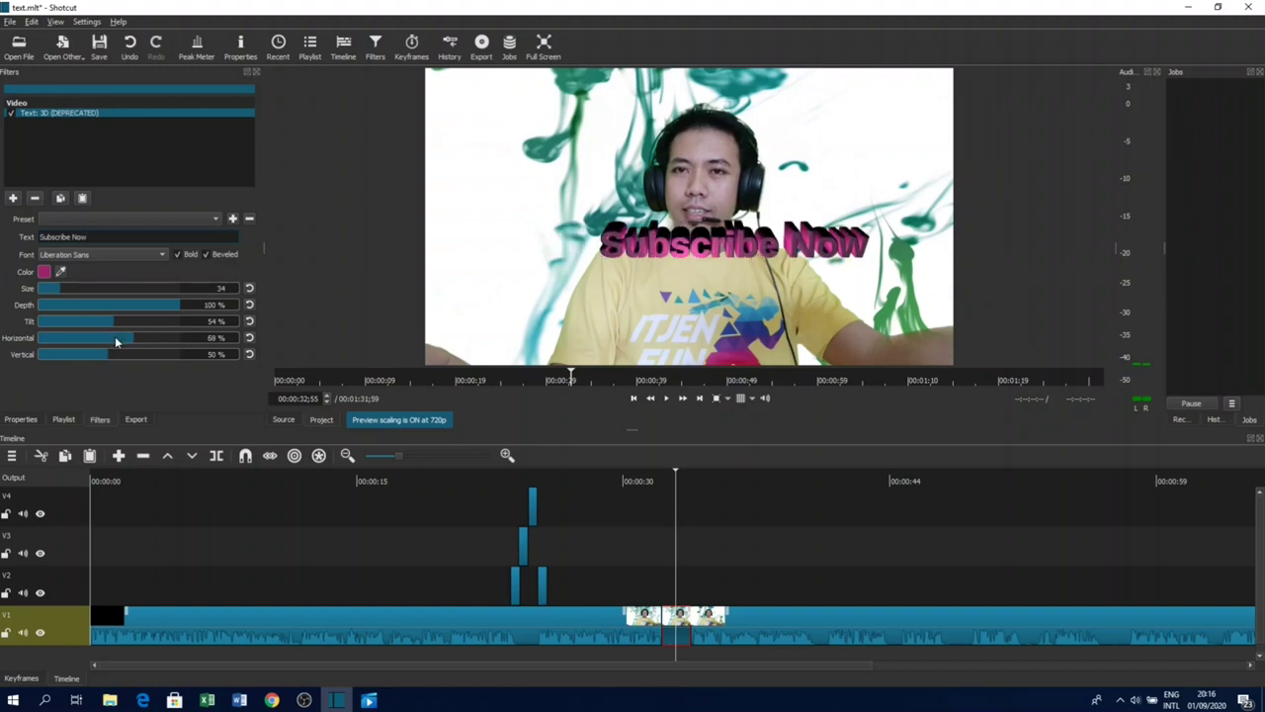
scroll(115, 336, down, 18)
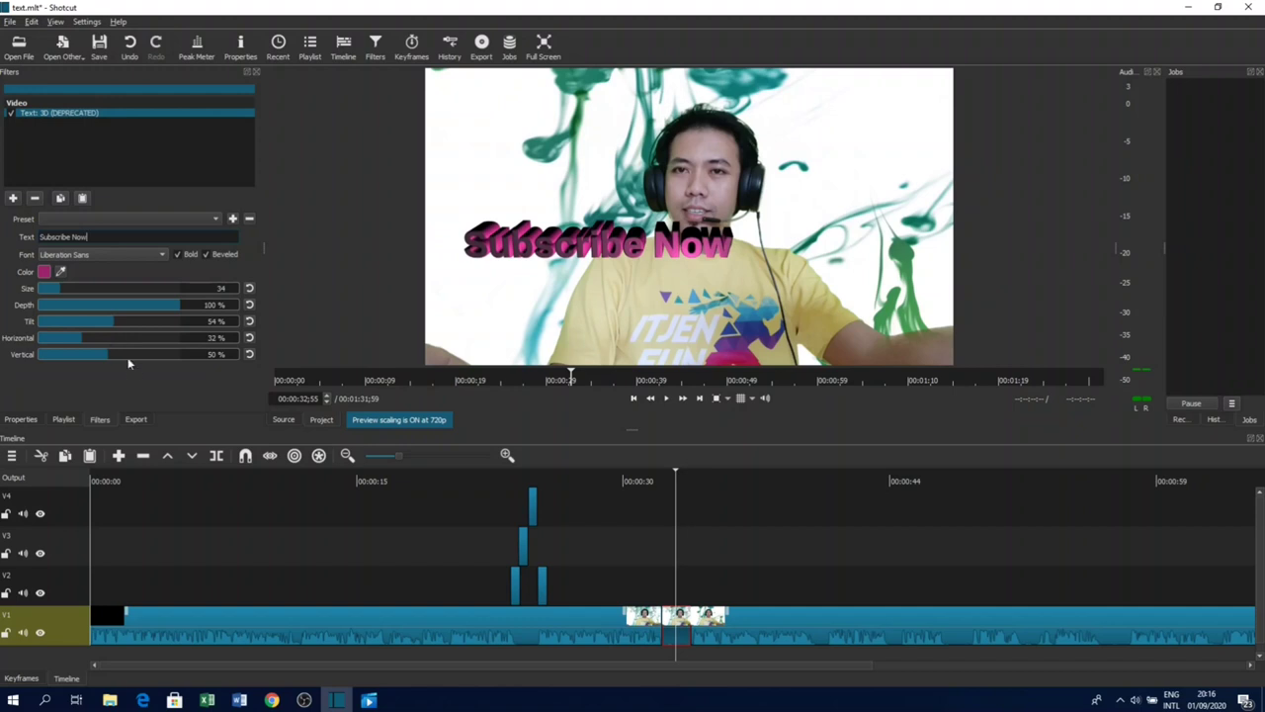
- Adjust the 3D text's vertical position, trying values up to 77 % before moving it back up
scroll(116, 358, up, 15)
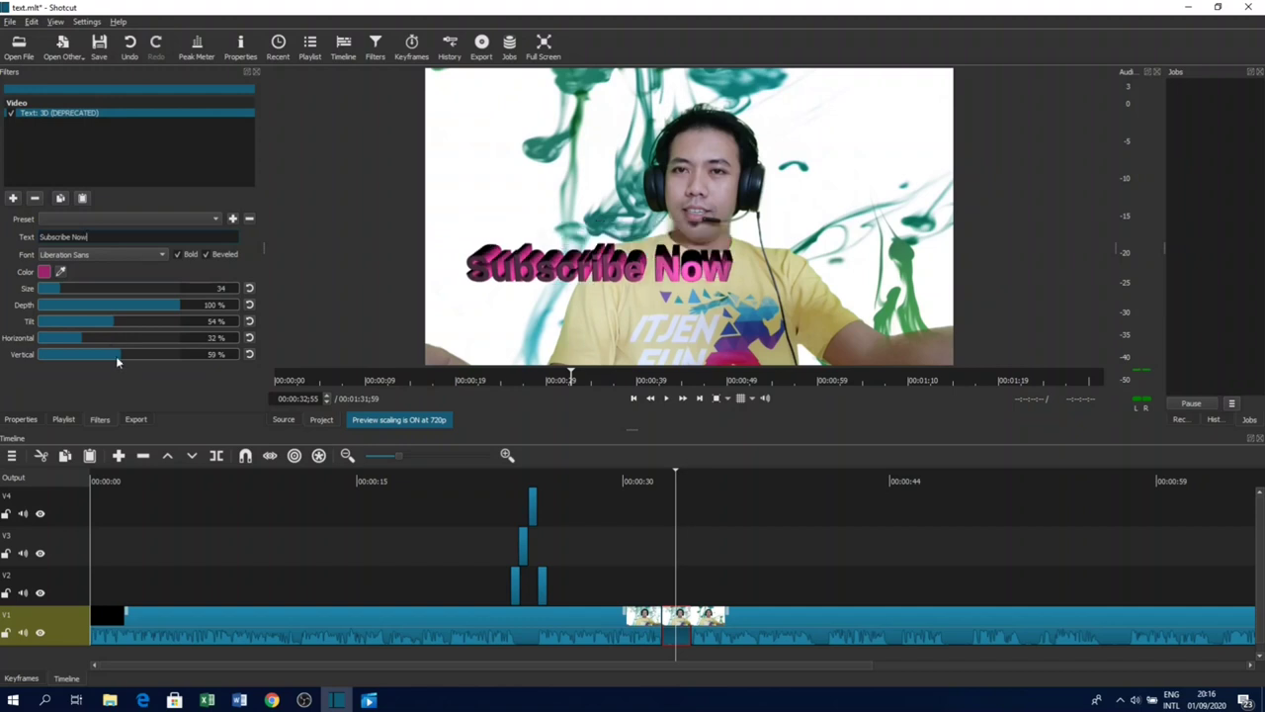
scroll(115, 355, down, 20)
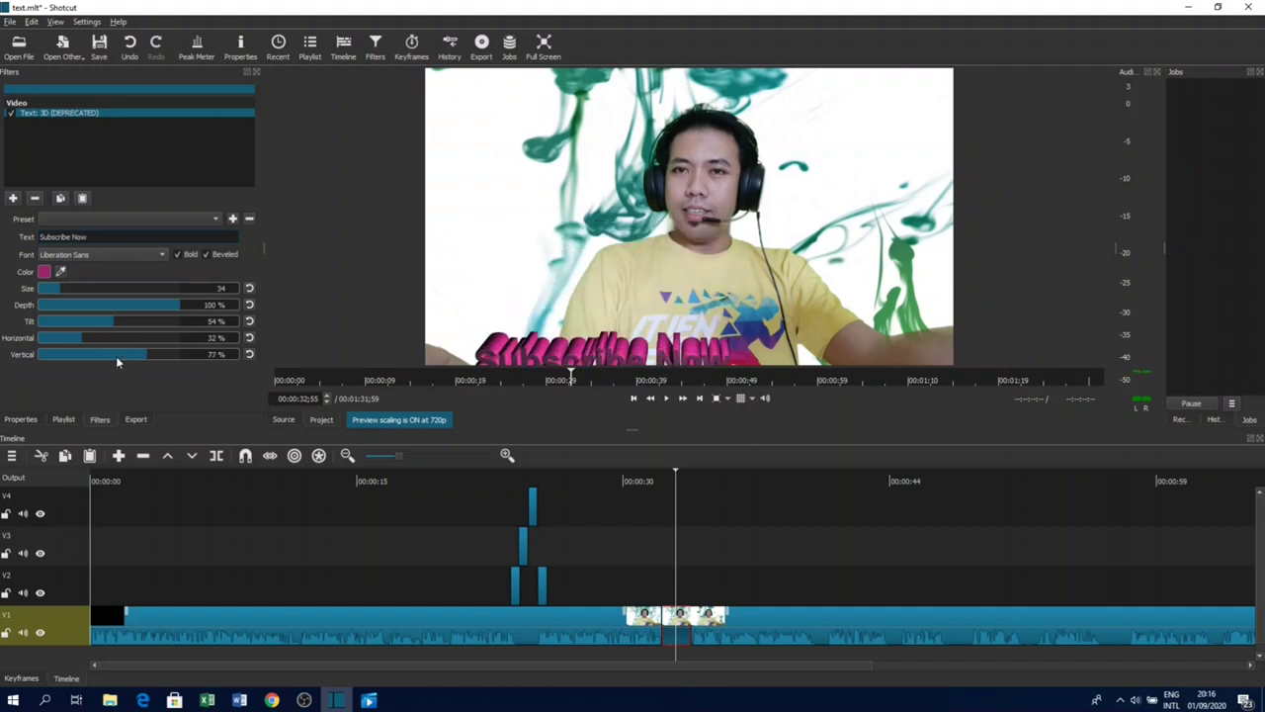
scroll(116, 356, down, 9)
scroll(116, 356, down, 2)
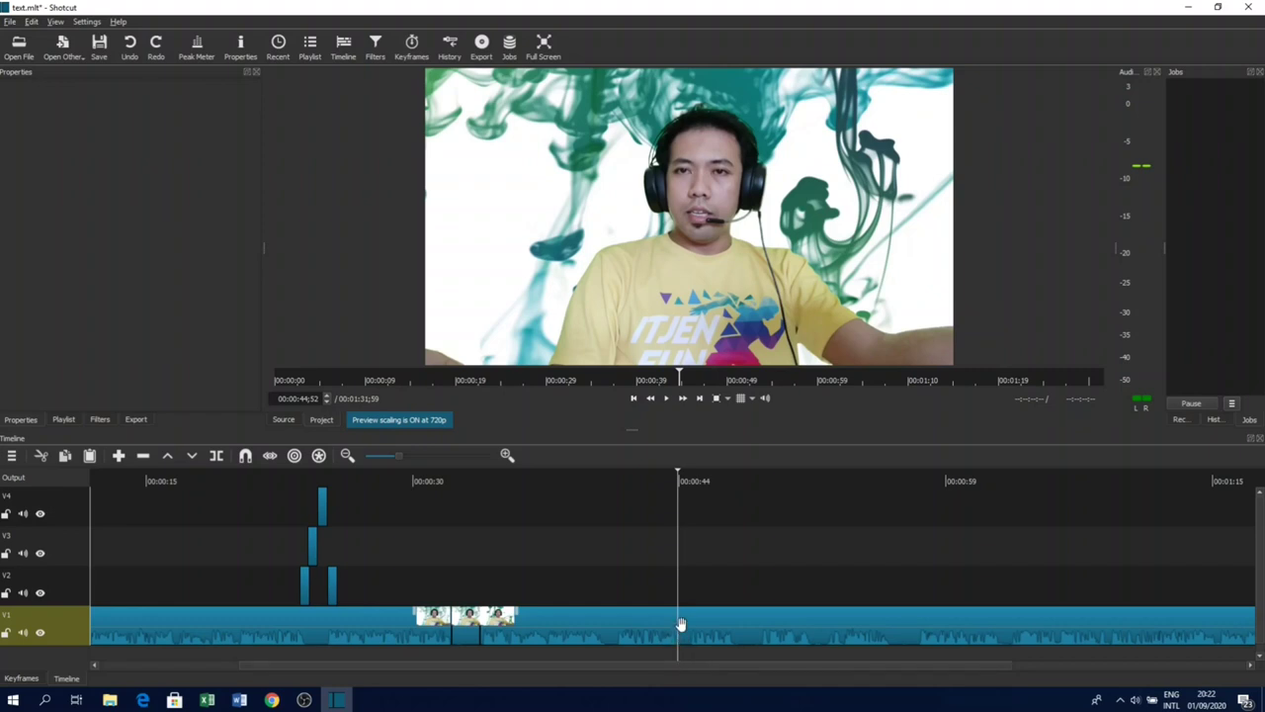
- Split the main video on V1 at 00:00:44;43 and again about one second further on
click(674, 484)
key(s)
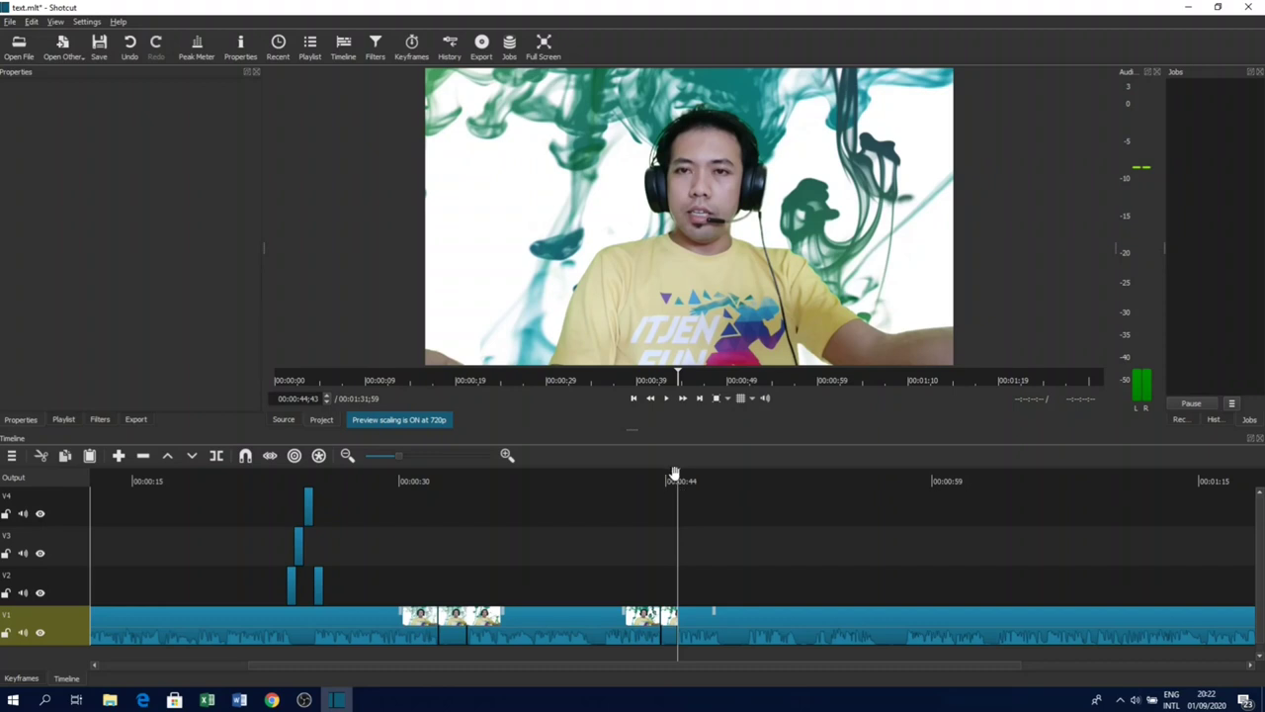
- Add a Text: HTML filter with the Simple Scroll template to the isolated V1 section near 00:00:45
click(674, 483)
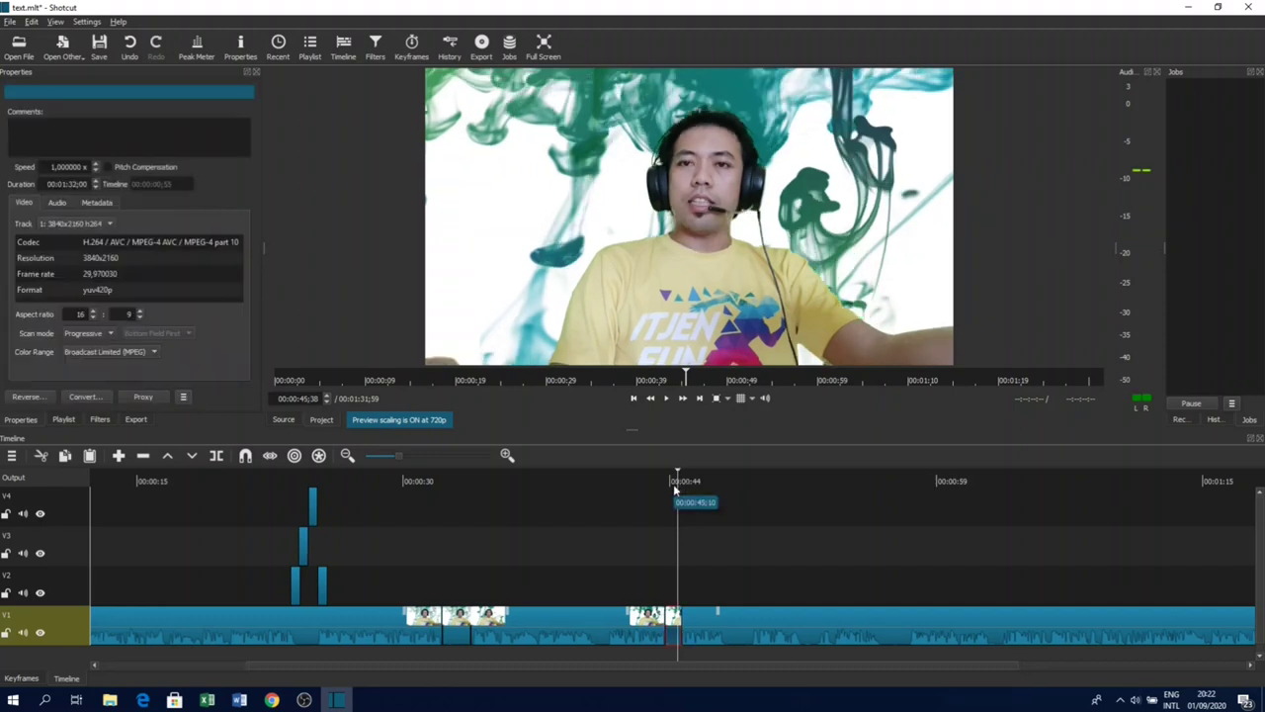
click(673, 484)
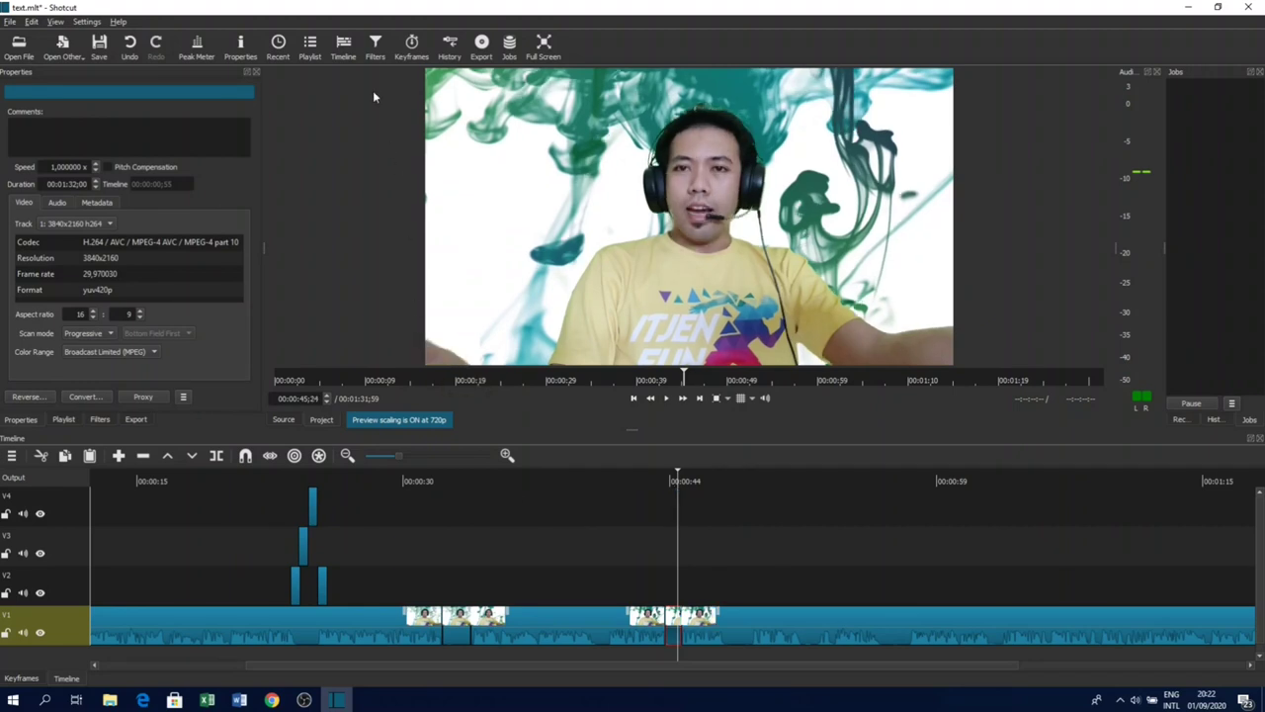
click(376, 47)
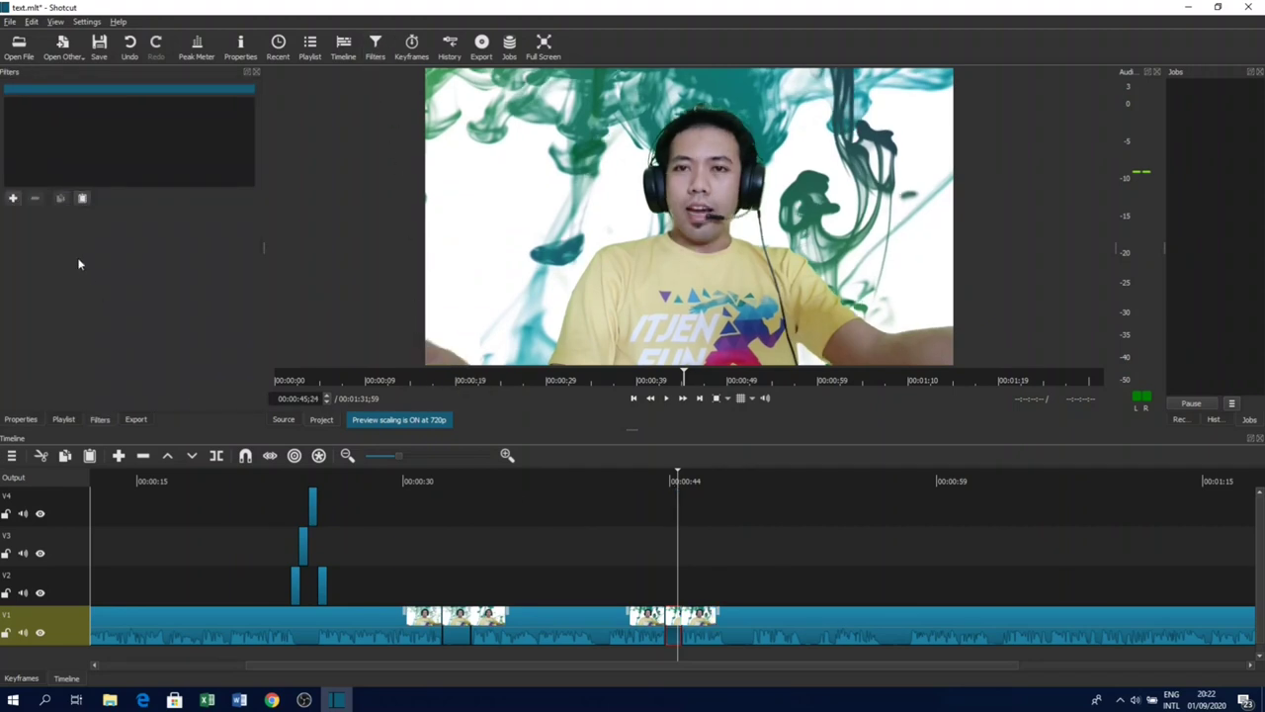
click(13, 198)
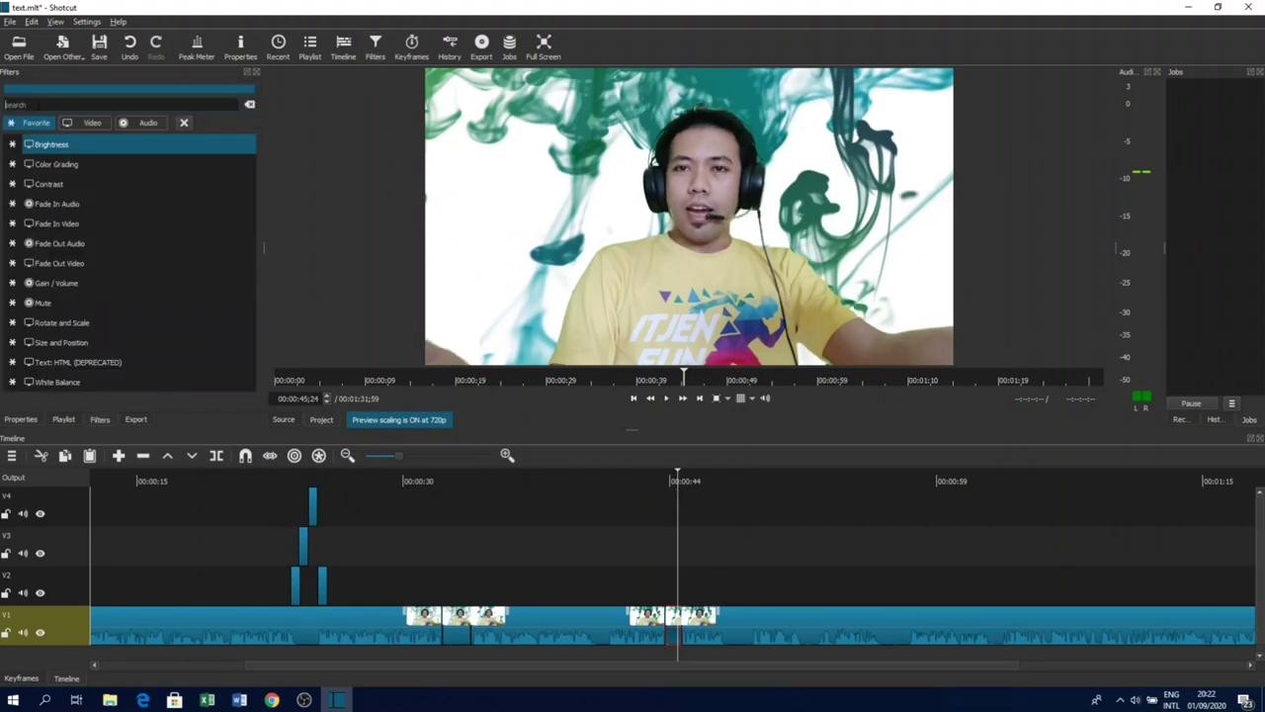
text(text)
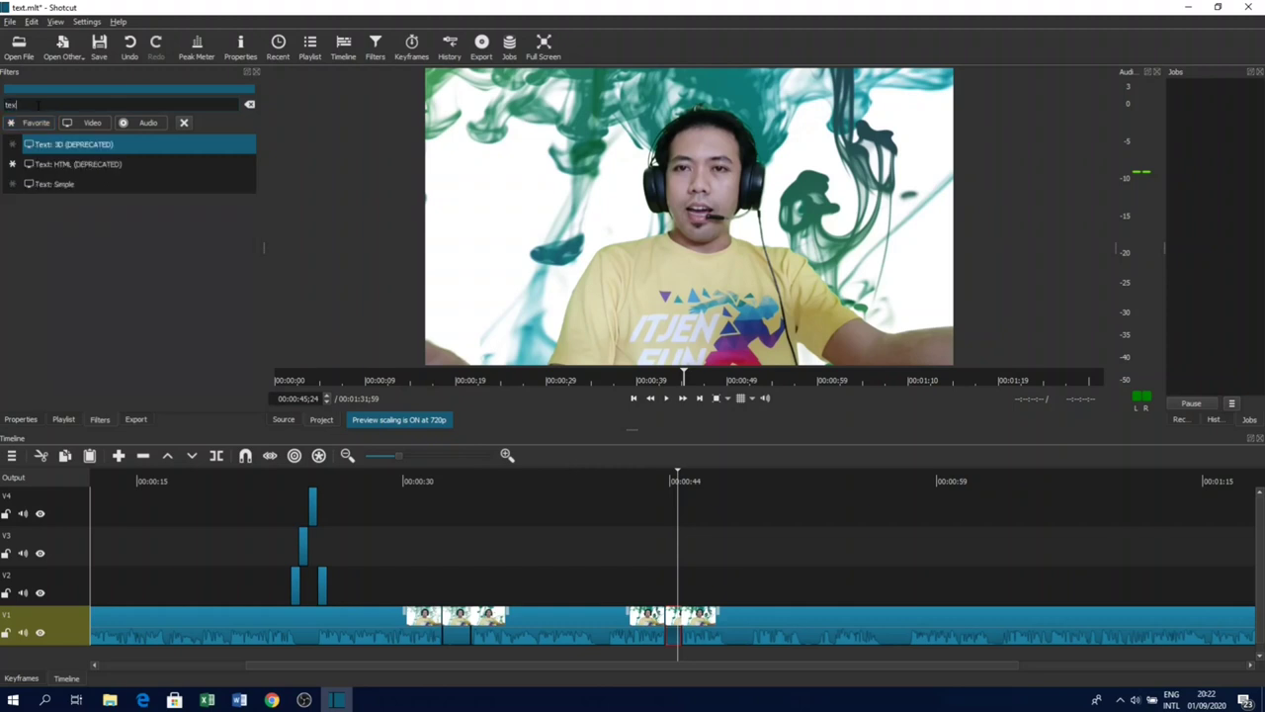
click(128, 170)
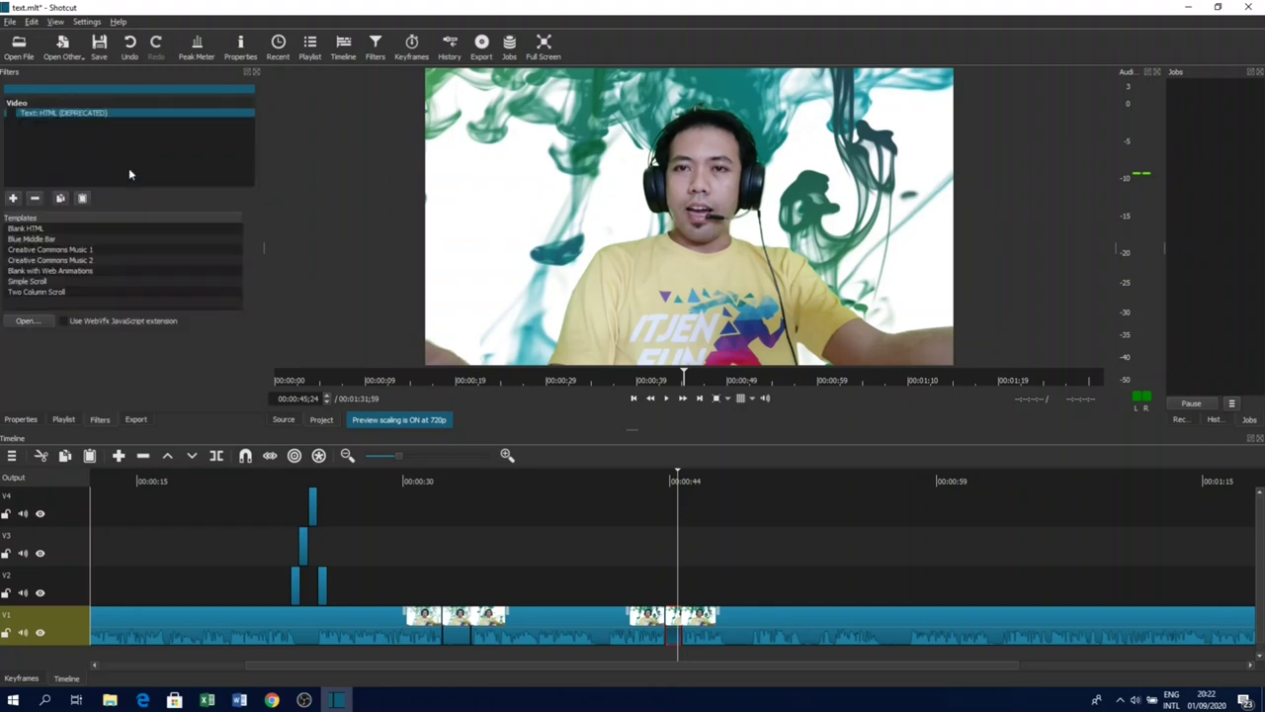
double_click(37, 283)
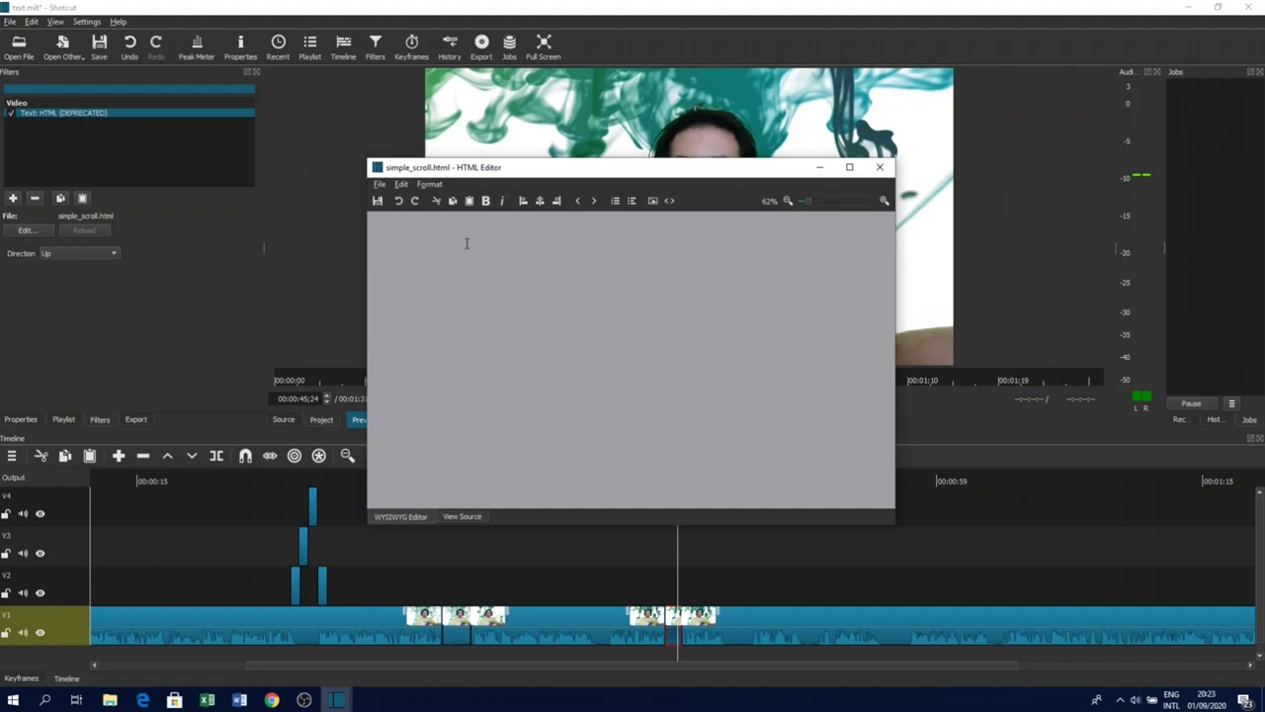
- Enter "Ini adalah contoh Running Text dari Kiri ke Kanan" as the scroll text, save it and close the HTML editor
text(In)
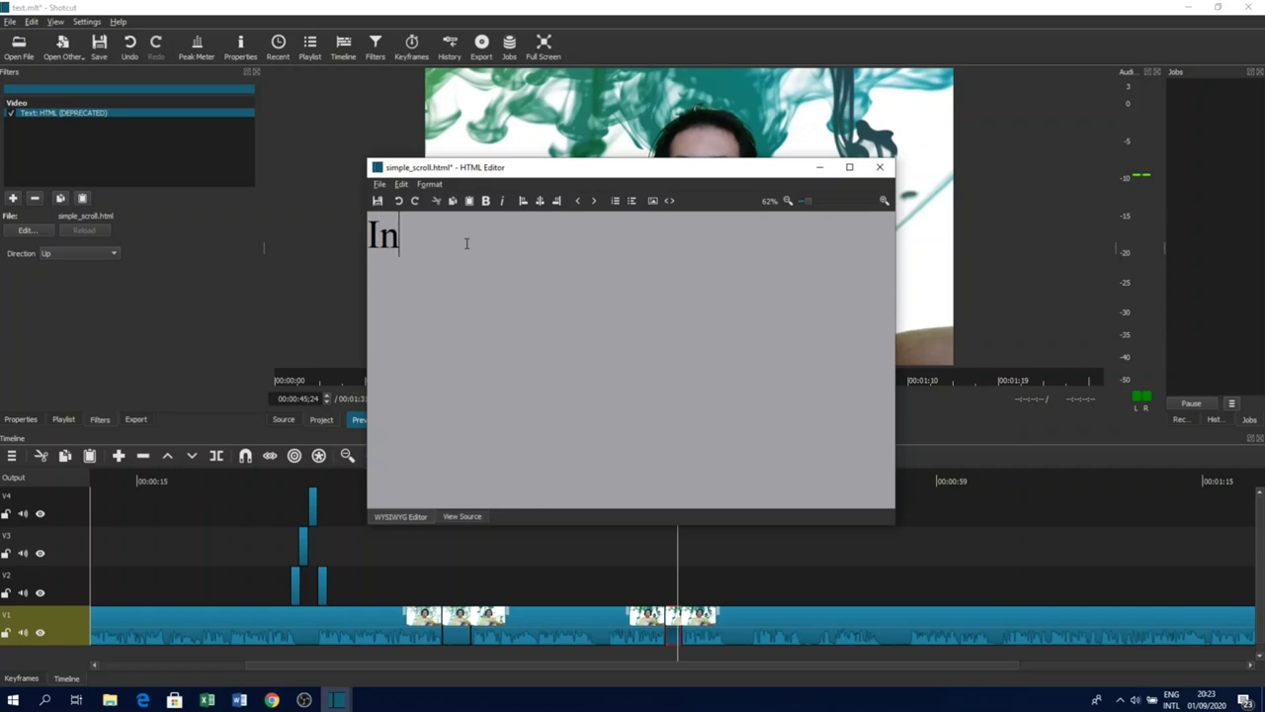
text(i adalah co)
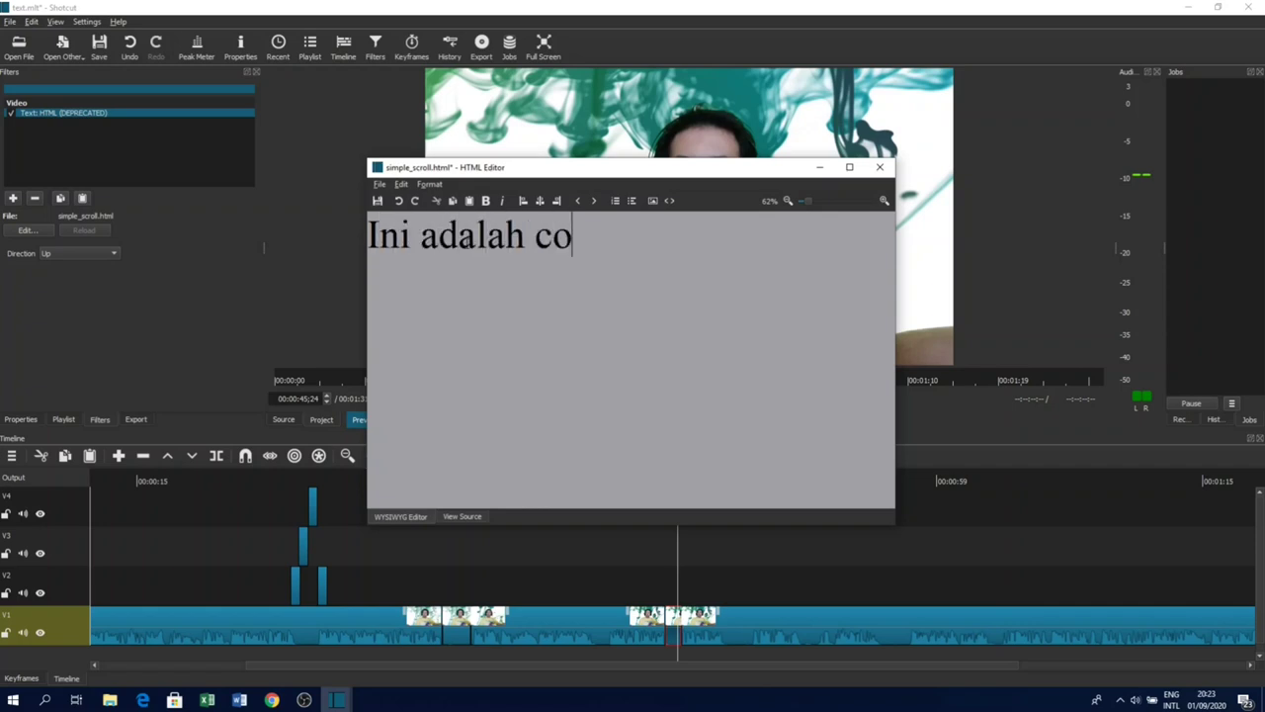
text(ntoh Running t)
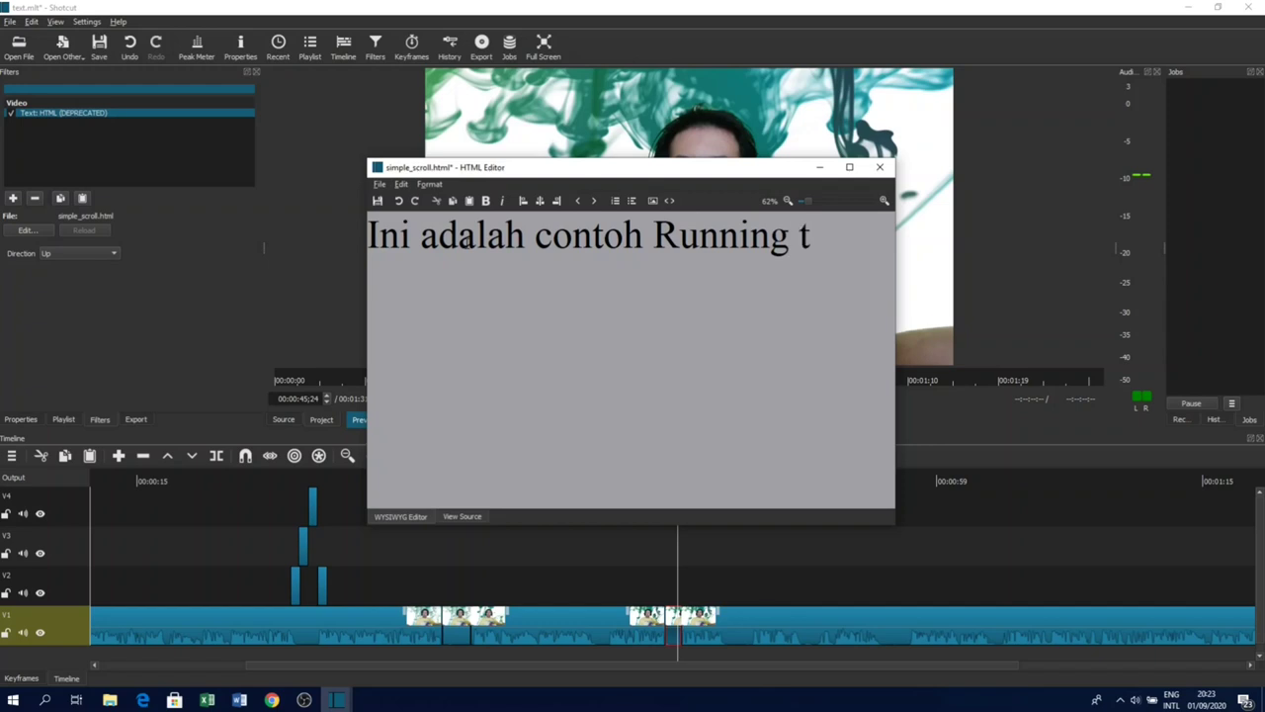
key(BackSpace)
text(Text da)
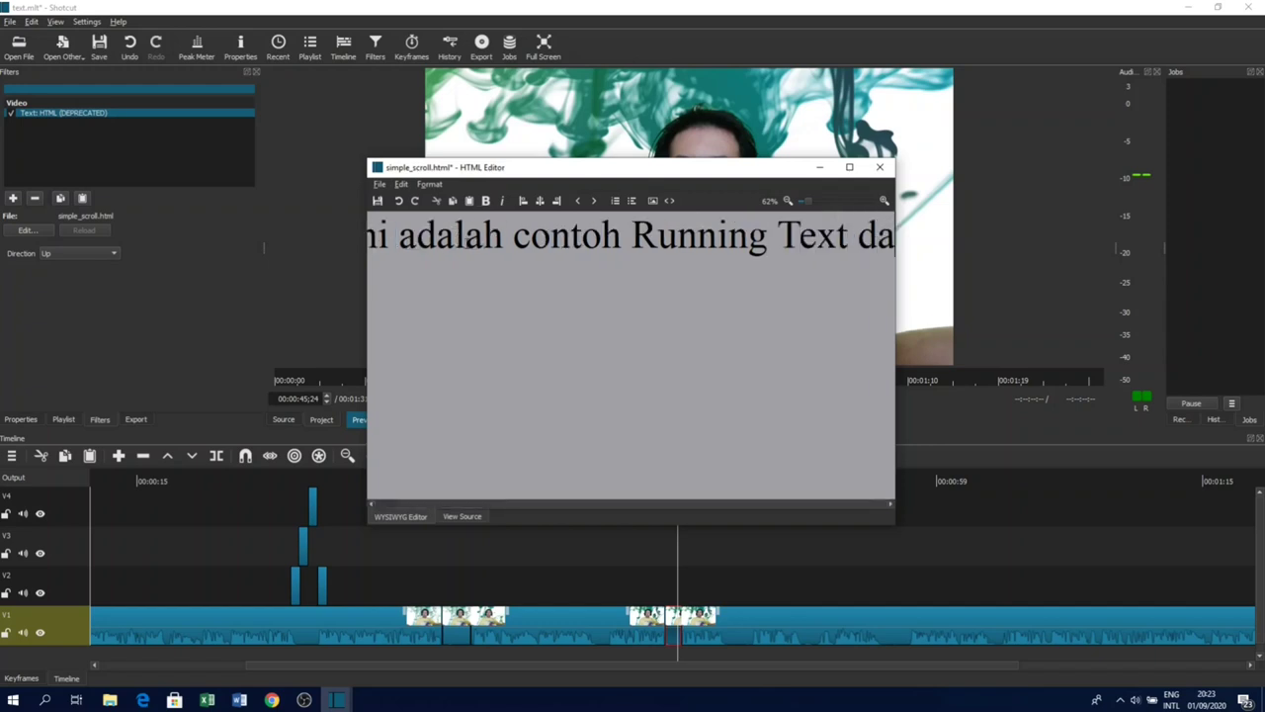
text(ri Kiri ke Kanan)
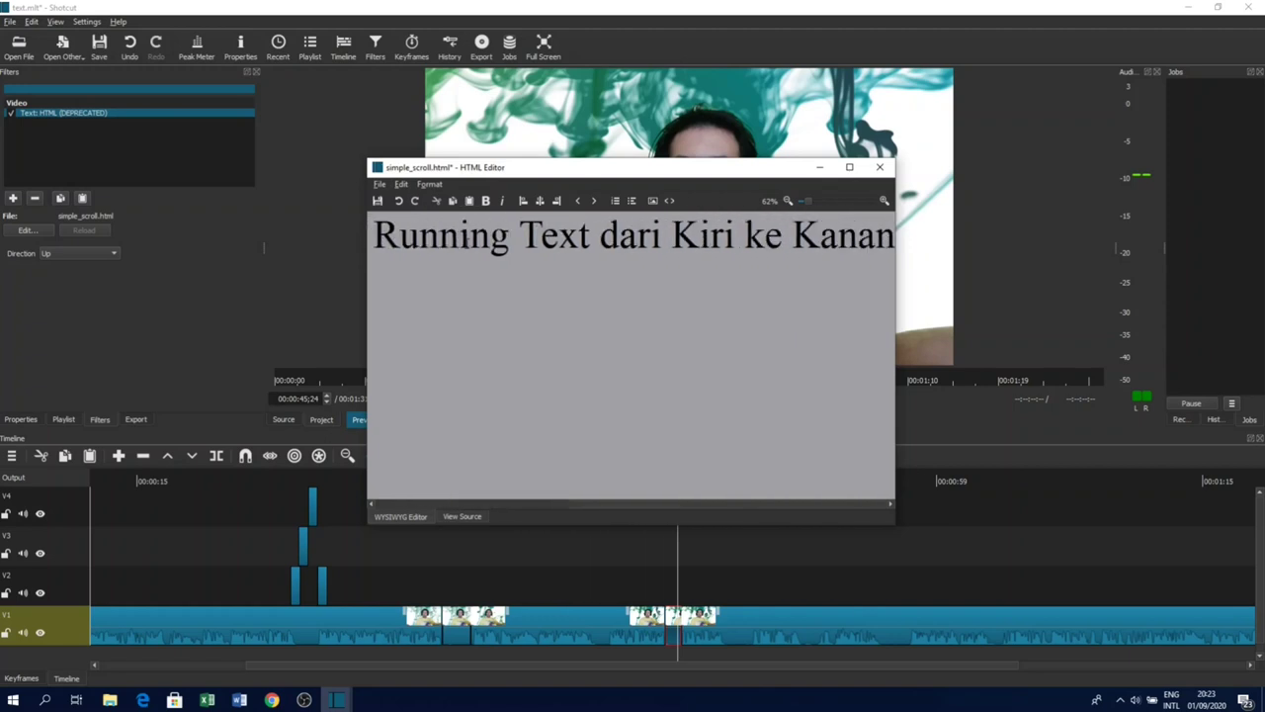
key(ctrl+a)
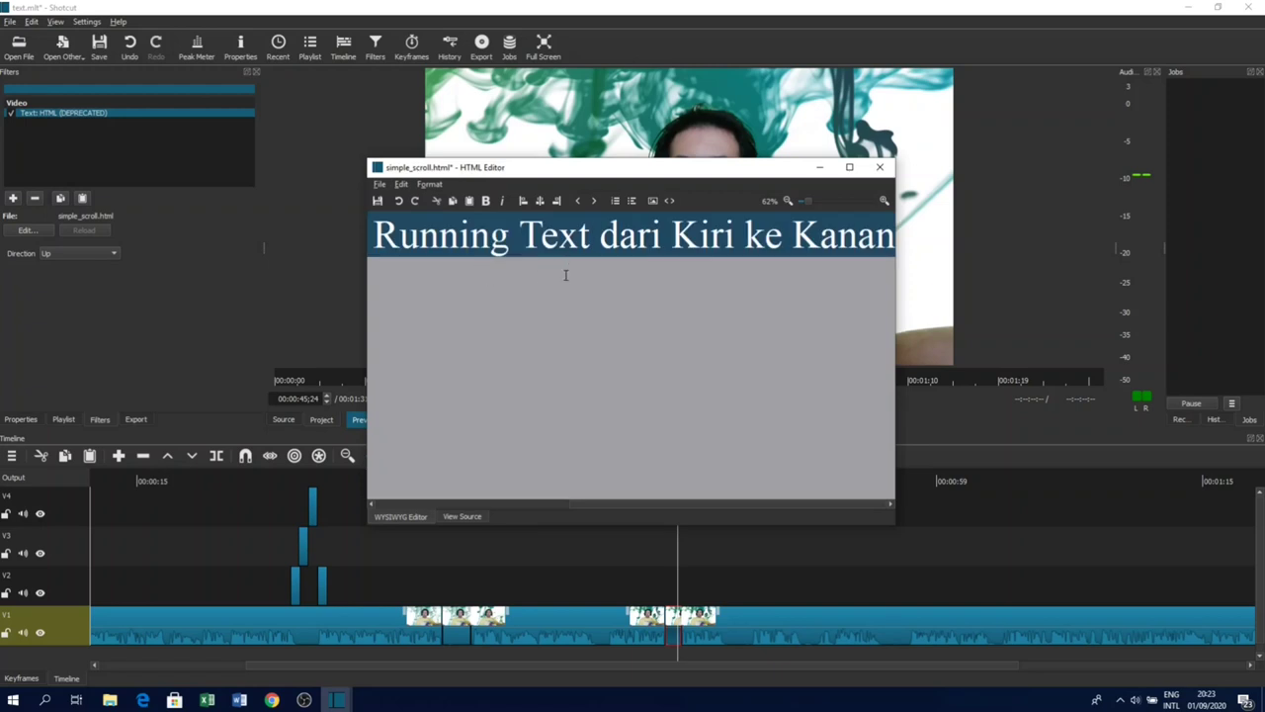
click(536, 244)
click(378, 201)
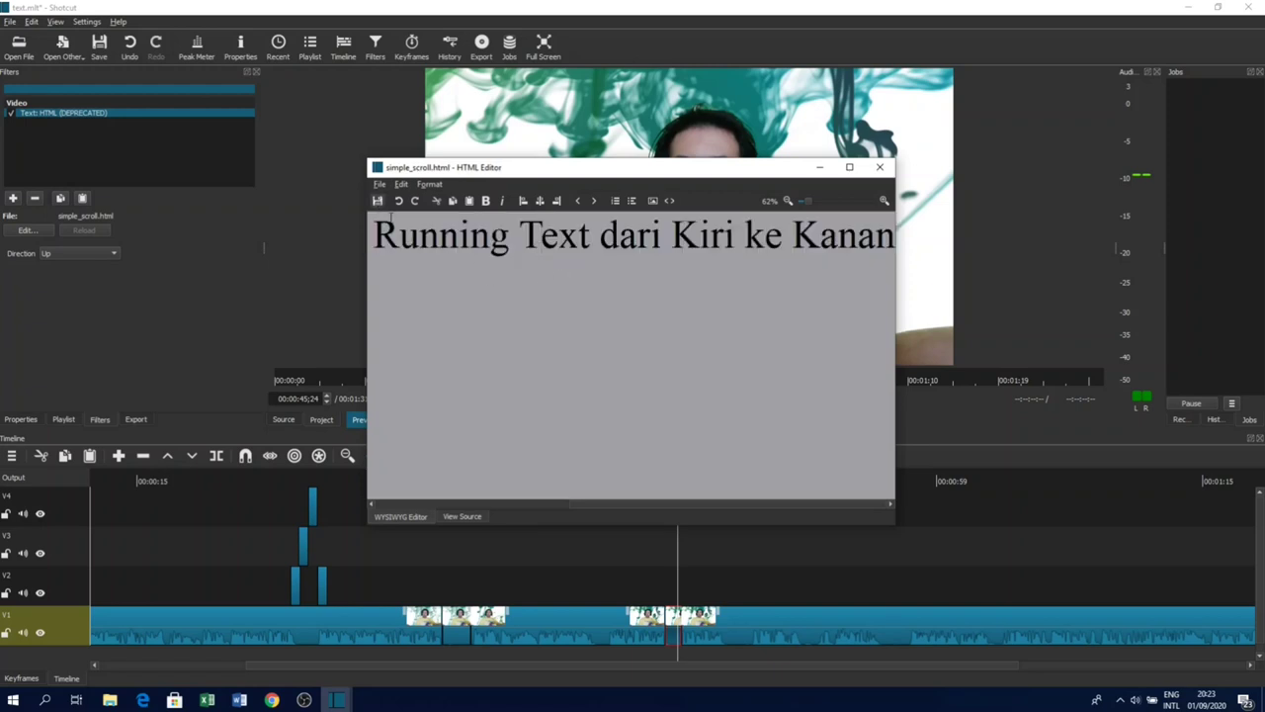
click(879, 168)
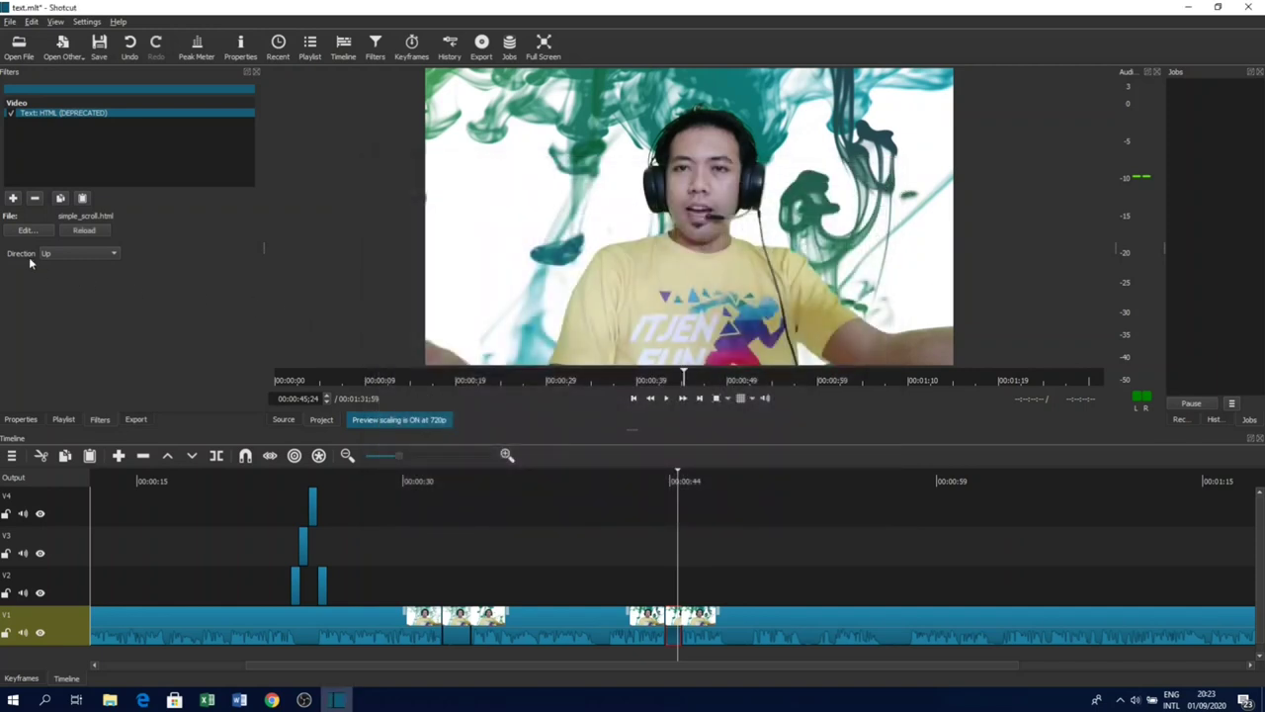
- Set the scroll direction to Right and play the video from 00:00:44;43 to preview the running text
click(58, 255)
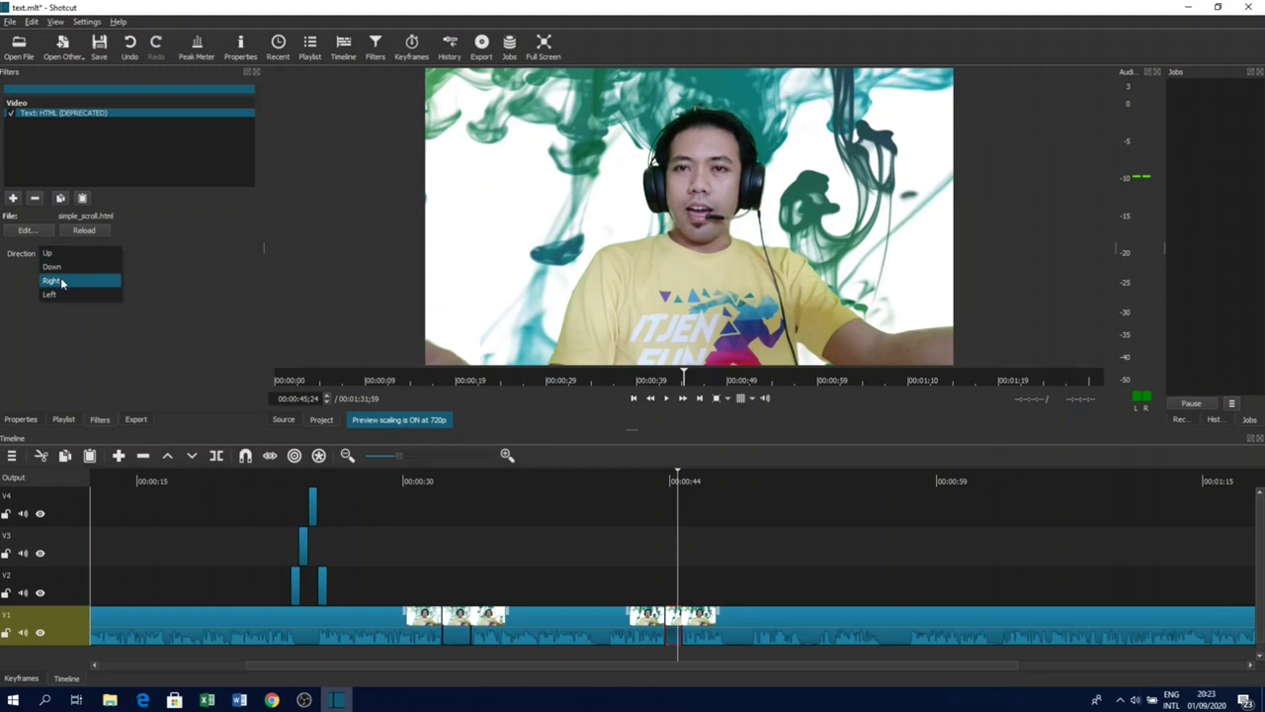
click(61, 284)
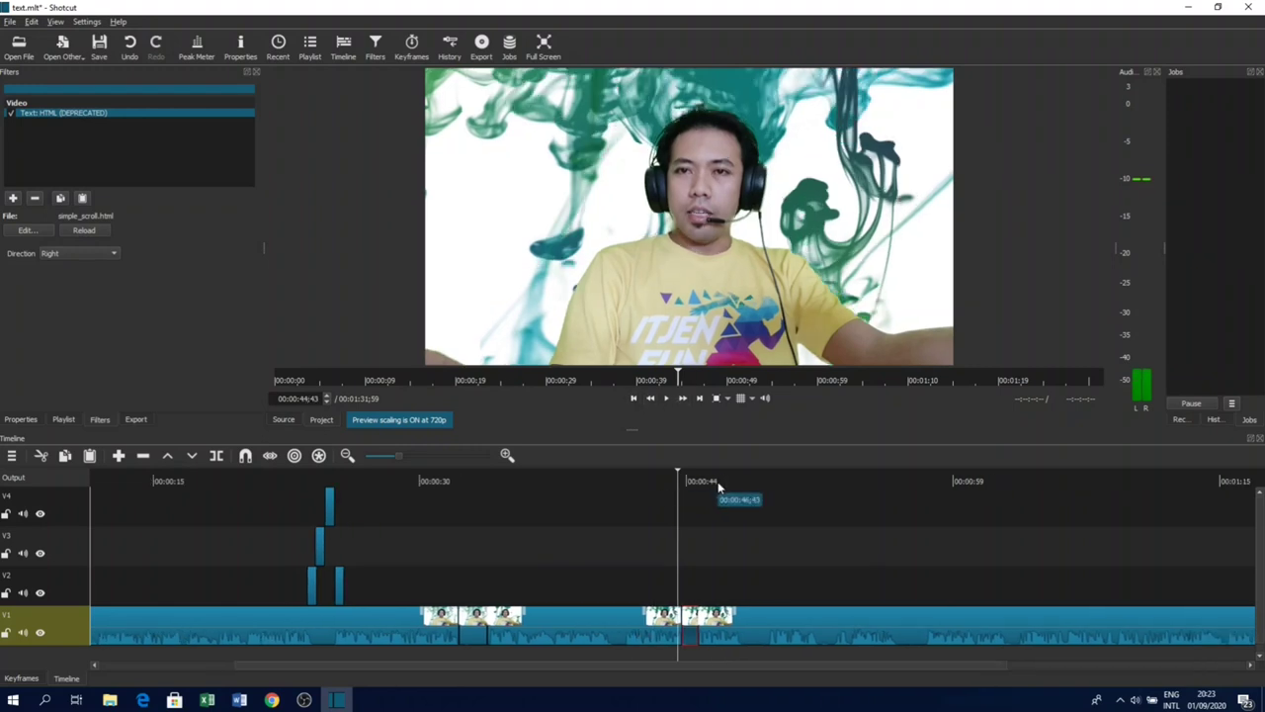
click(667, 399)
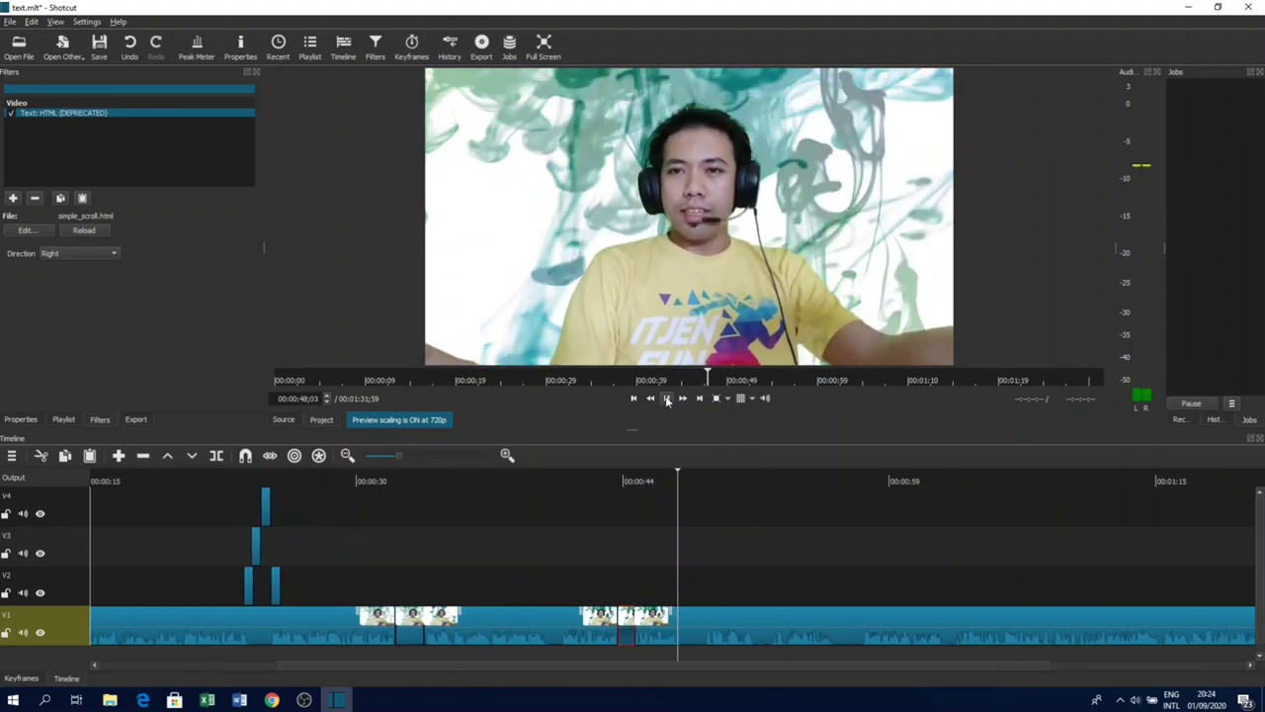
click(665, 398)
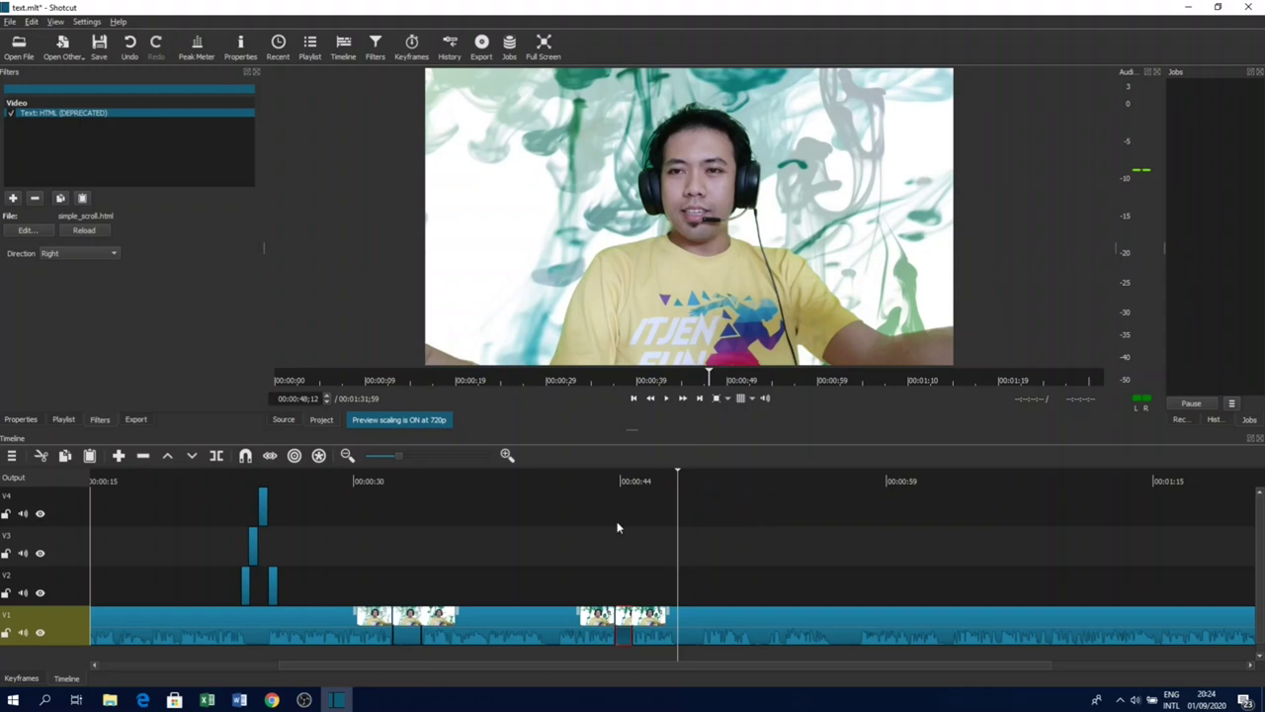
- Split the main video on V1 at 00:00:48;12 and again at 00:00:49;28
click(713, 638)
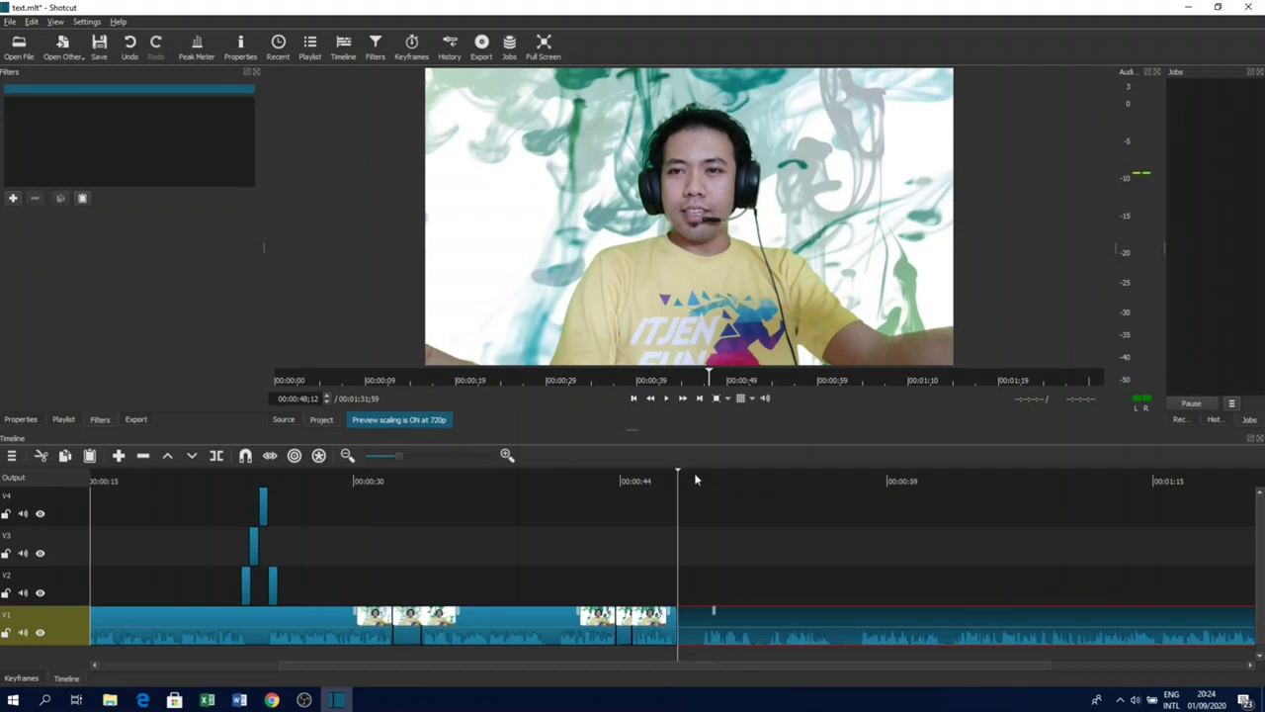
scroll(702, 480, right, 1)
scroll(661, 478, left, 1)
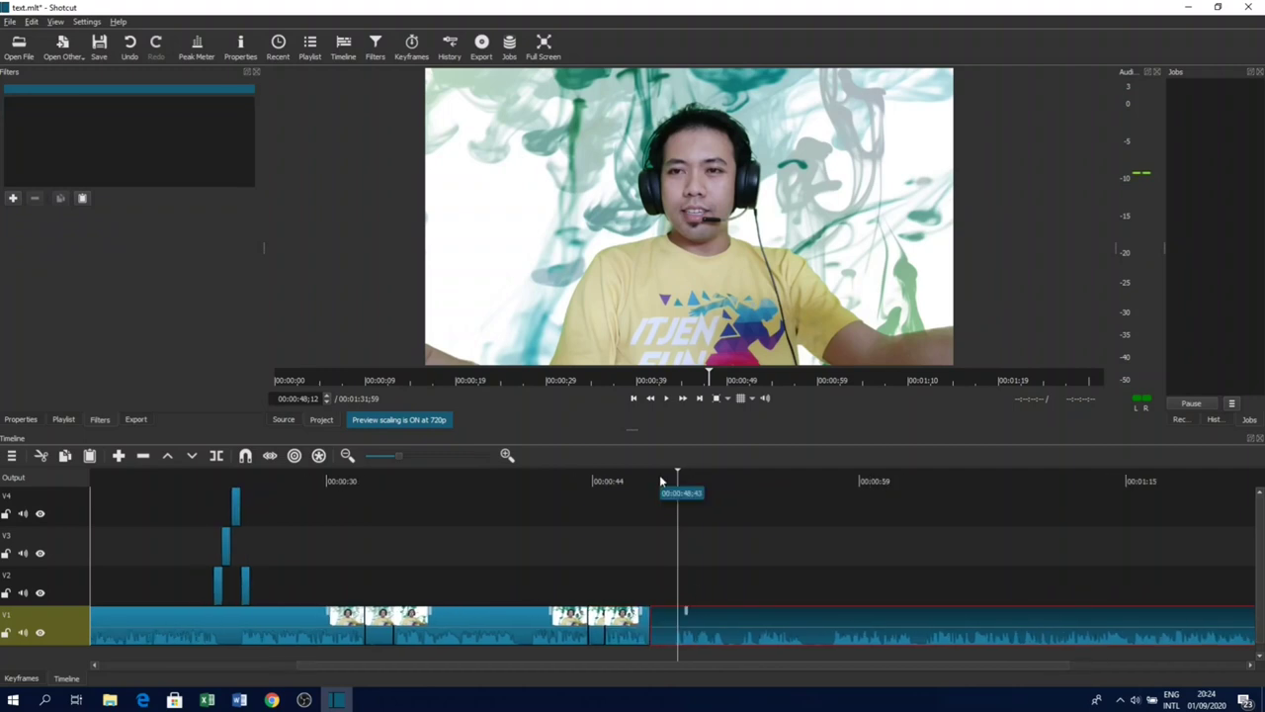
click(676, 484)
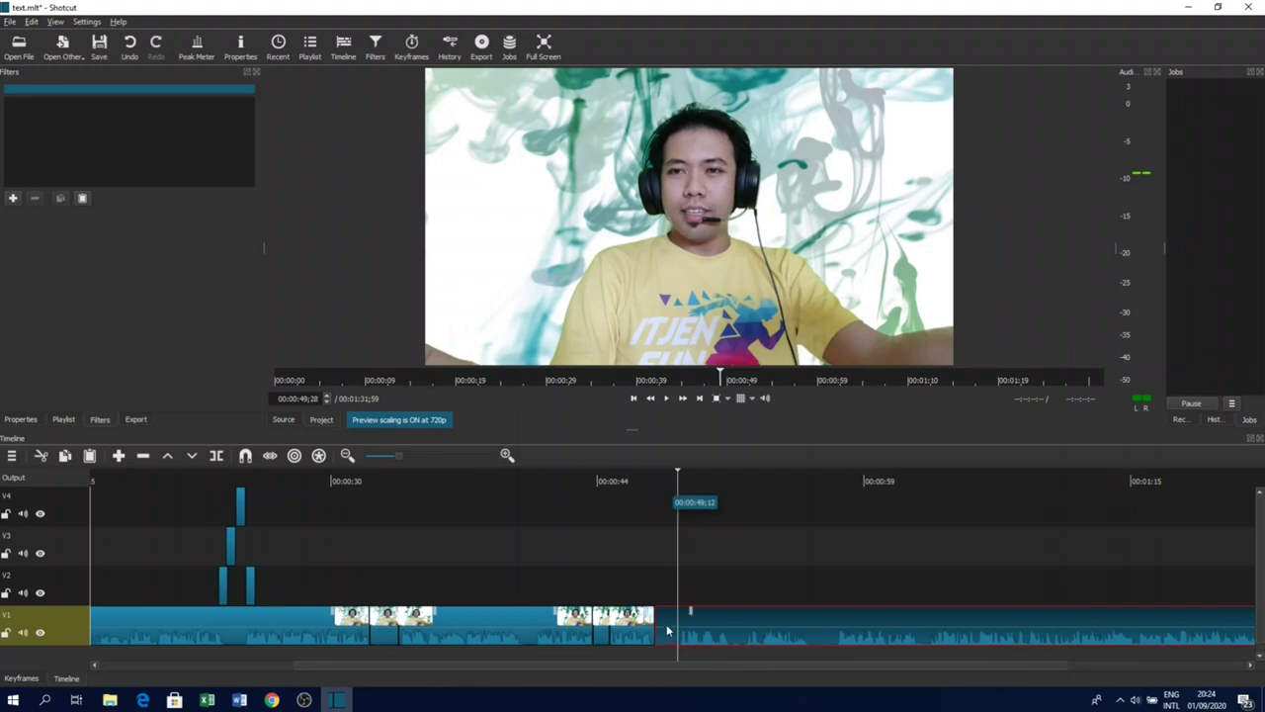
click(667, 629)
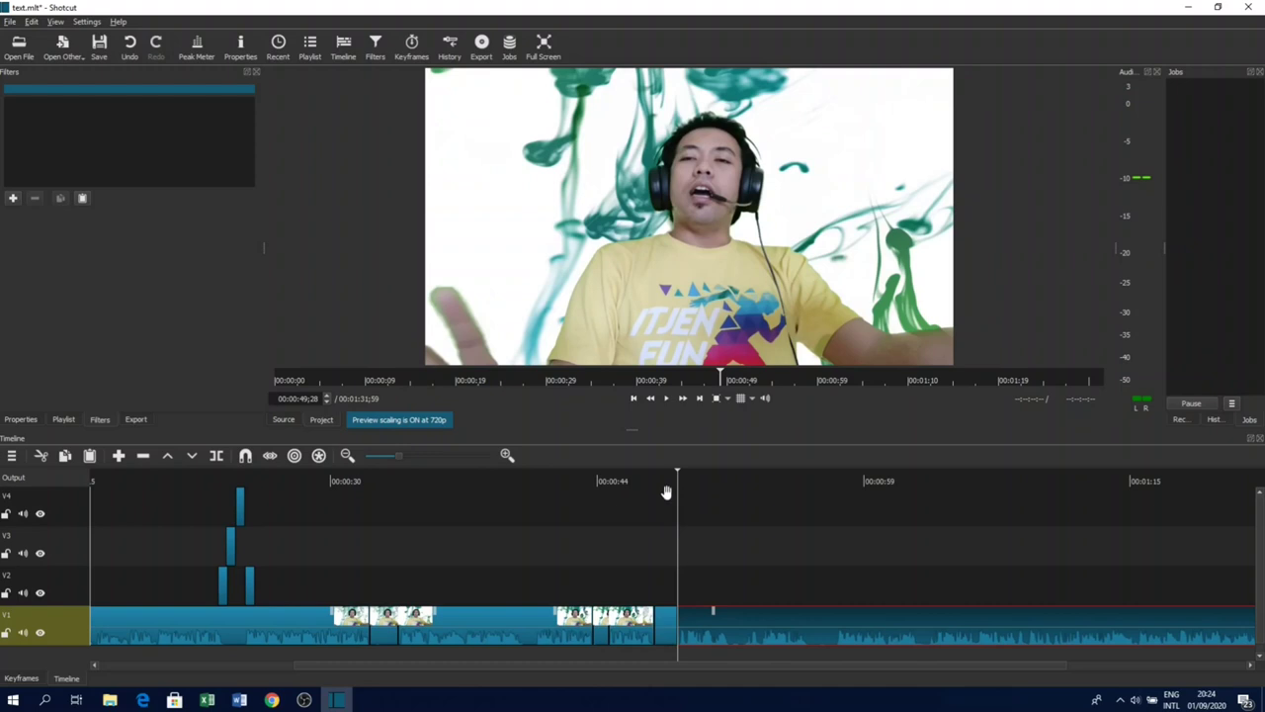
- Add a Text: HTML filter with the Simple Scroll template to the new short V1 section starting at 00:00:48;12
scroll(669, 494, up, 1)
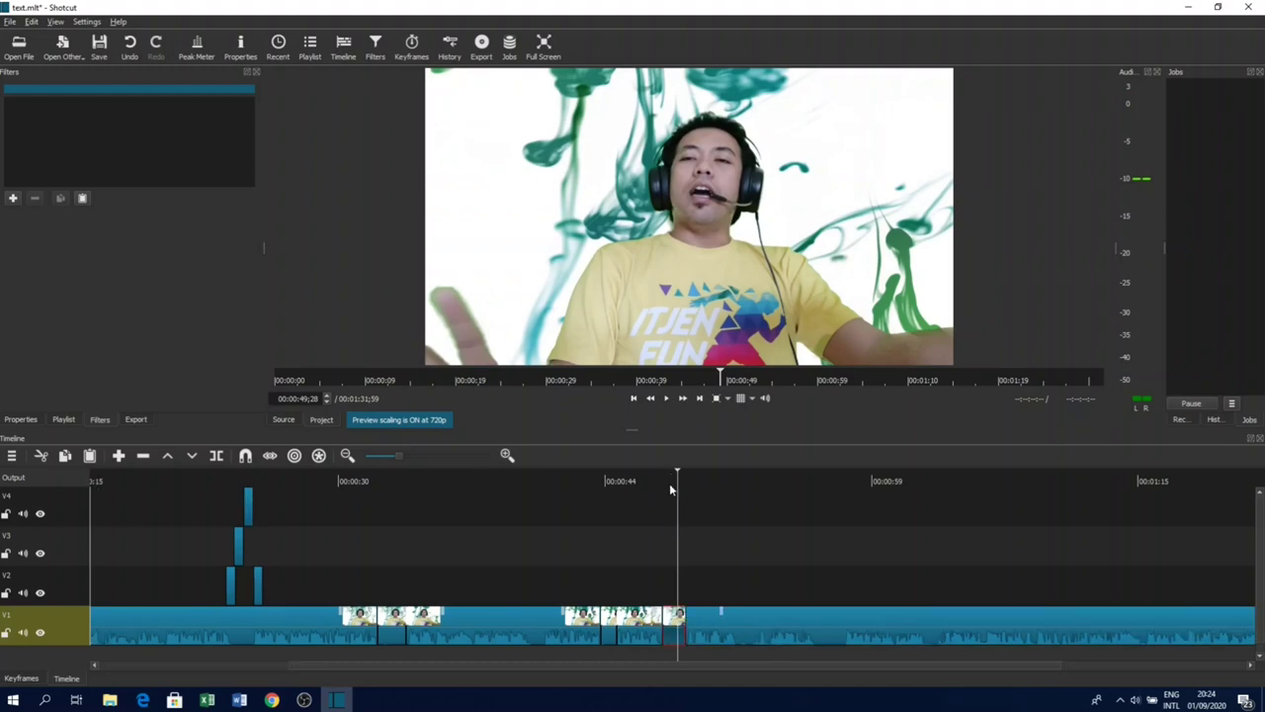
click(12, 199)
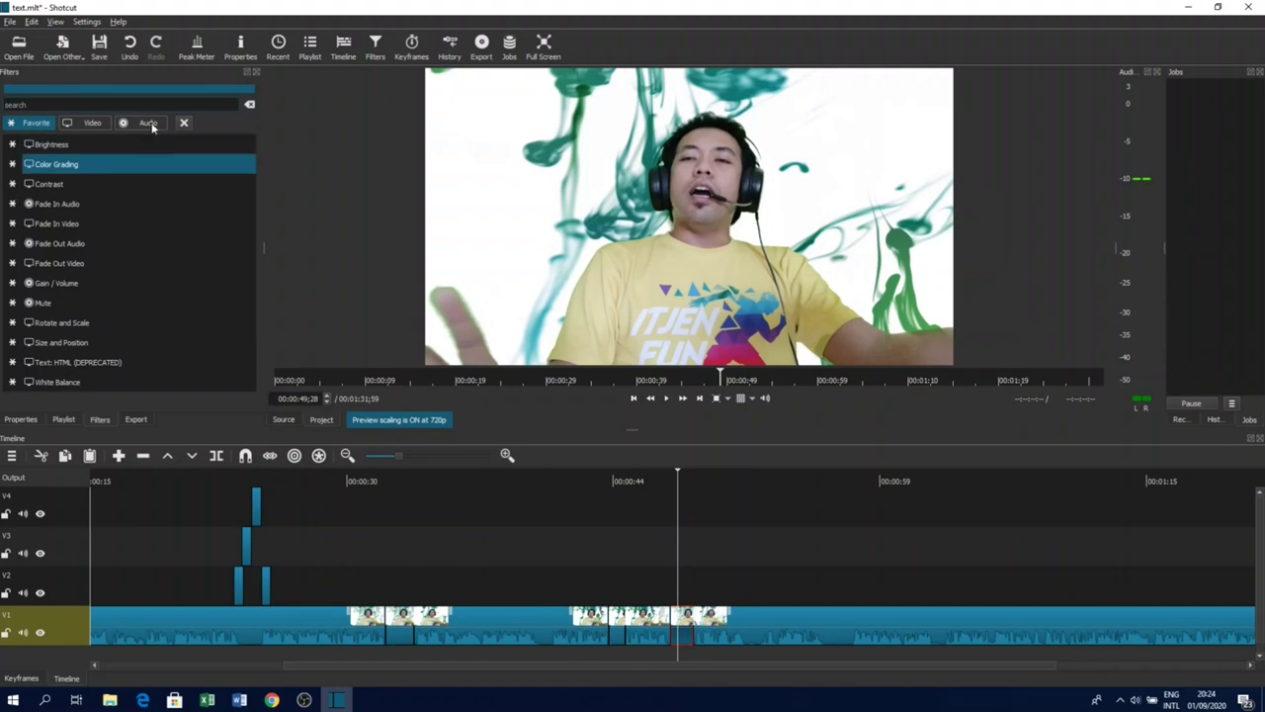
text(t)
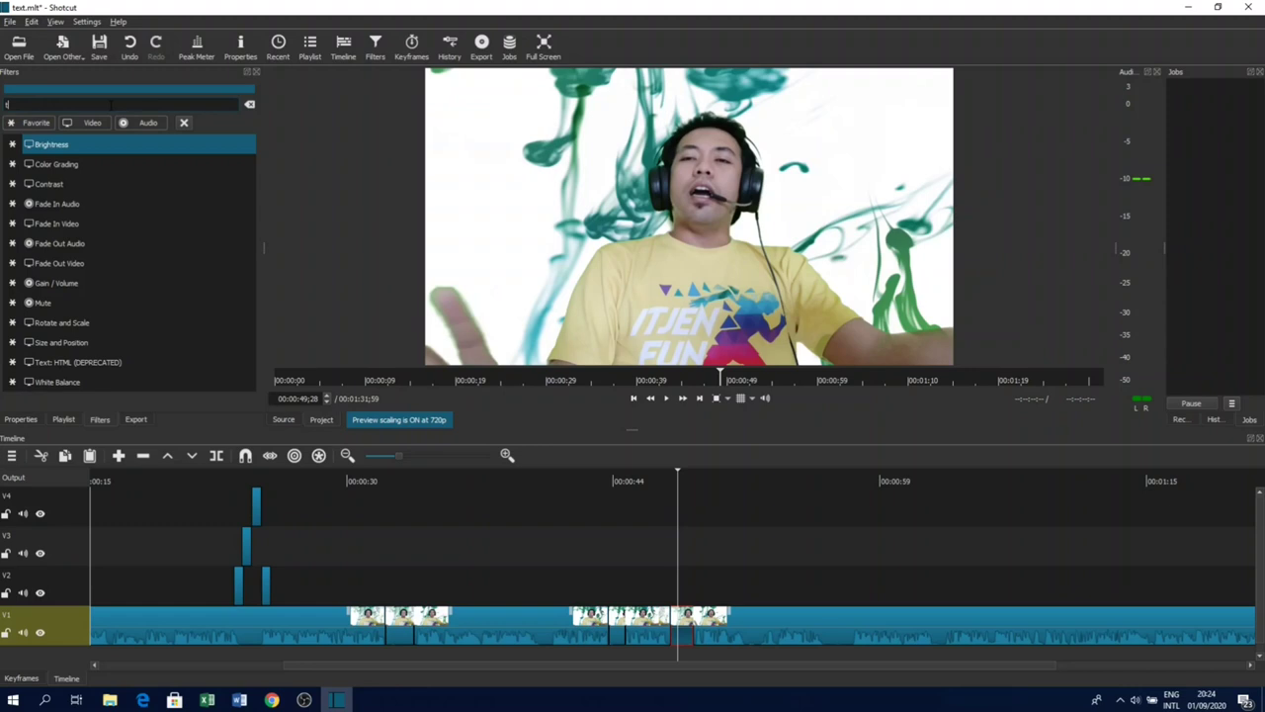
text(ext)
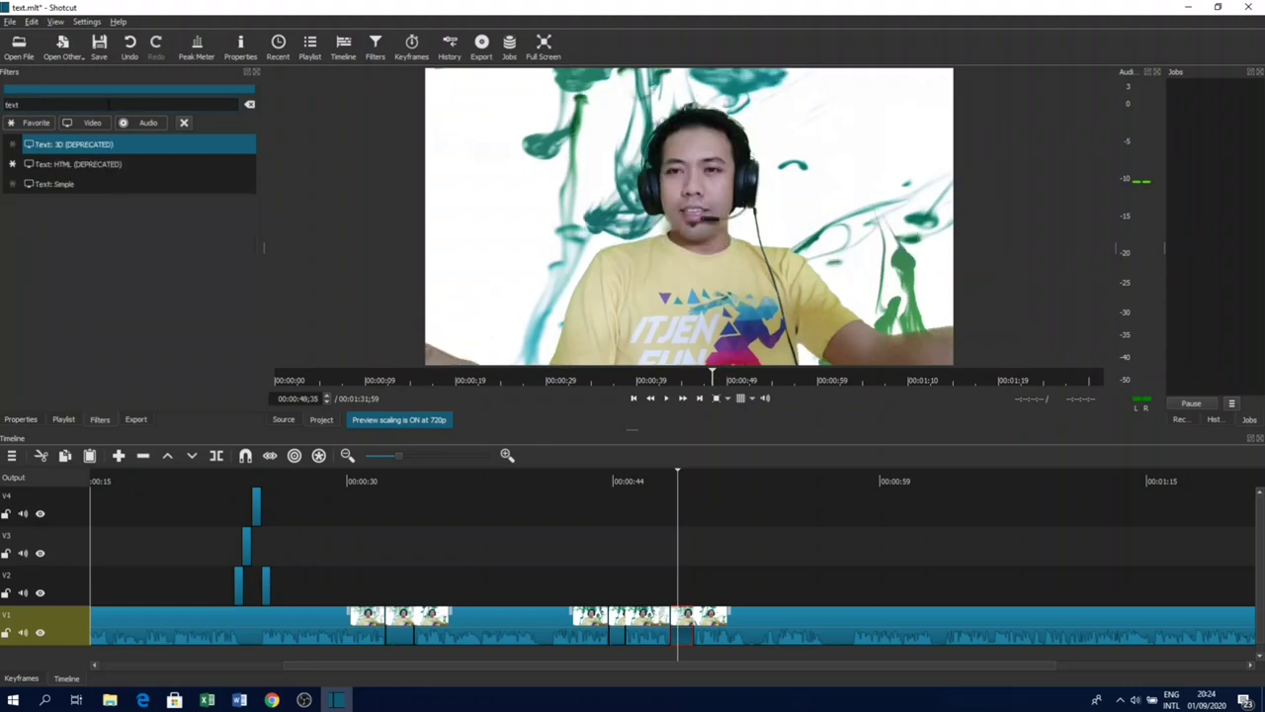
click(91, 165)
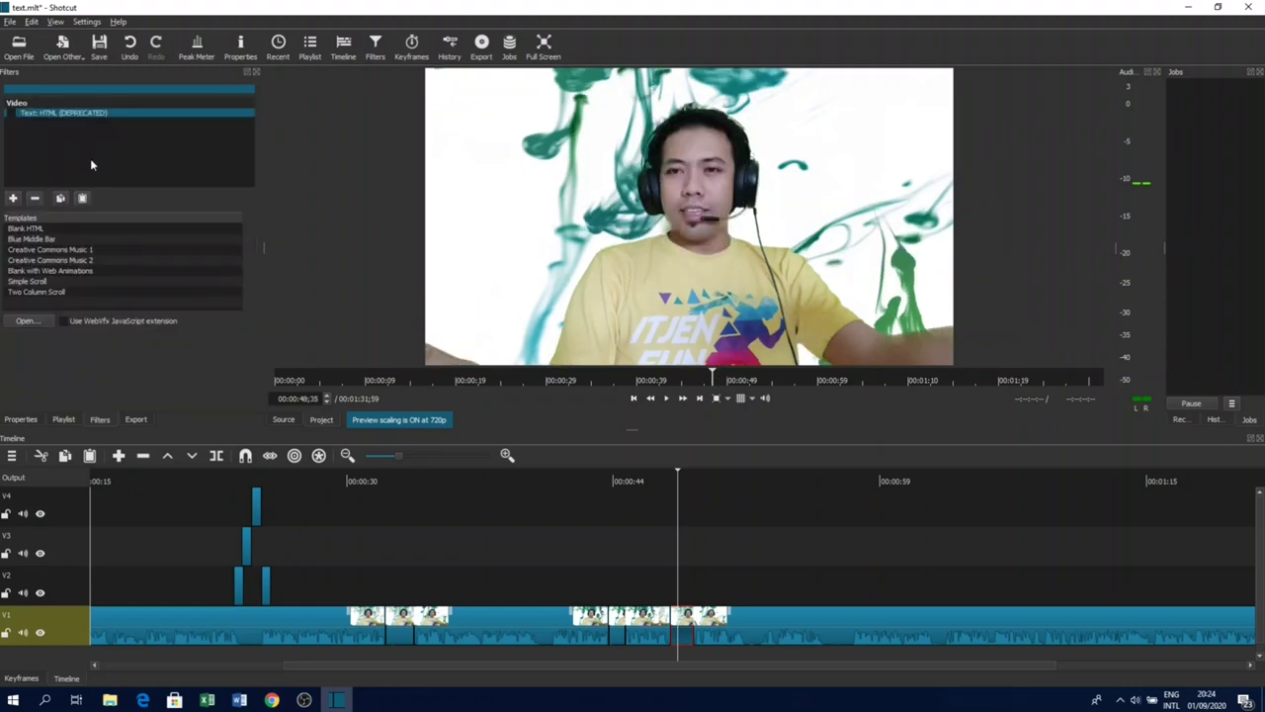
double_click(29, 282)
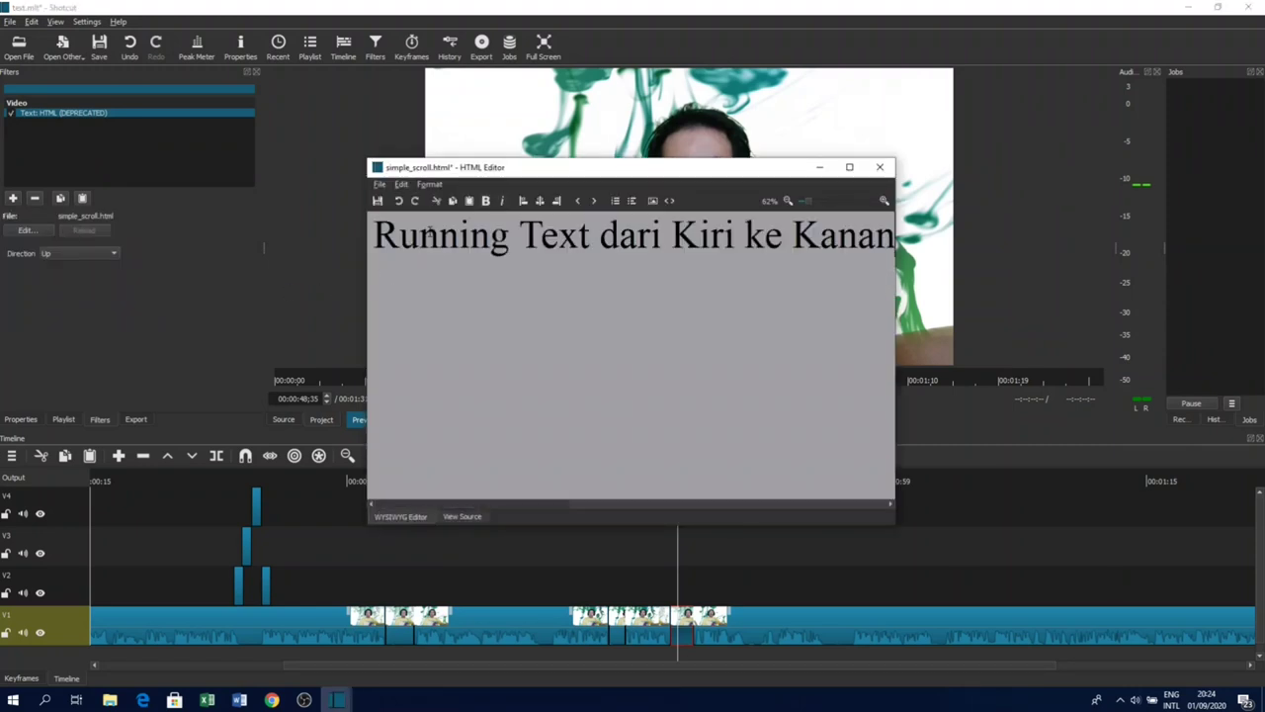
- Change the scroll text's ending to "dari Kanan ke Kiri", save it and close the HTML editor
double_click(722, 236)
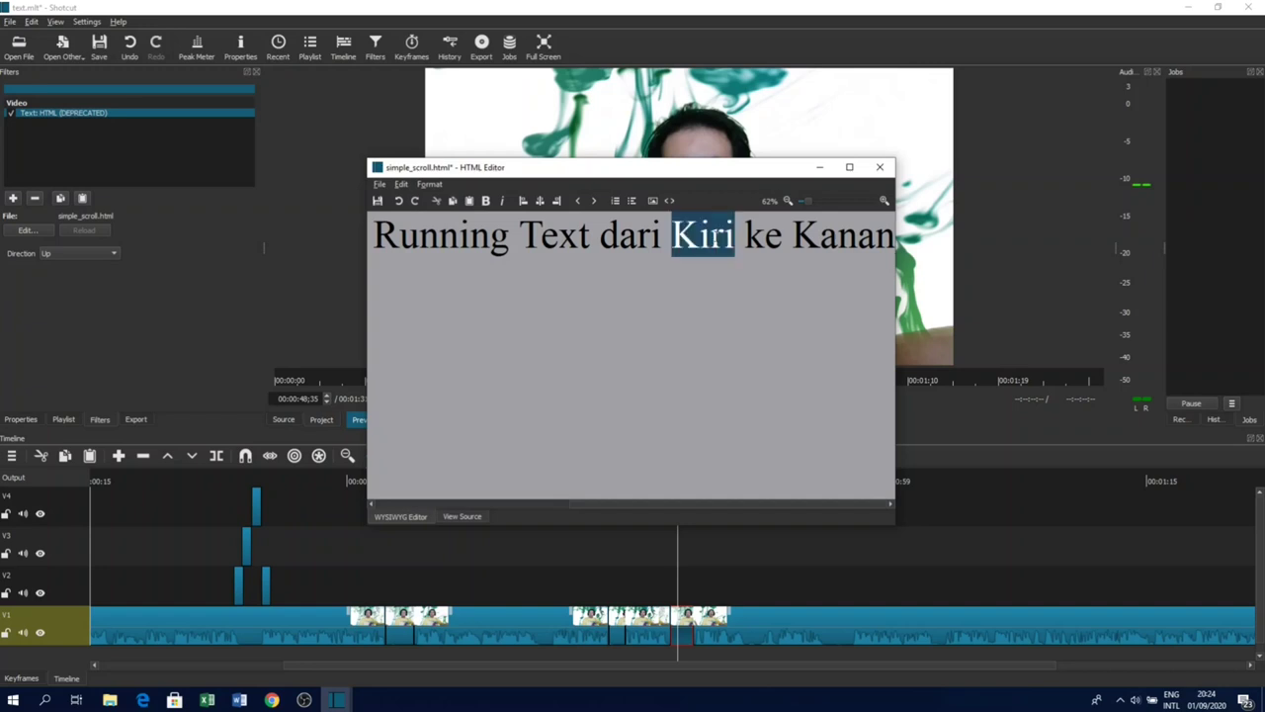
text(K)
text(n)
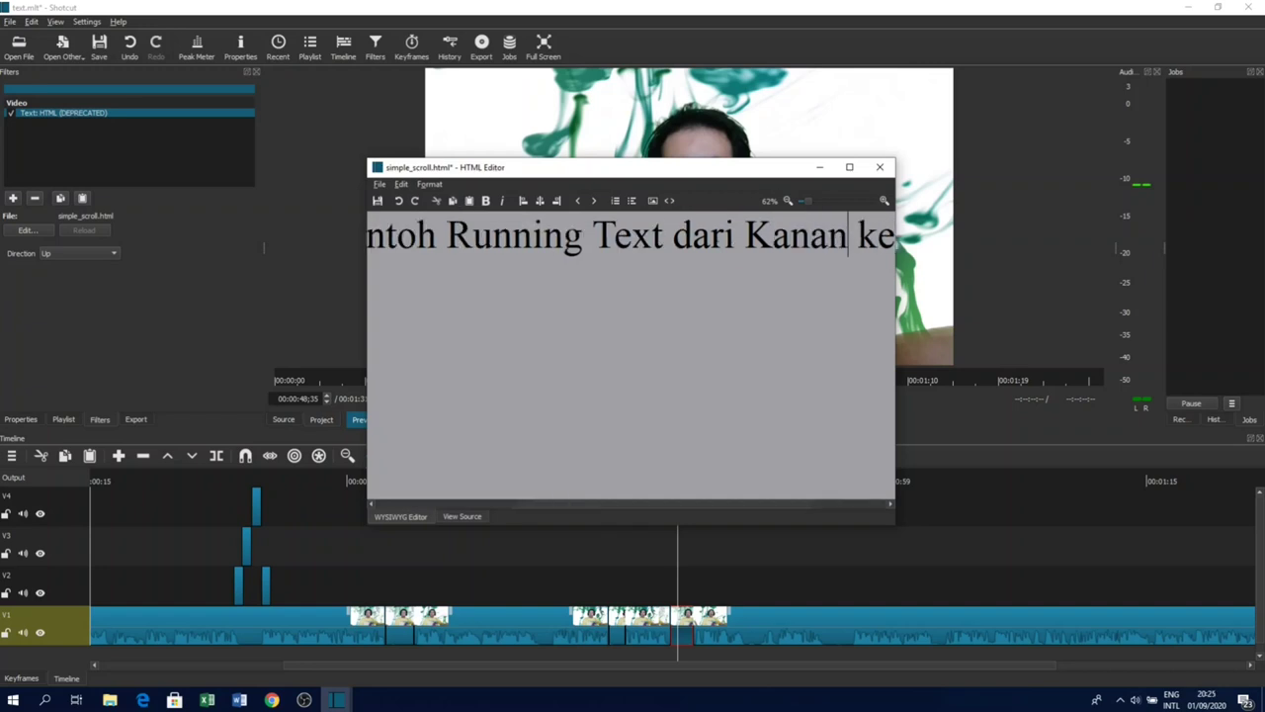
key(Right)
key(Right)
key(Right)
key(Right)
key(Right)
key(Right)
key(Right)
key(Right)
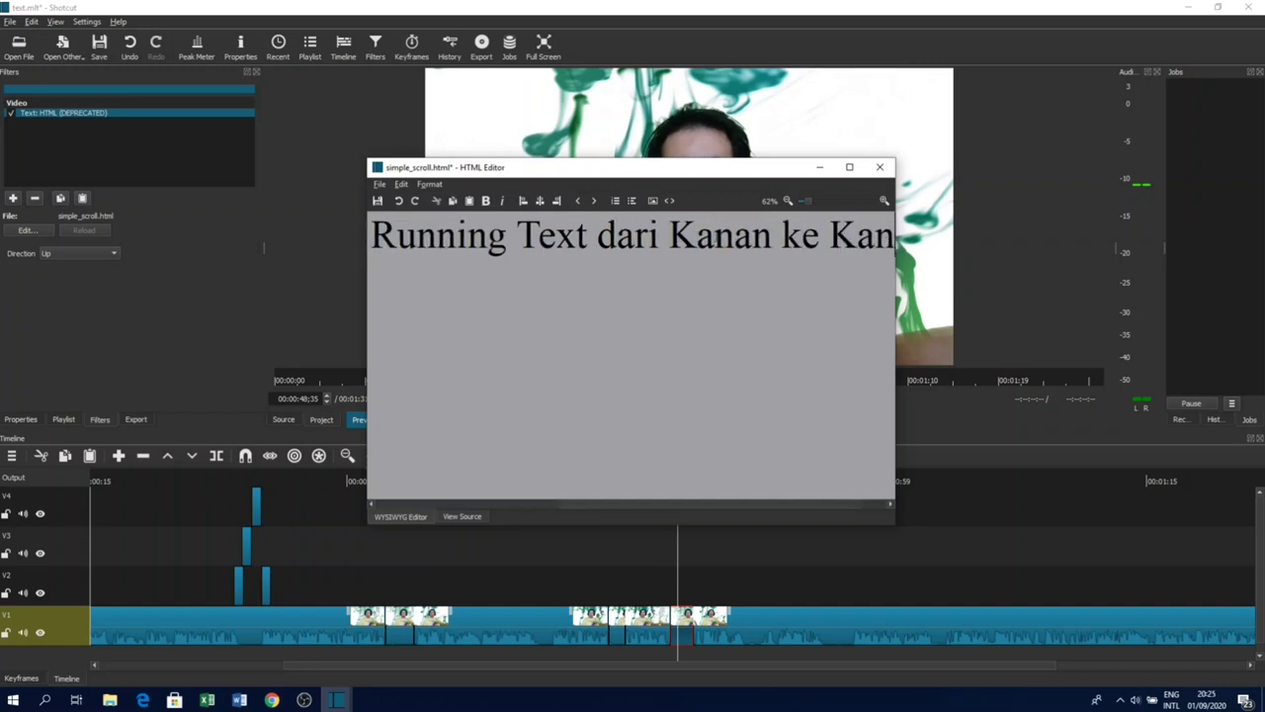
key(BackSpace)
key(BackSpace)
key(BackSpace)
key(BackSpace)
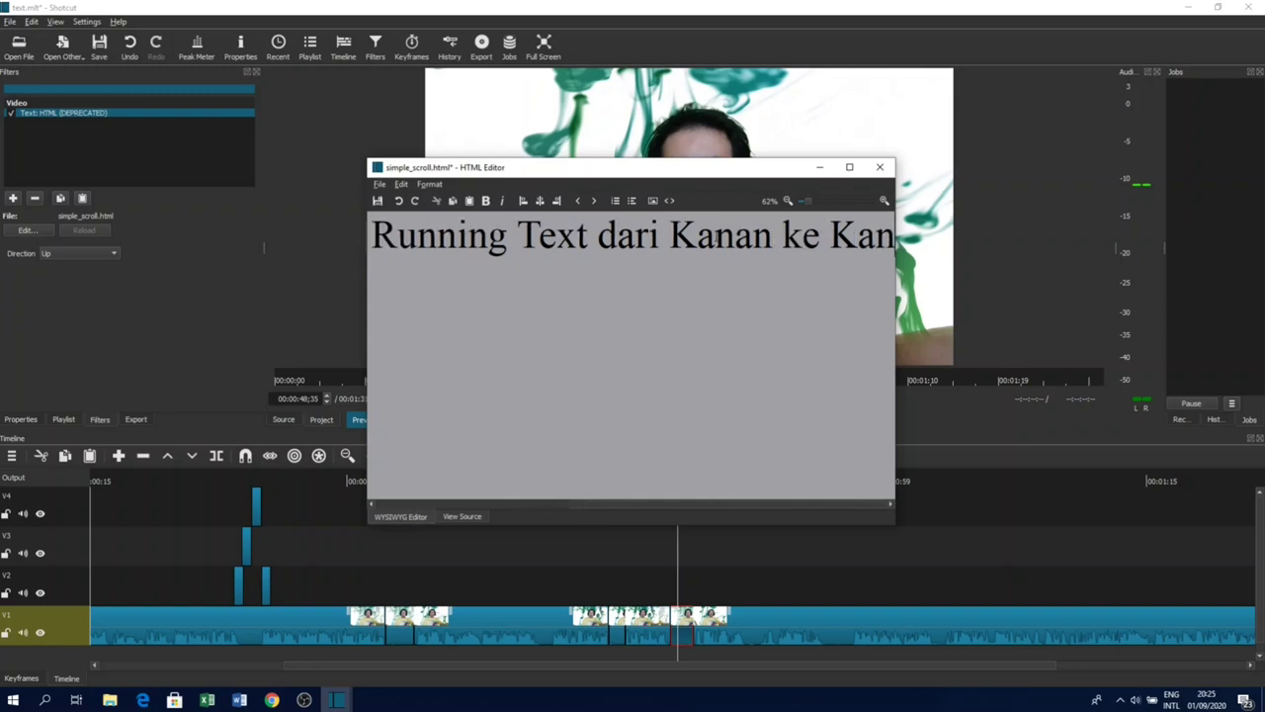
text(iri)
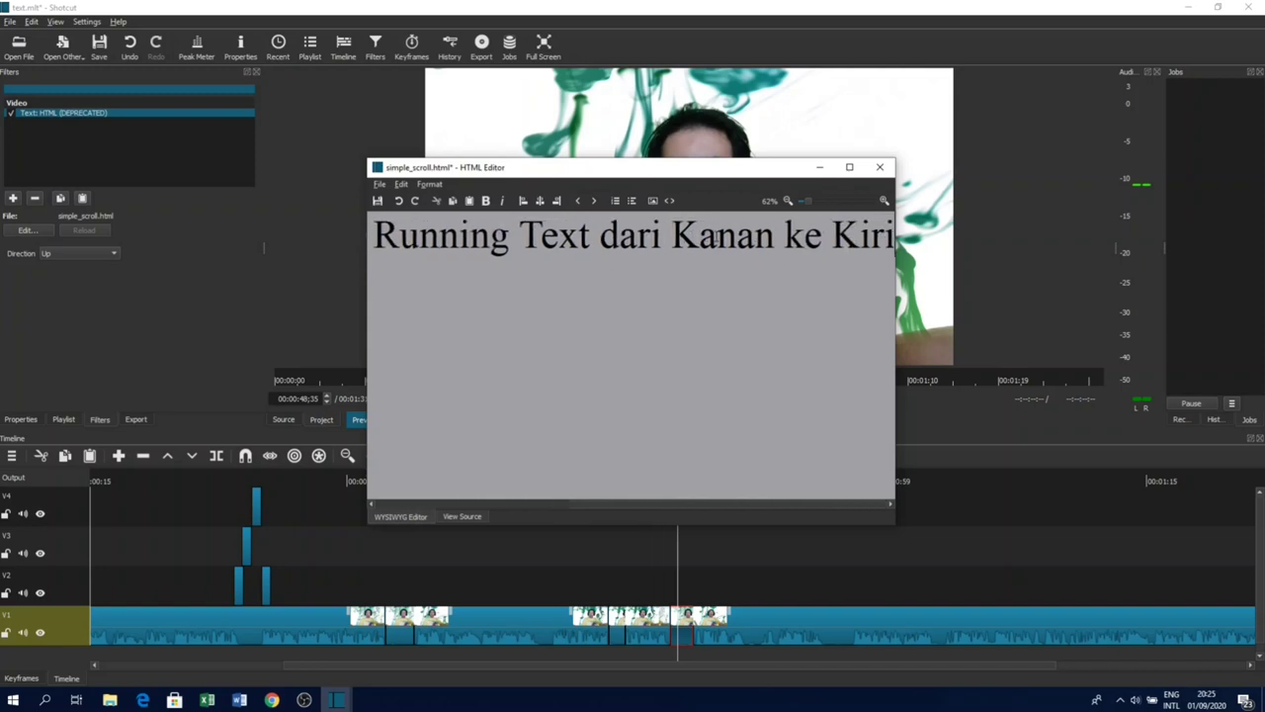
click(377, 201)
click(876, 169)
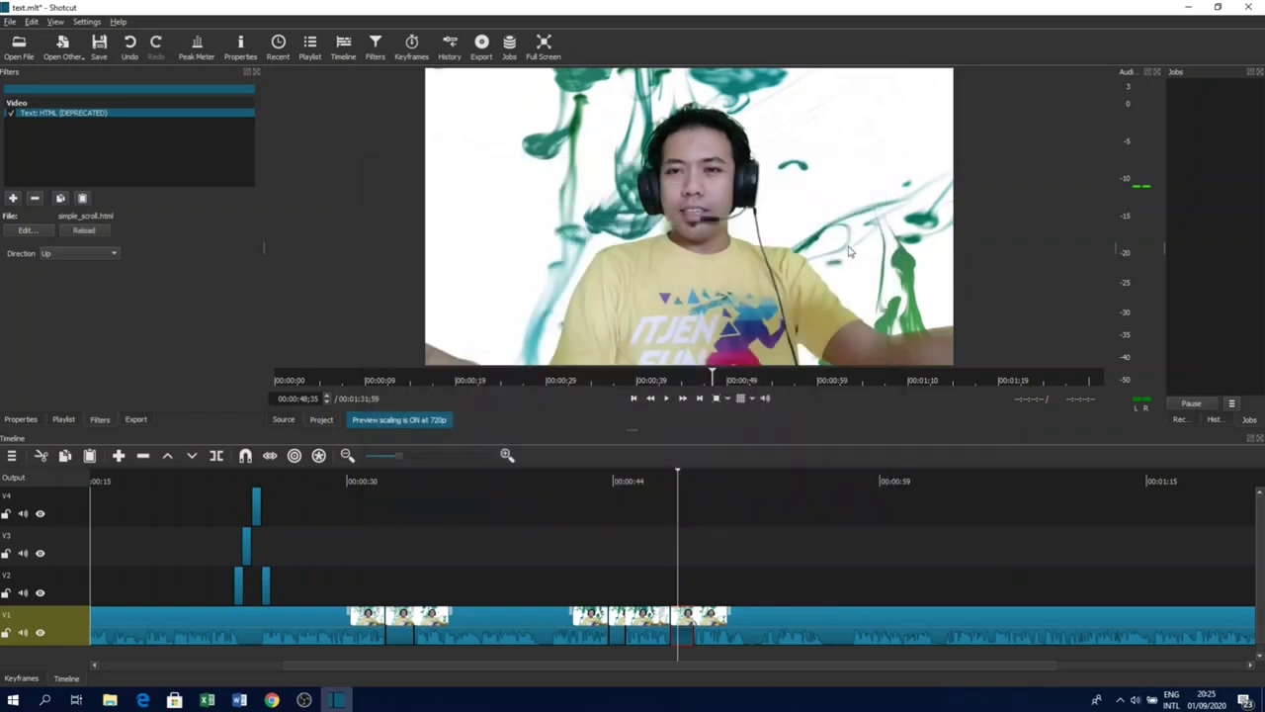
- Set the scroll direction of the running text in the section starting at 00:00:48;12 to Left
scroll(665, 491, up, 1)
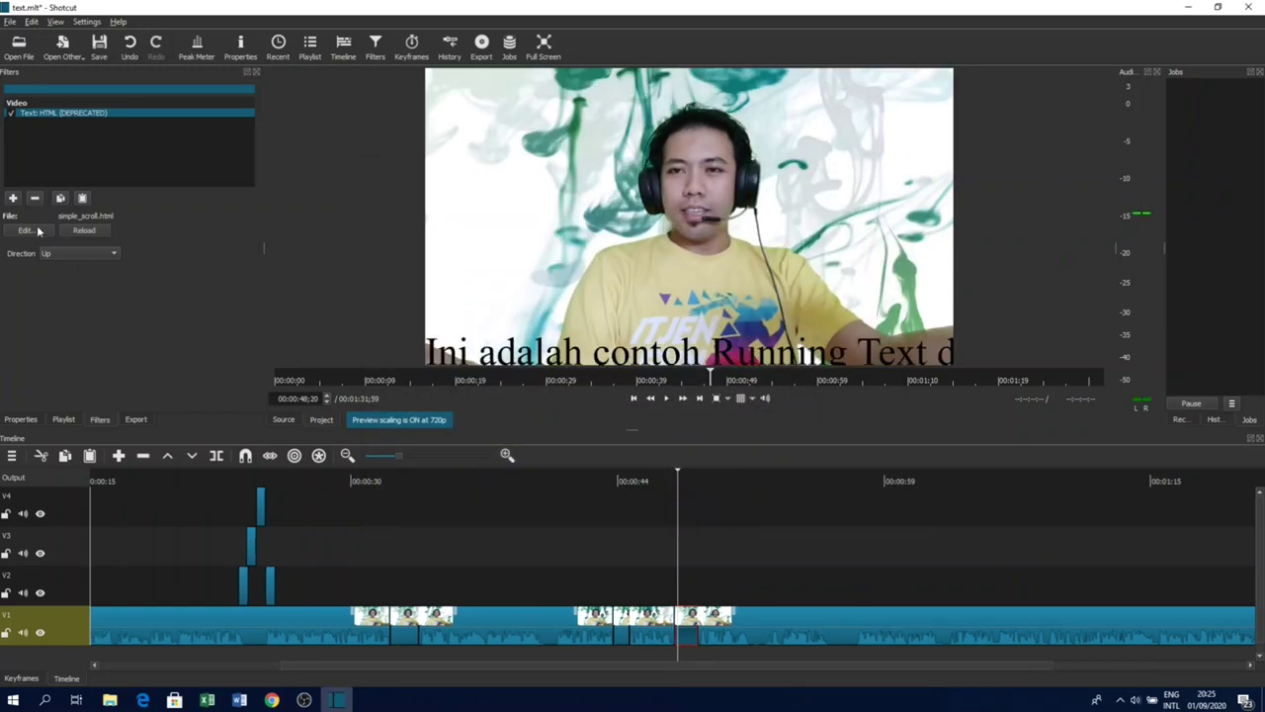
click(70, 255)
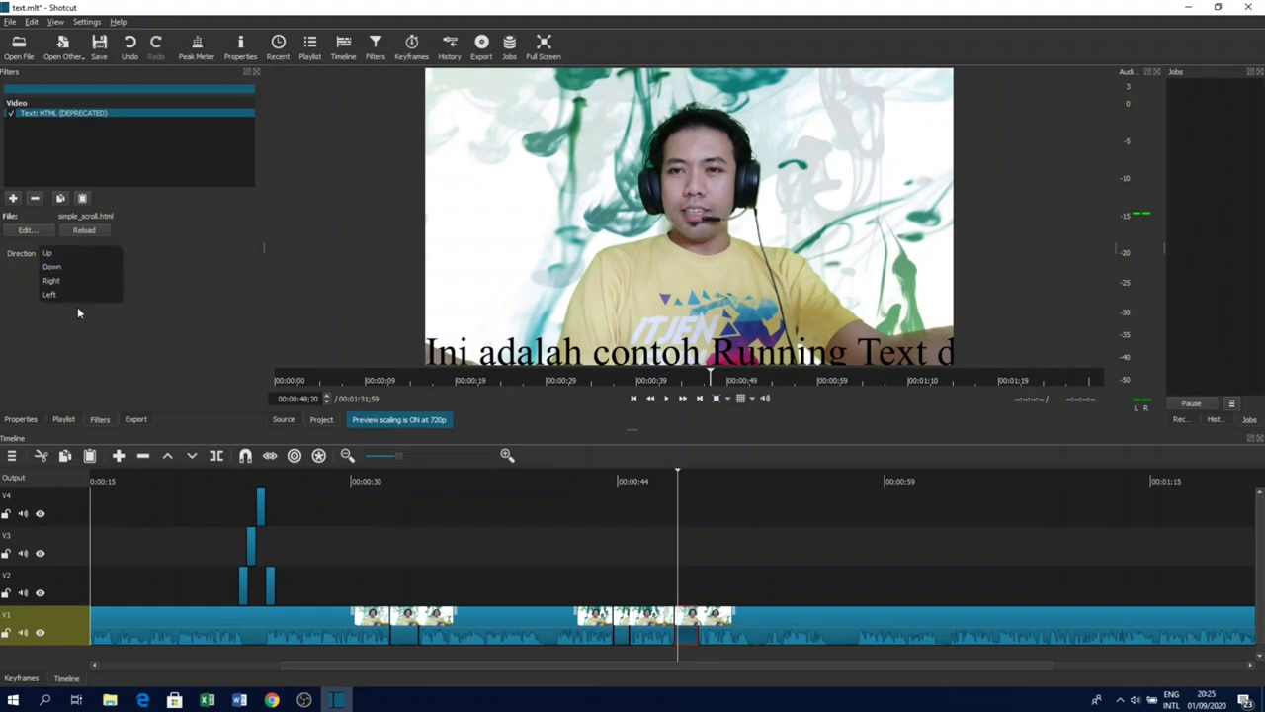
click(73, 296)
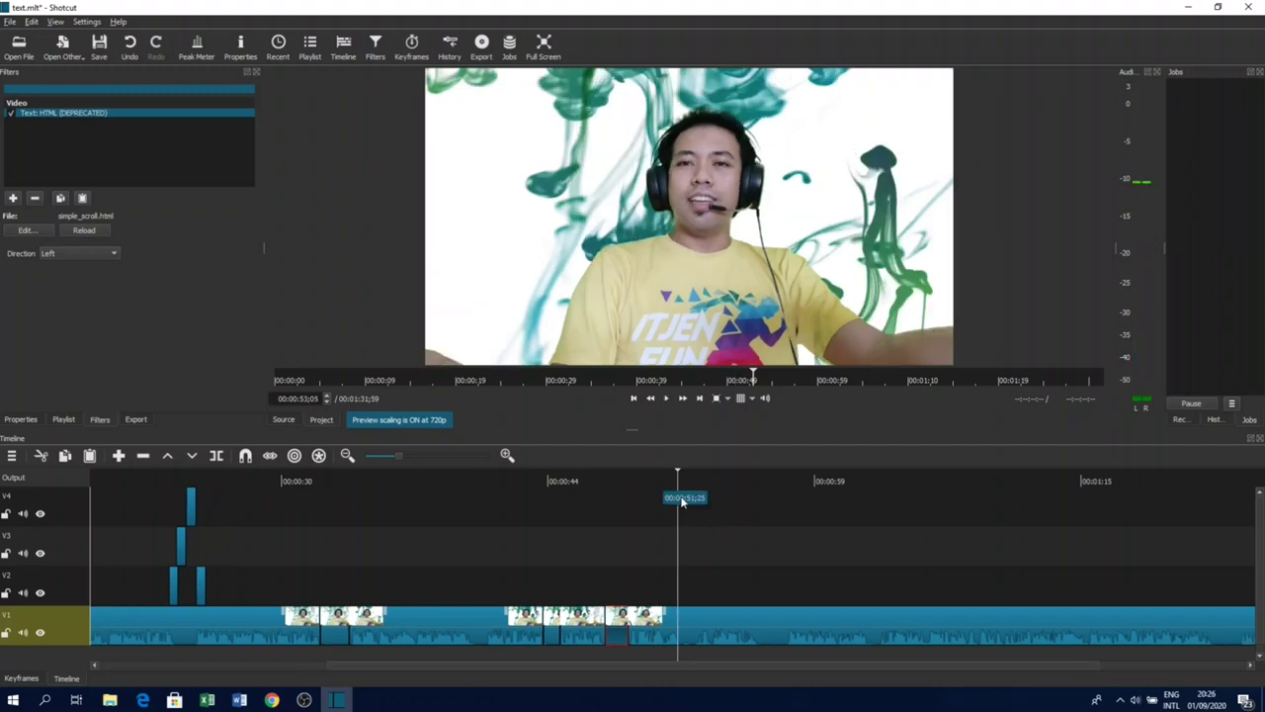
- Split the main video on V1 at 00:00:52;15 and again at 00:00:53;30
key(space)
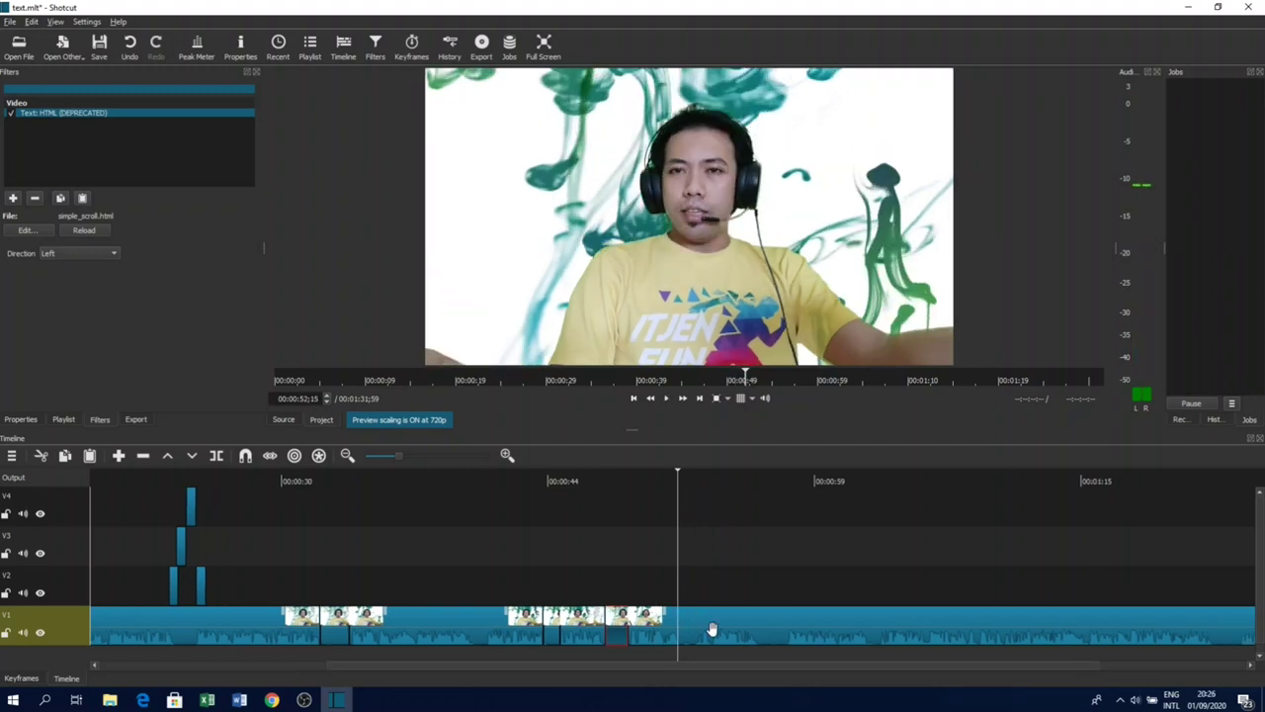
click(712, 632)
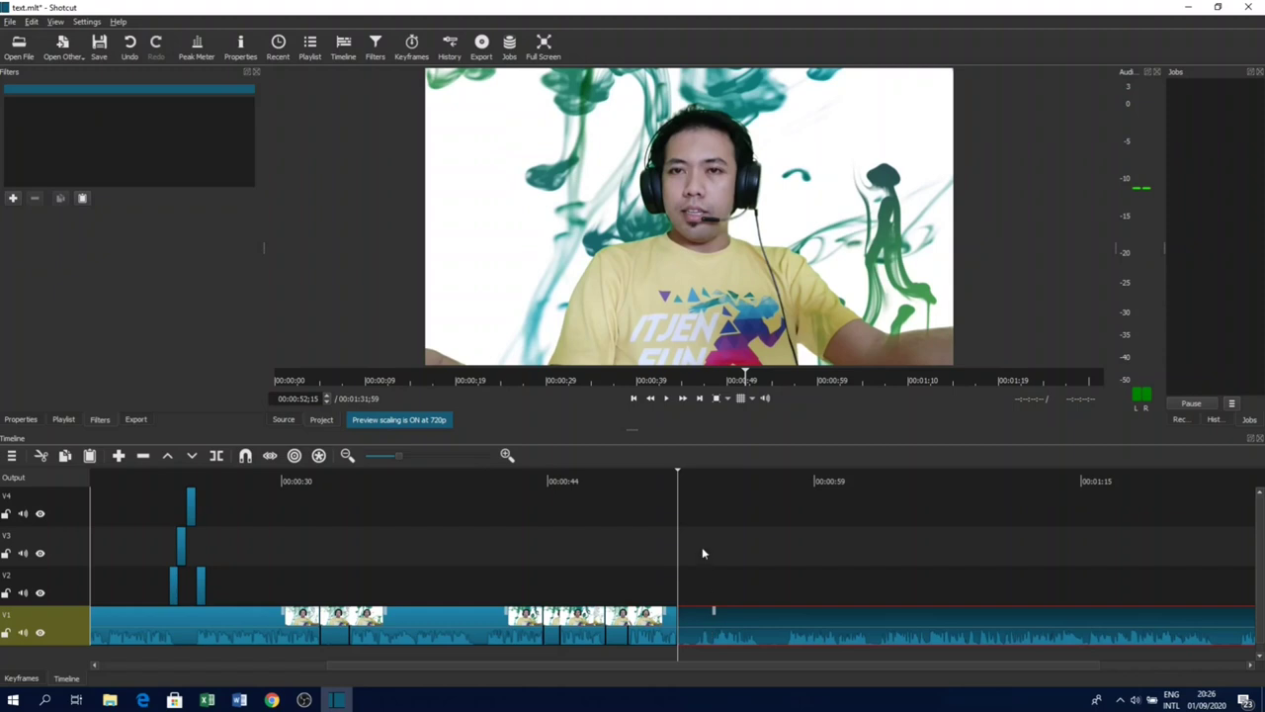
scroll(706, 495, right, 1)
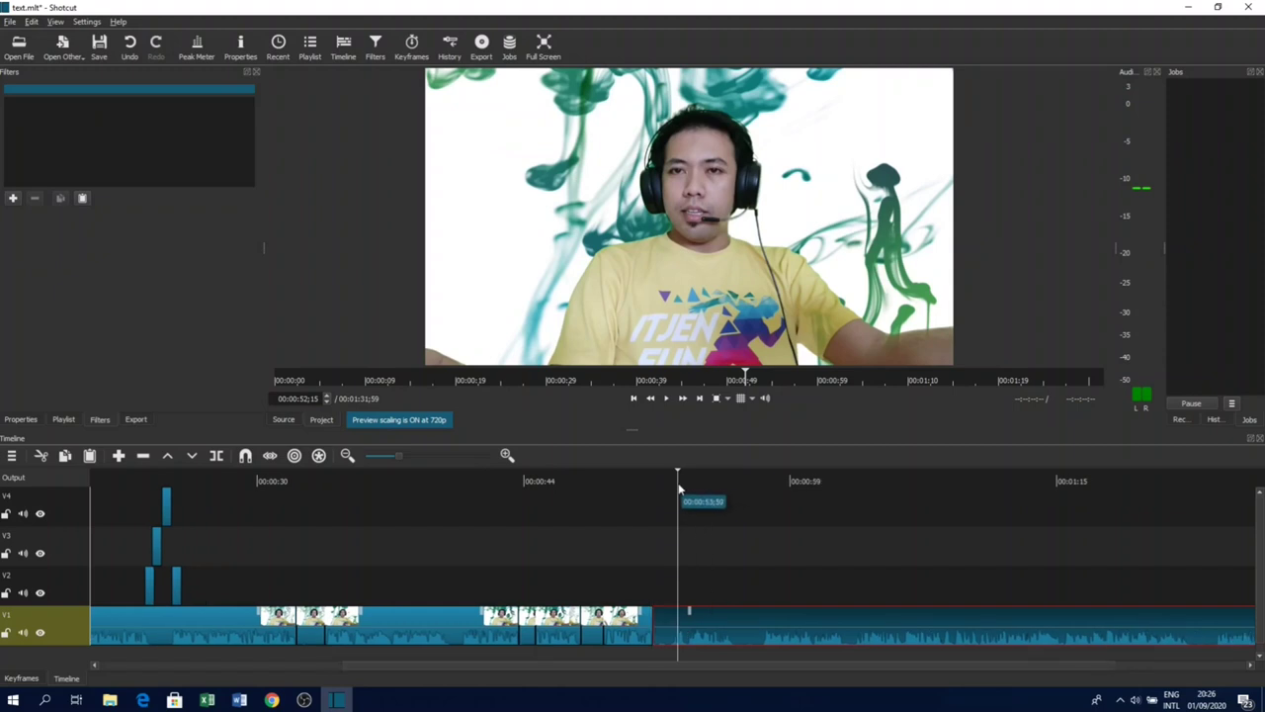
click(677, 487)
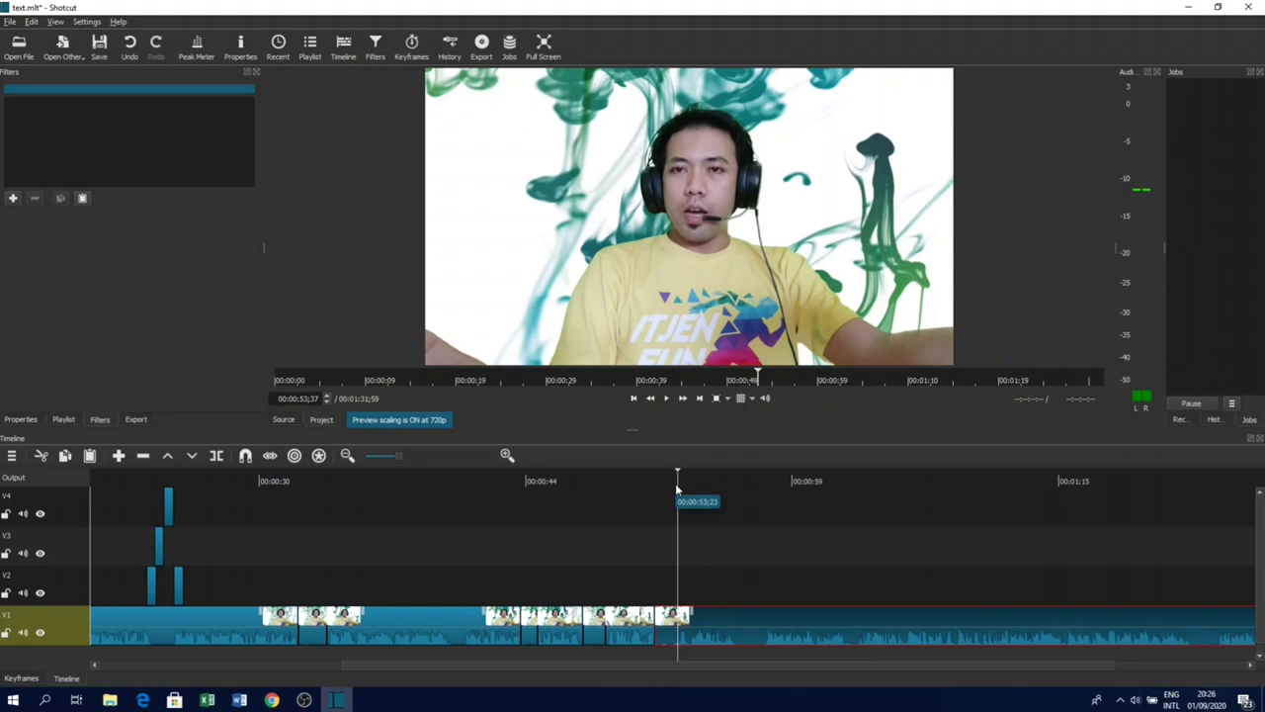
key(s)
- Add a Text: HTML filter with the Simple Scroll template to the selected V1 section at 00:00:53;30 and set its direction to Down
click(15, 201)
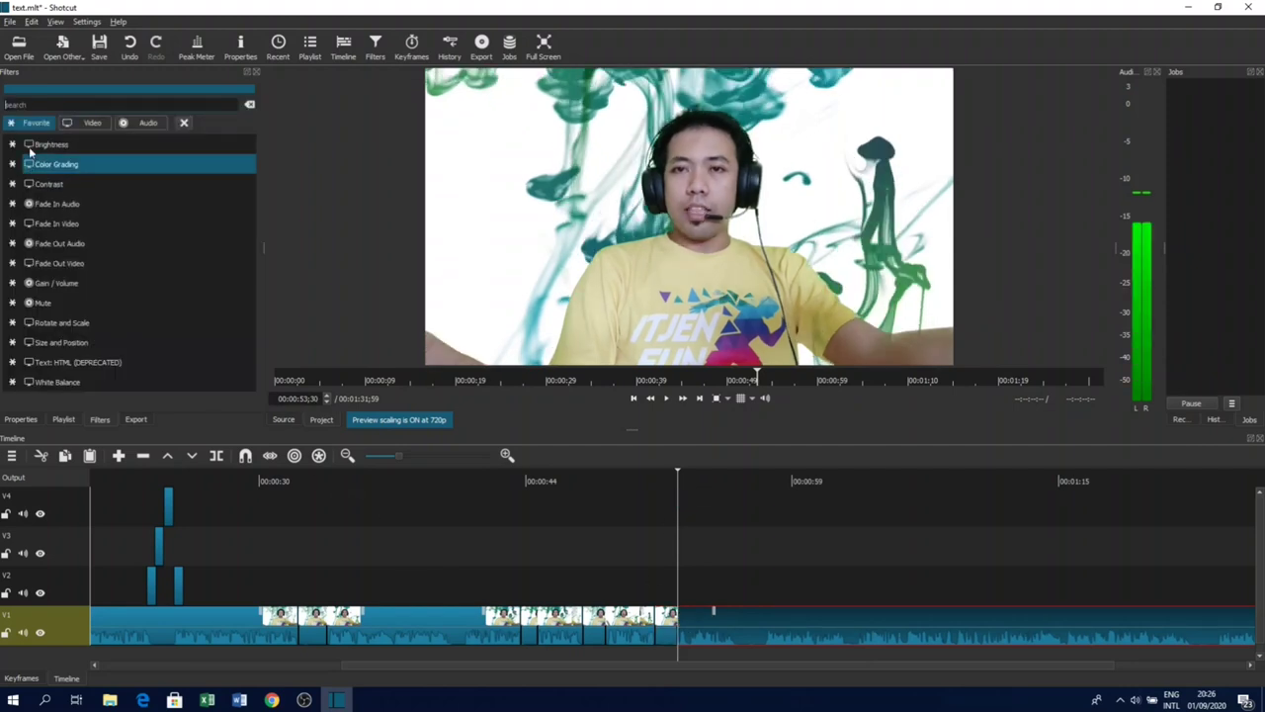
text(t)
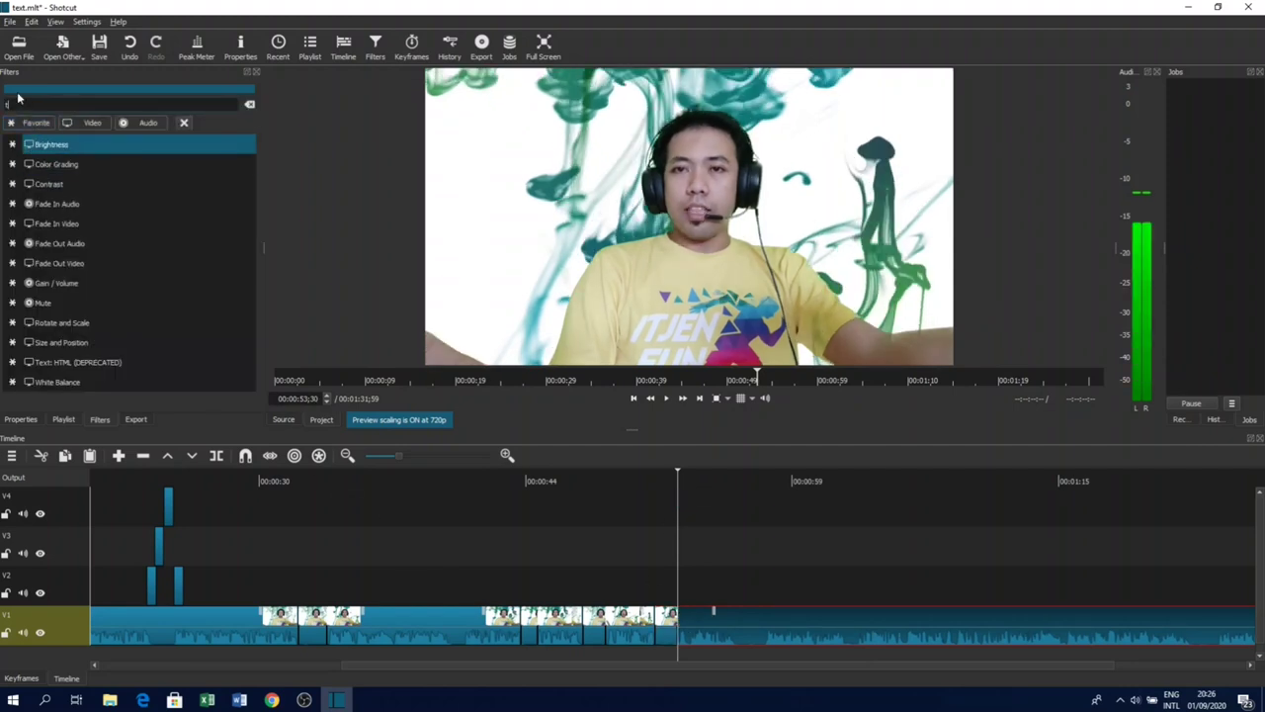
text(ext)
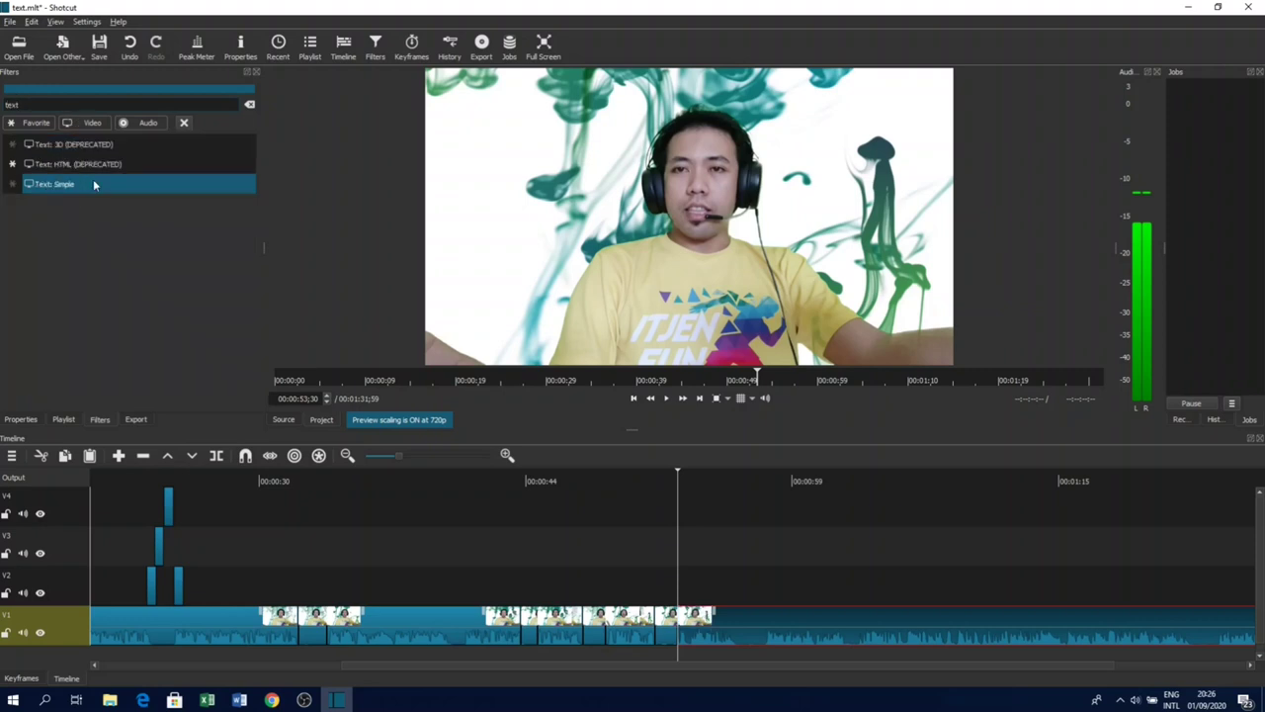
click(89, 166)
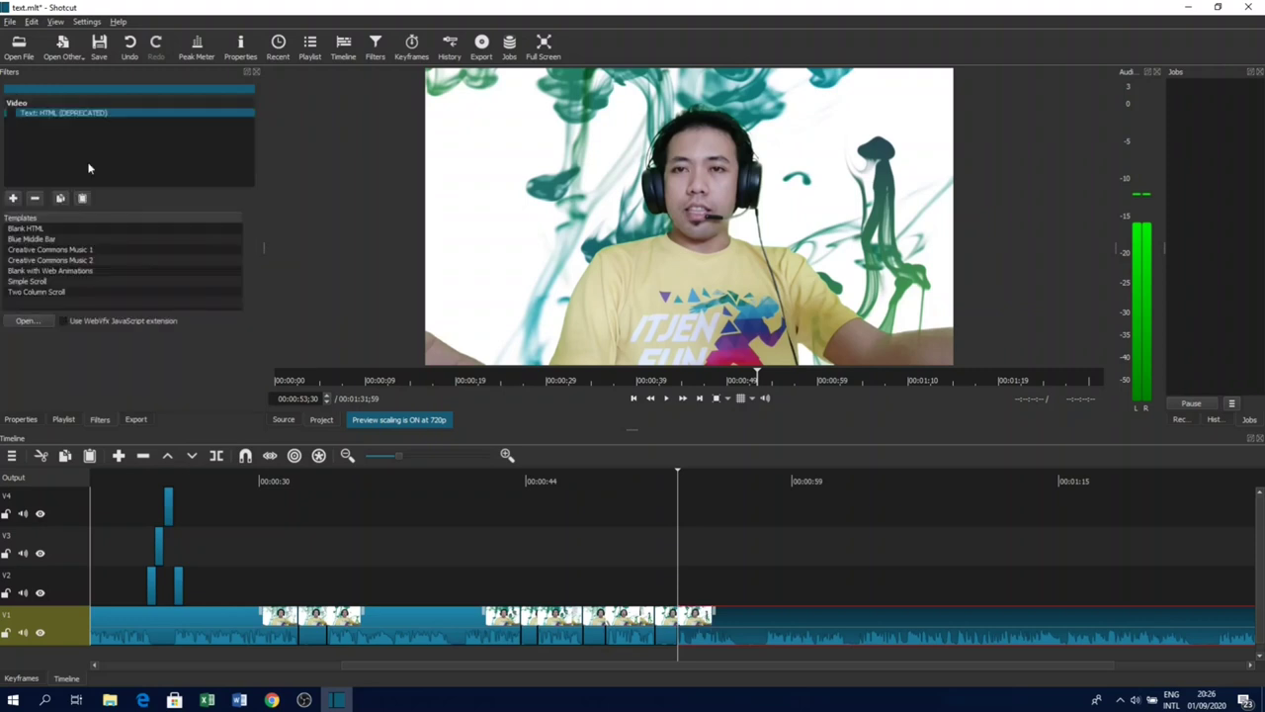
double_click(41, 283)
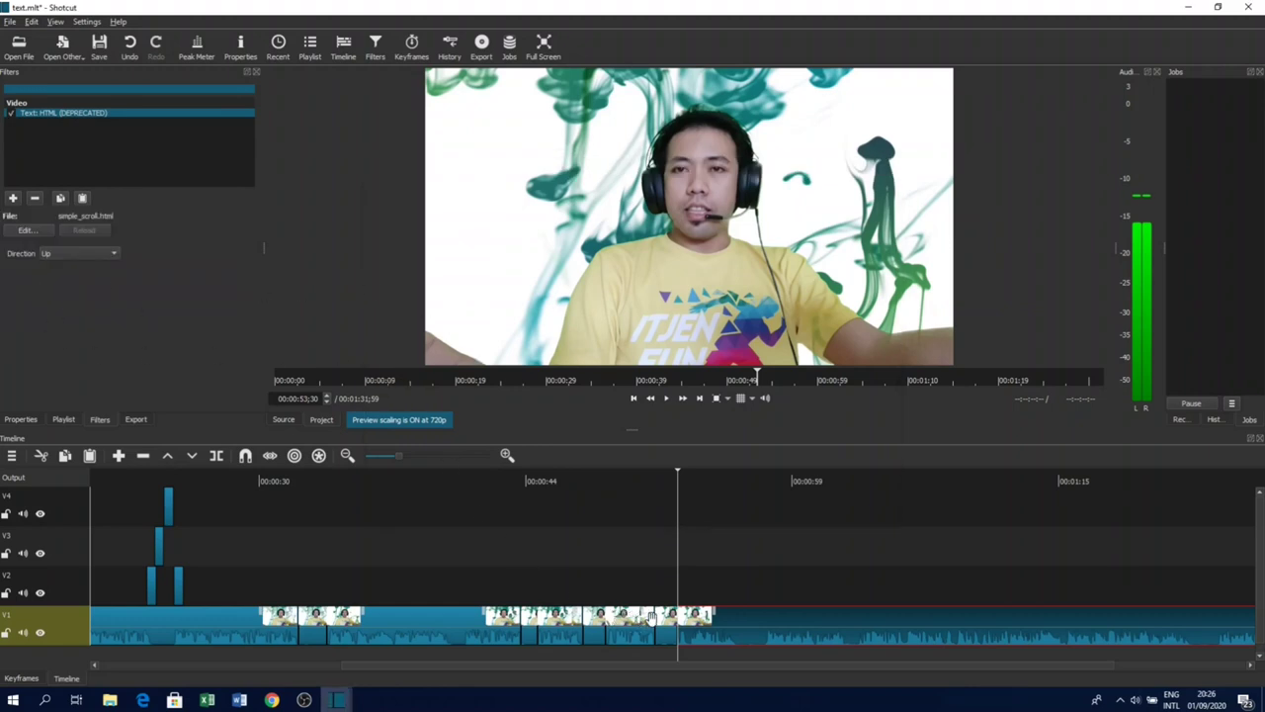
click(78, 255)
click(79, 266)
- Change the scroll text's ending to "dari Atas ke Bawah", save it and close the HTML editor
click(21, 230)
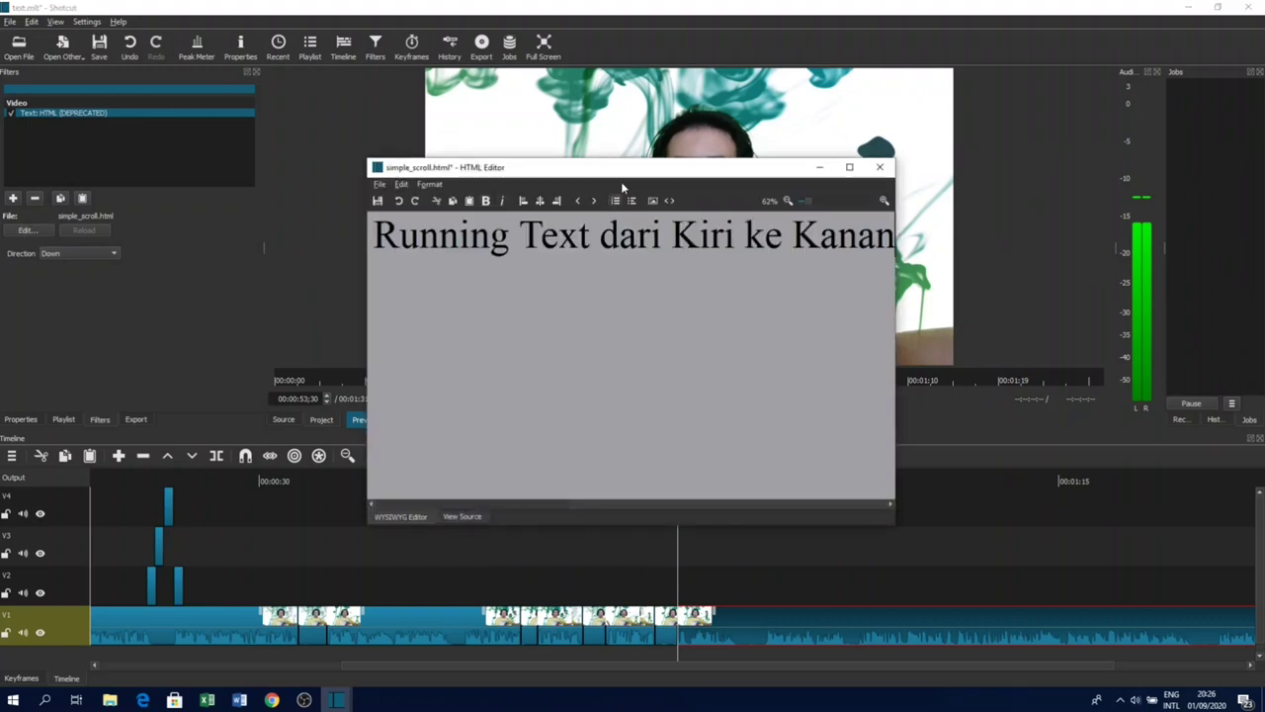
double_click(702, 238)
text(Atas)
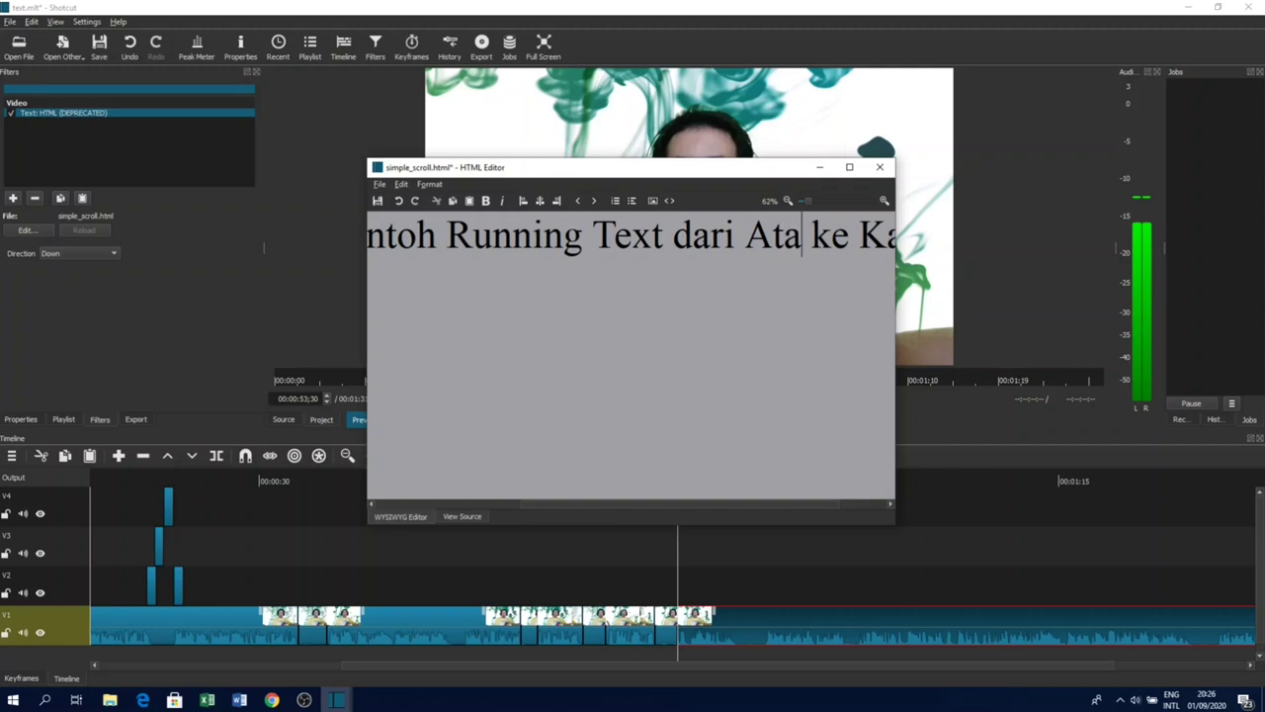
key(Right)
key(Right)
key(Right)
key(Right)
key(Delete)
key(Delete)
key(Delete)
key(Delete)
key(Delete)
text(Bawag)
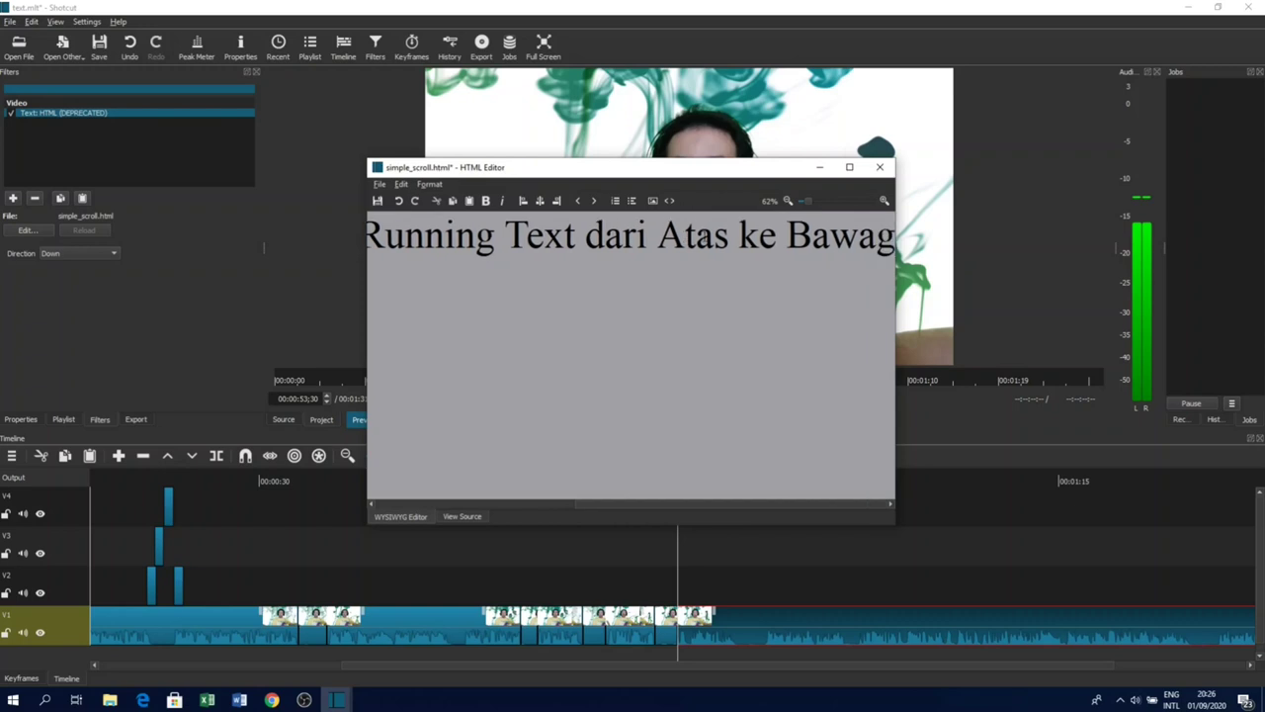
key(BackSpace)
text(h)
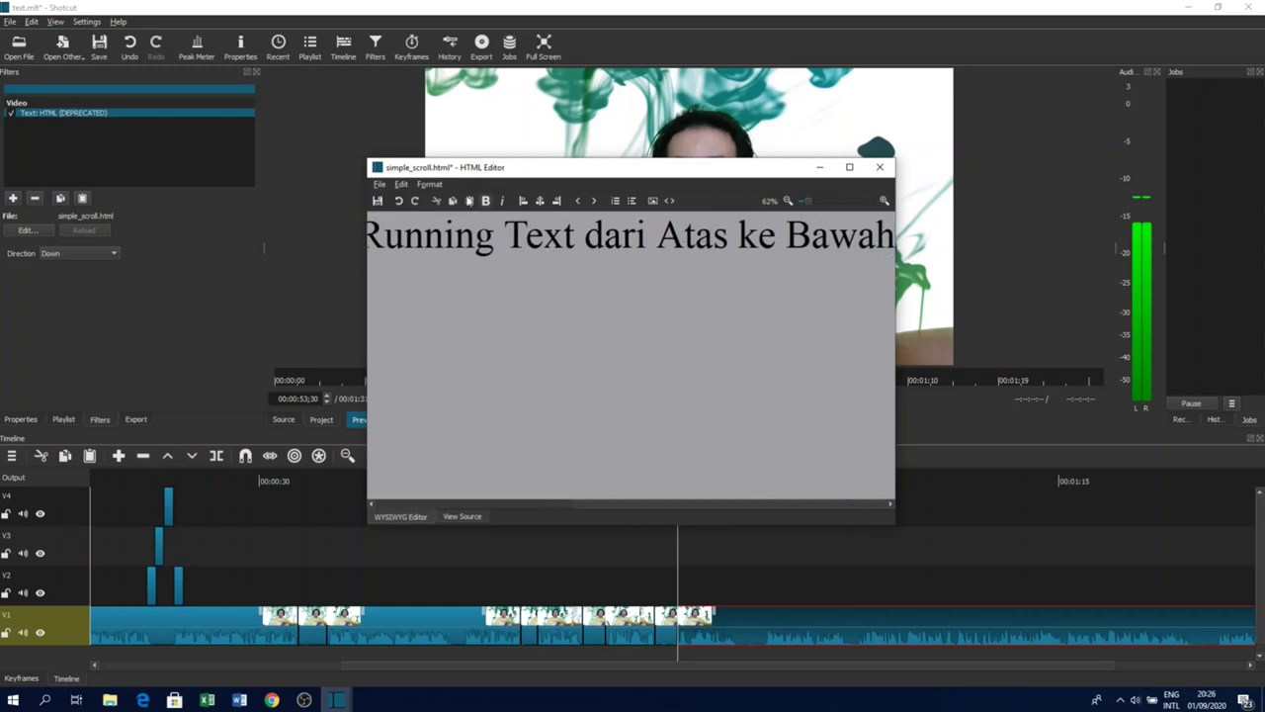
click(377, 200)
click(880, 166)
- Split the main video on V1 at 00:00:56;57 and again at about 00:00:58;13
scroll(642, 494, left, 1)
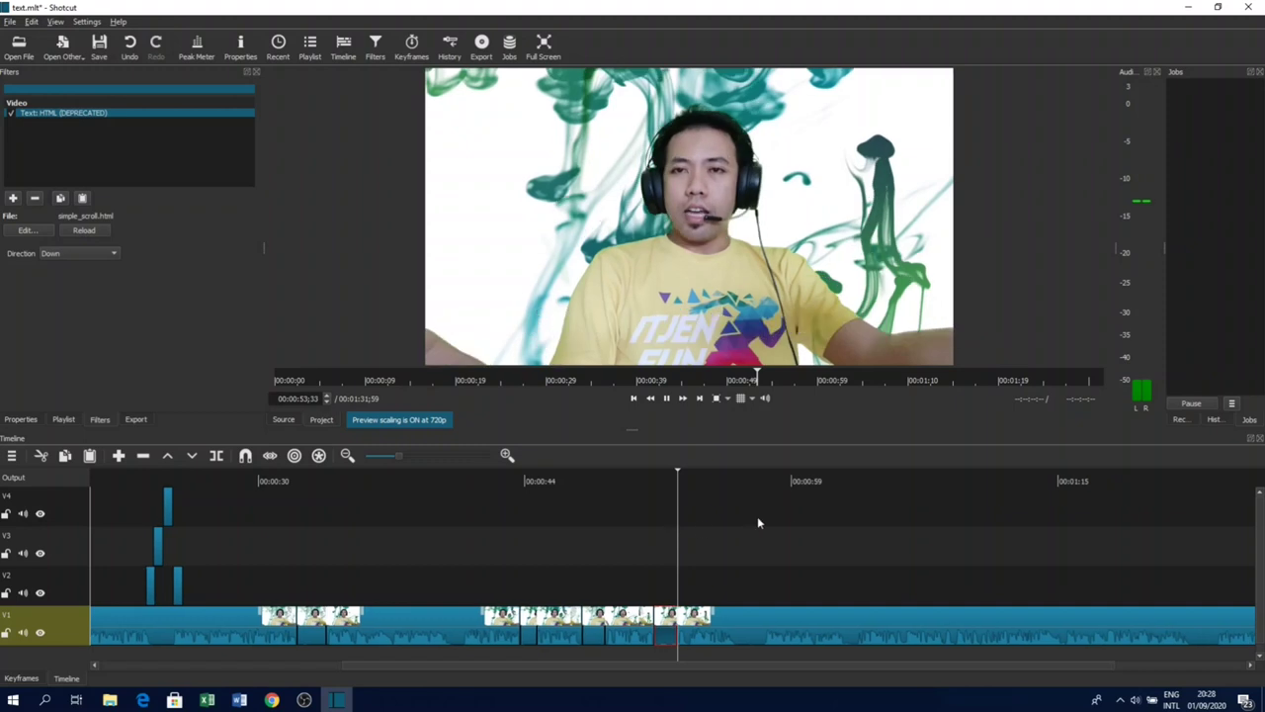
key(space)
scroll(740, 480, right, 1)
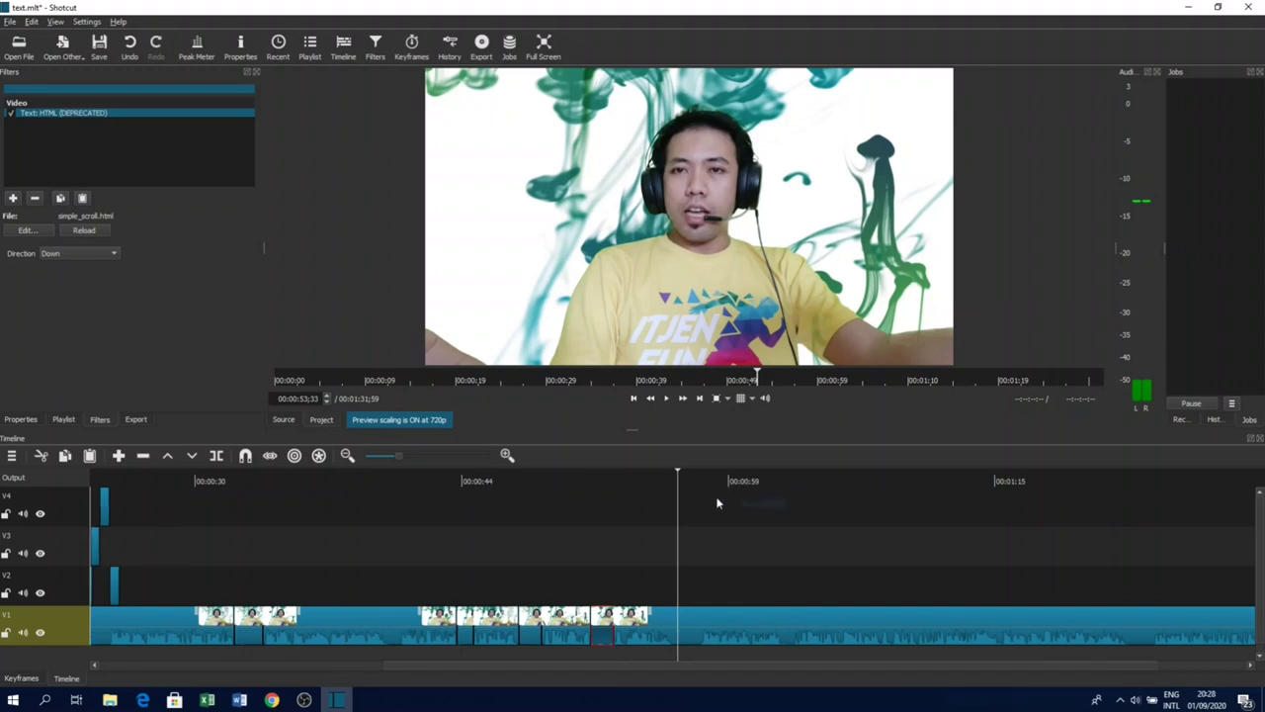
scroll(671, 480, left, 2)
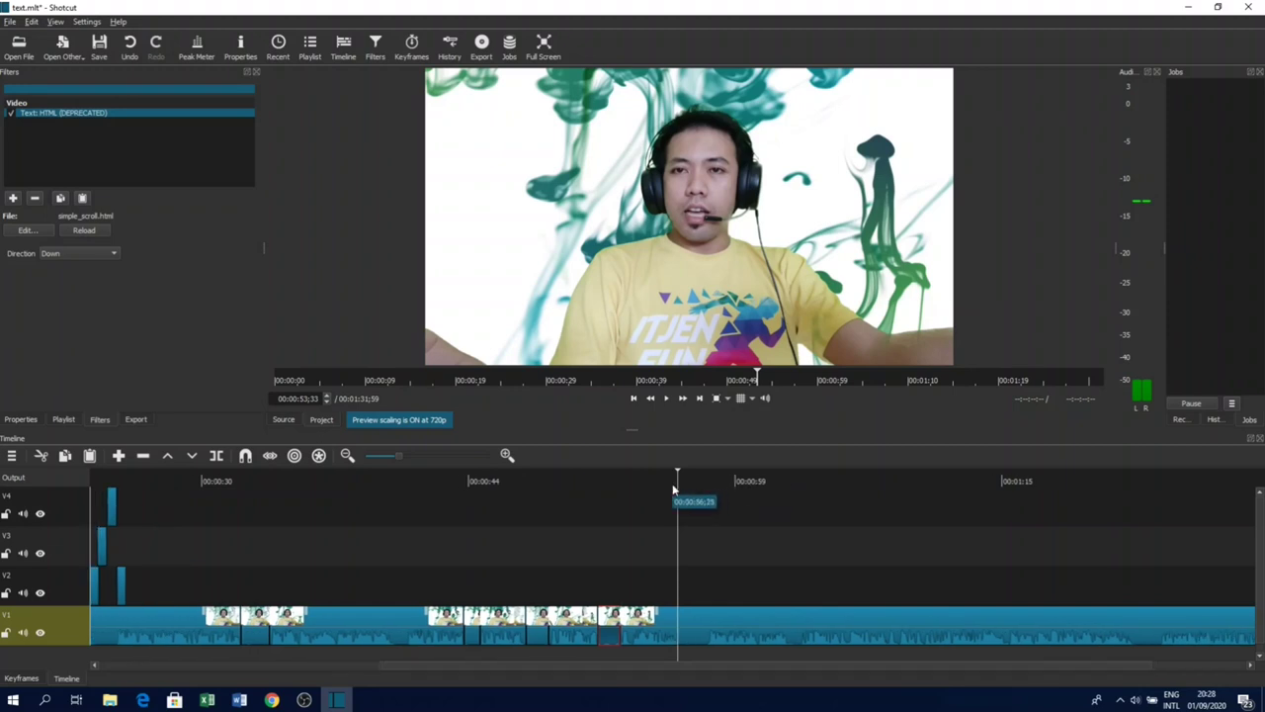
scroll(690, 501, right, 1)
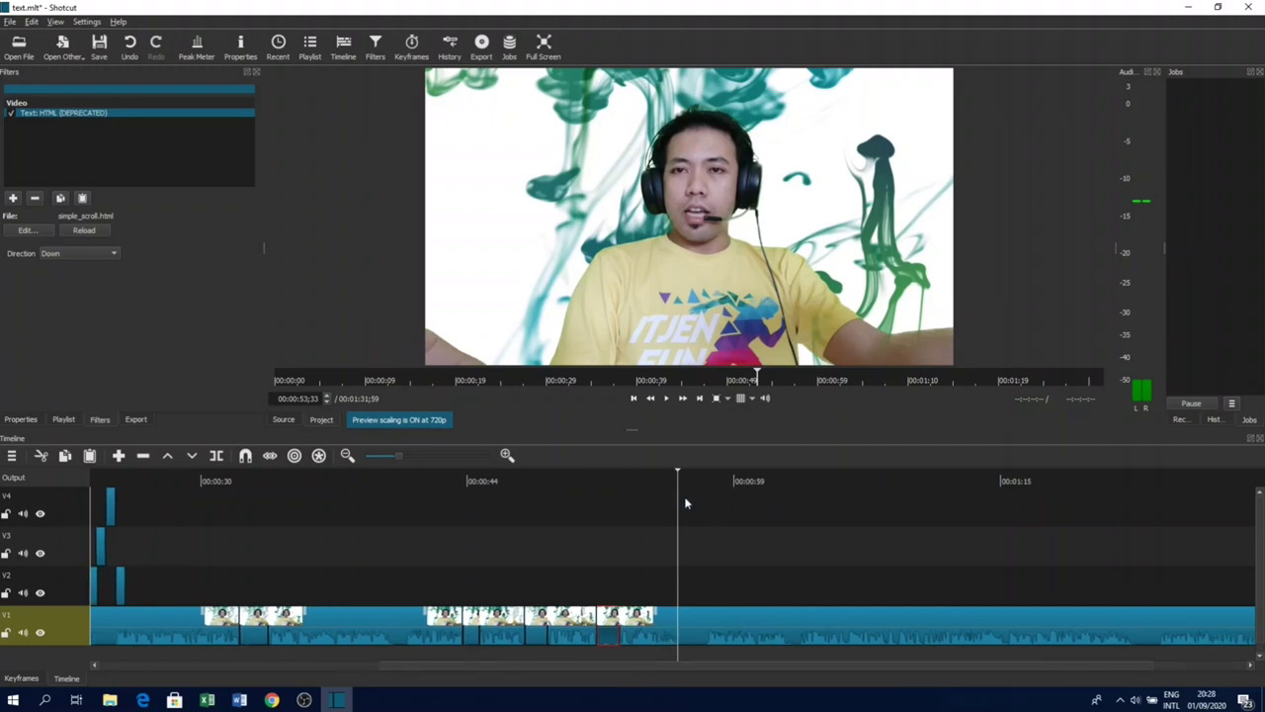
click(767, 640)
scroll(763, 632, left, 5)
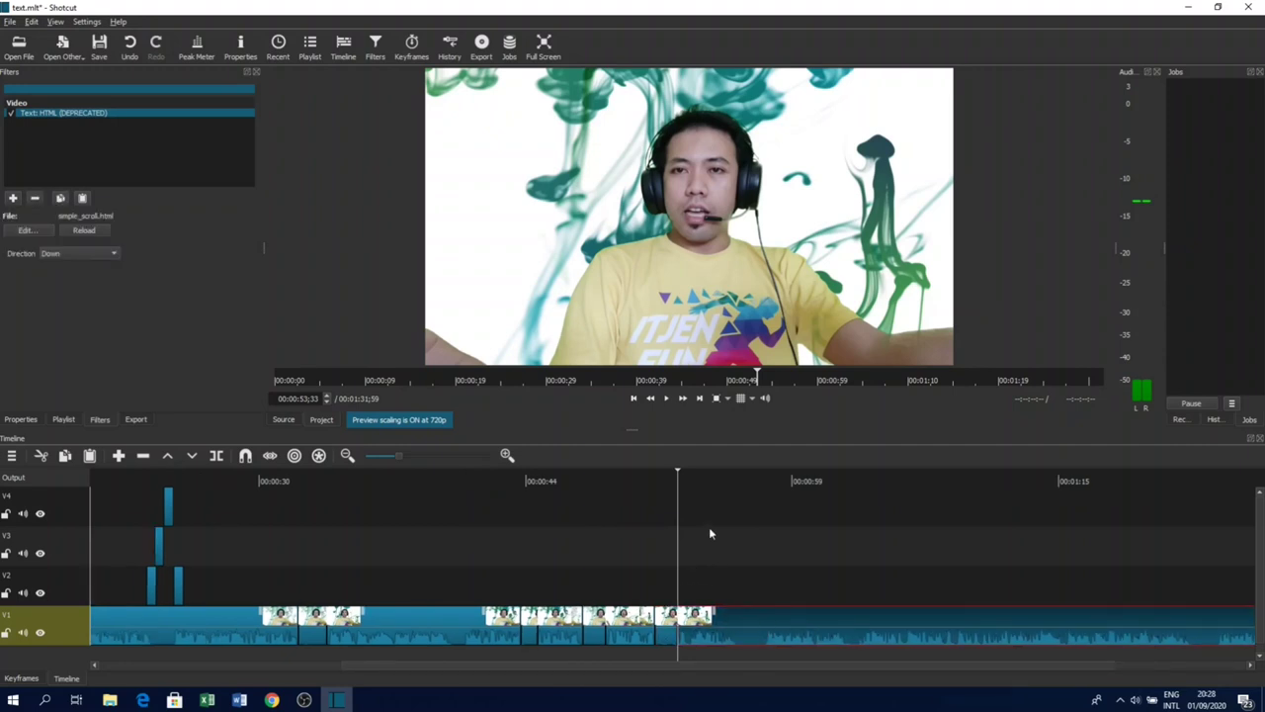
scroll(740, 497, right, 5)
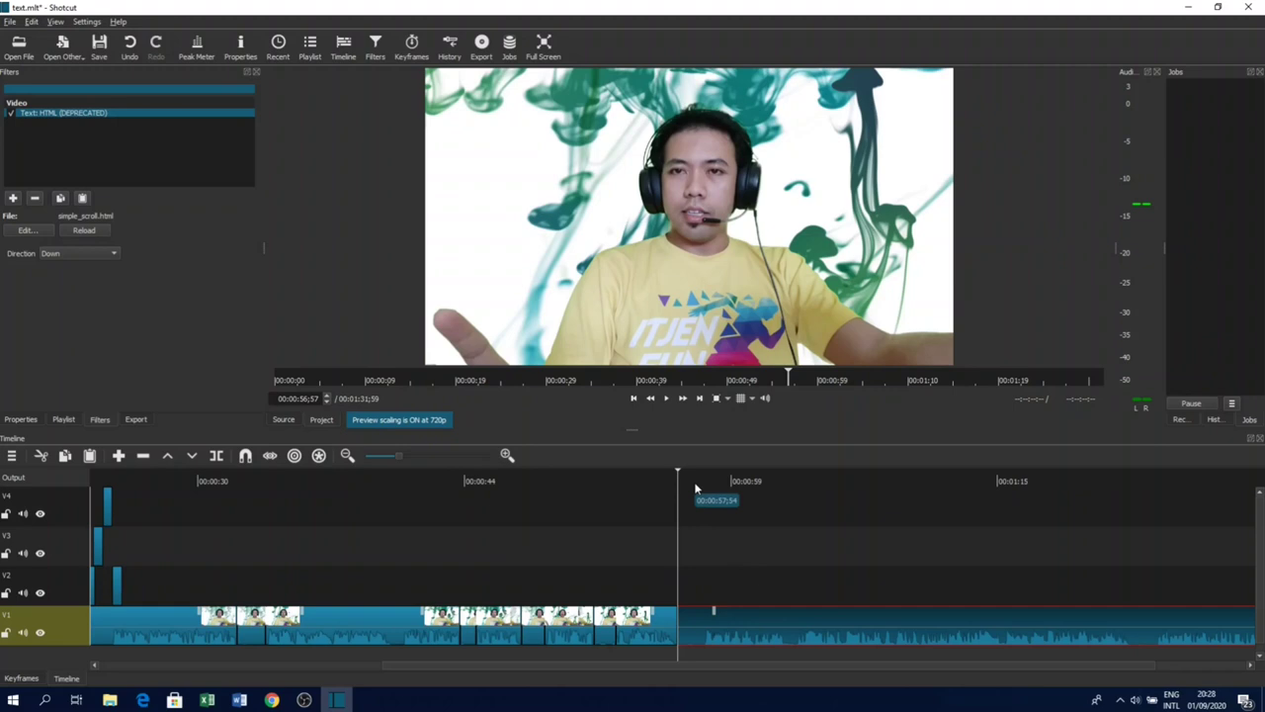
scroll(695, 486, right, 1)
scroll(692, 494, right, 1)
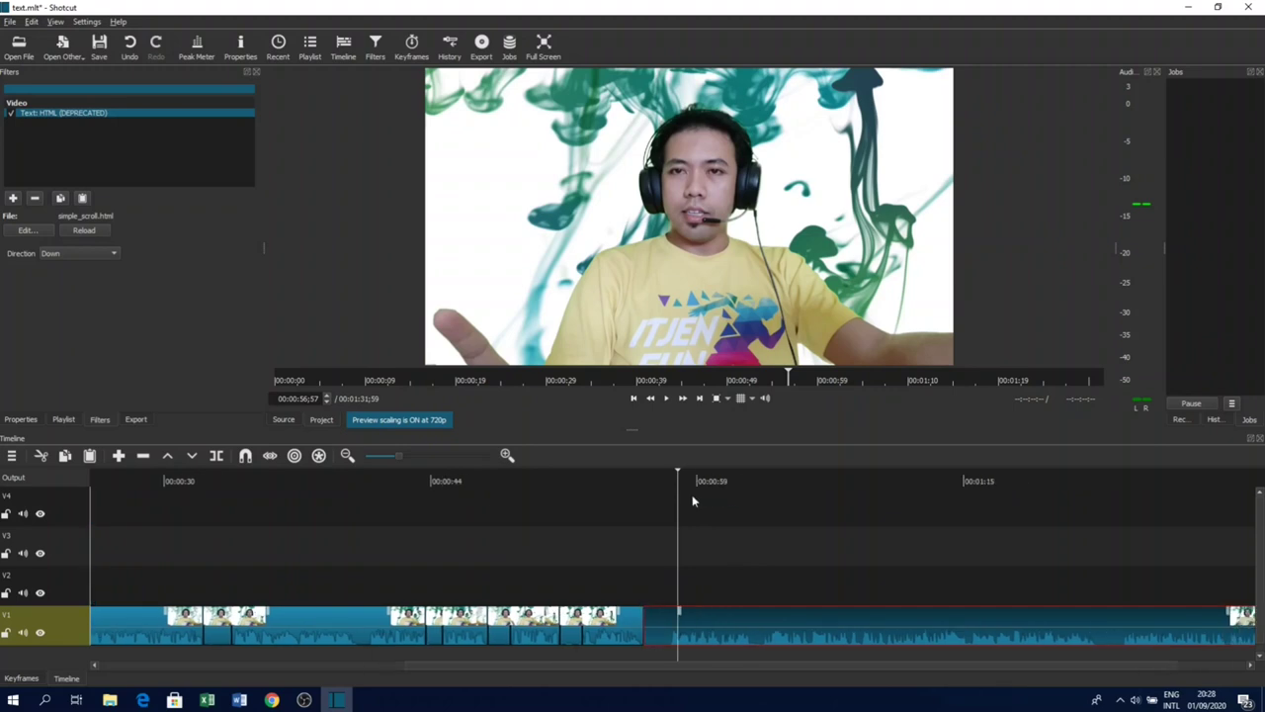
scroll(692, 495, right, 1)
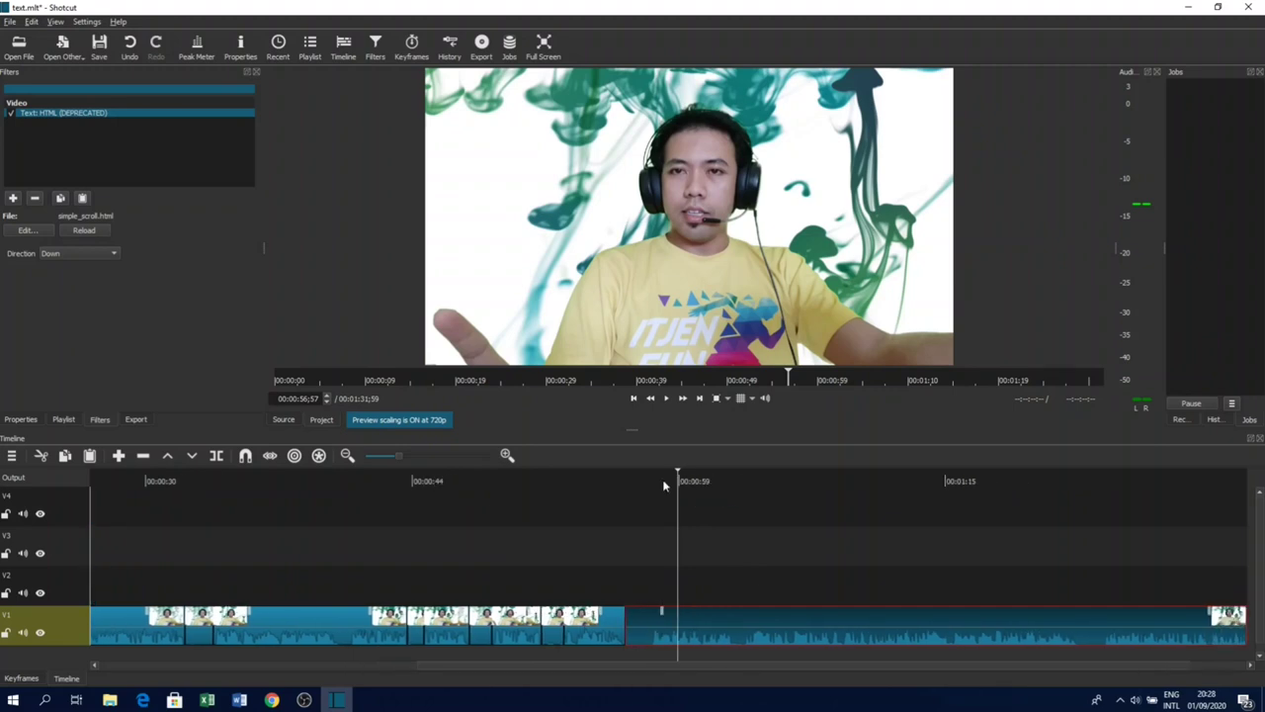
scroll(664, 485, left, 2)
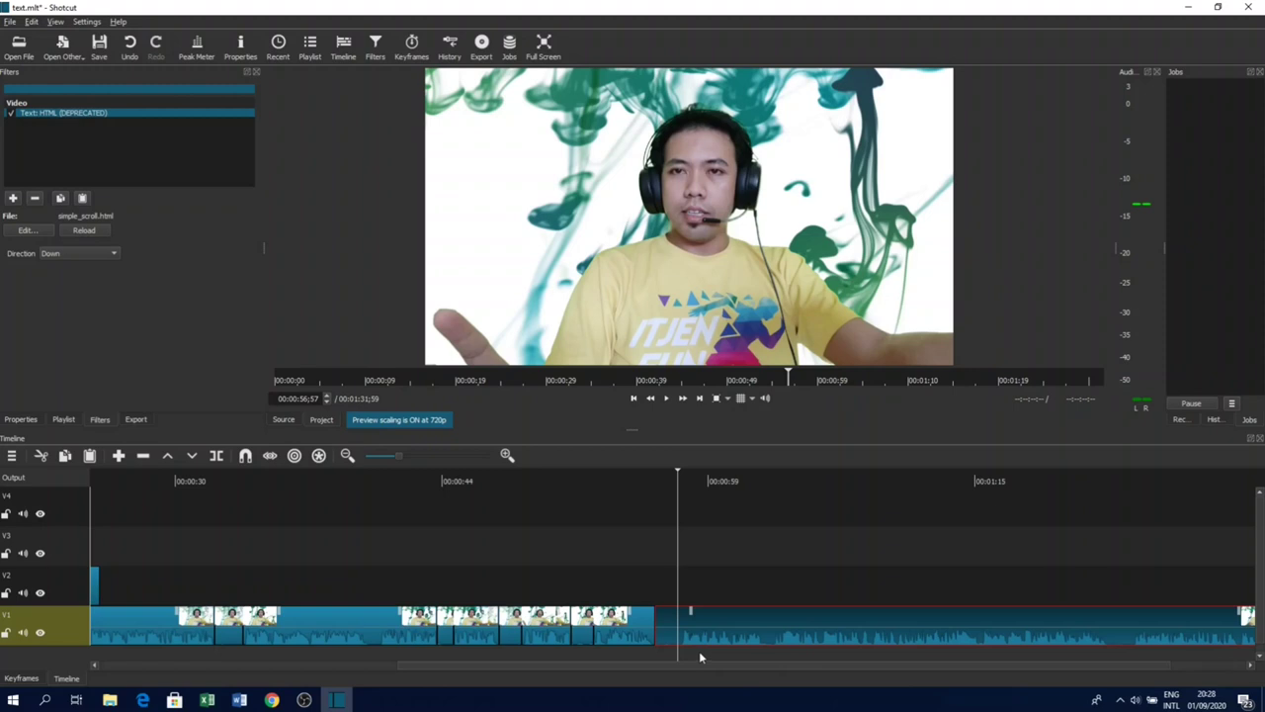
key(ctrl+v)
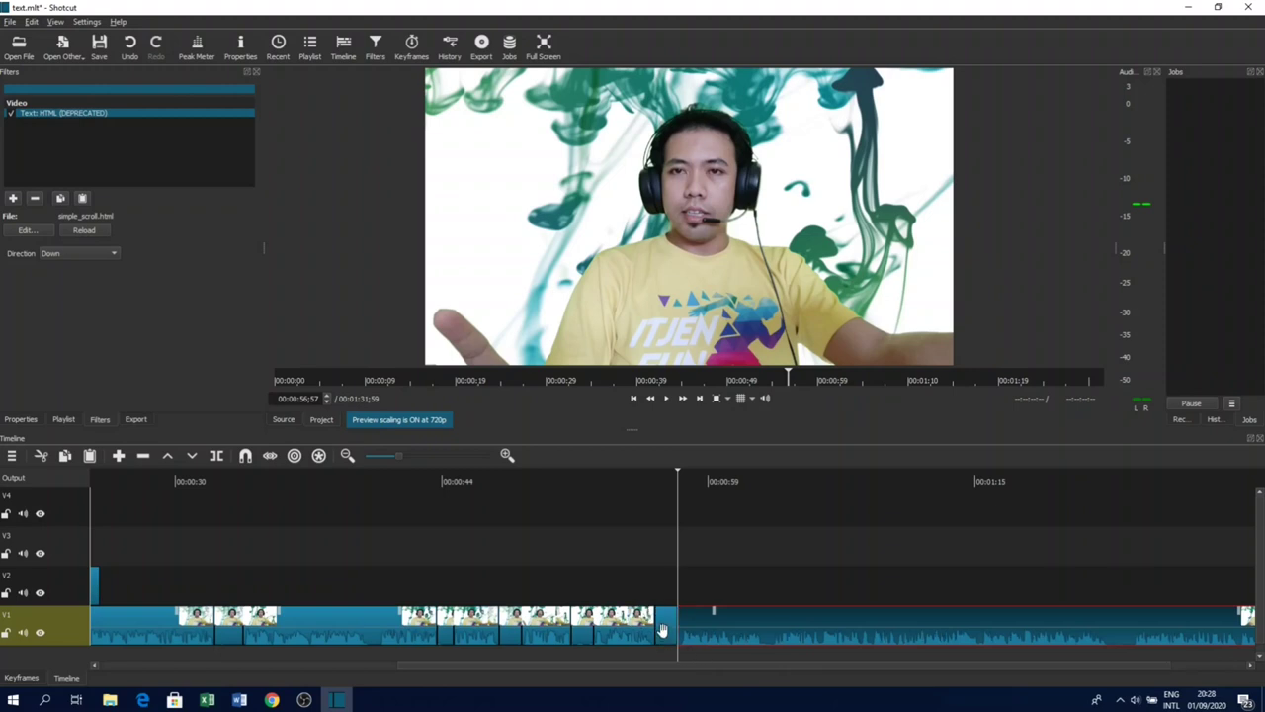
- Add a Text: HTML filter with the Simple Scroll template to the new short V1 section starting at 00:00:56;57
click(672, 496)
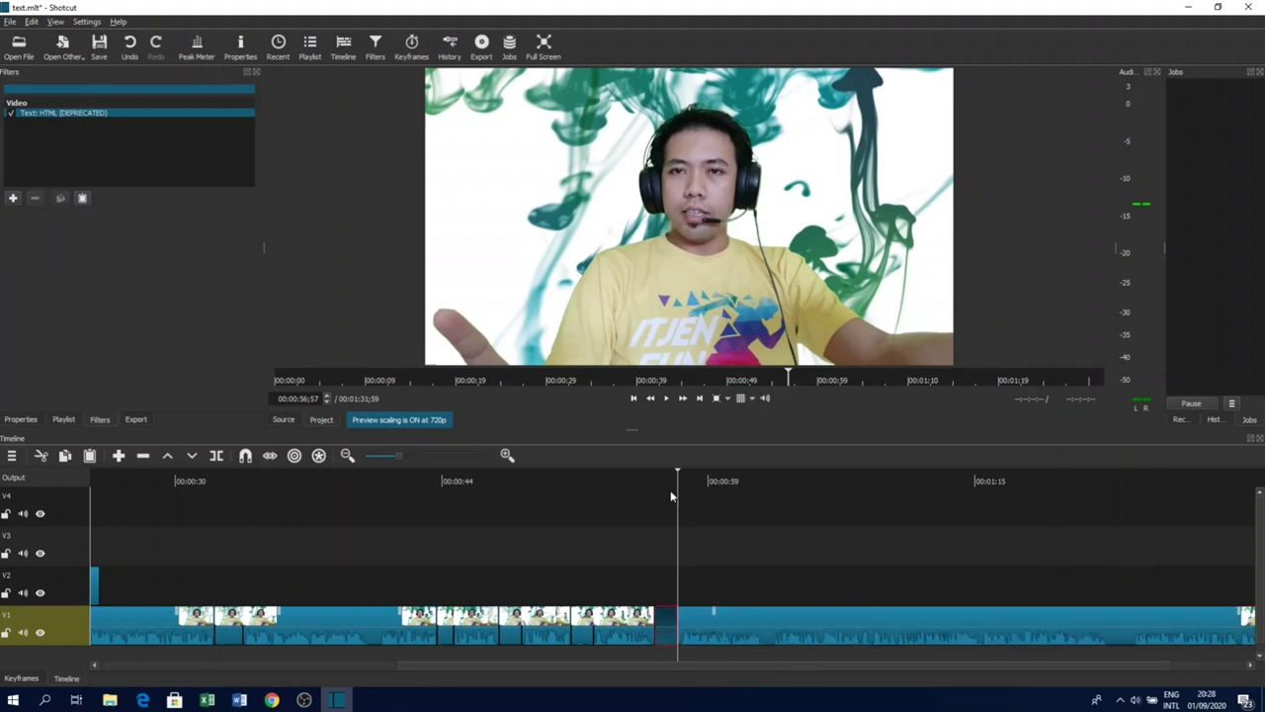
click(669, 490)
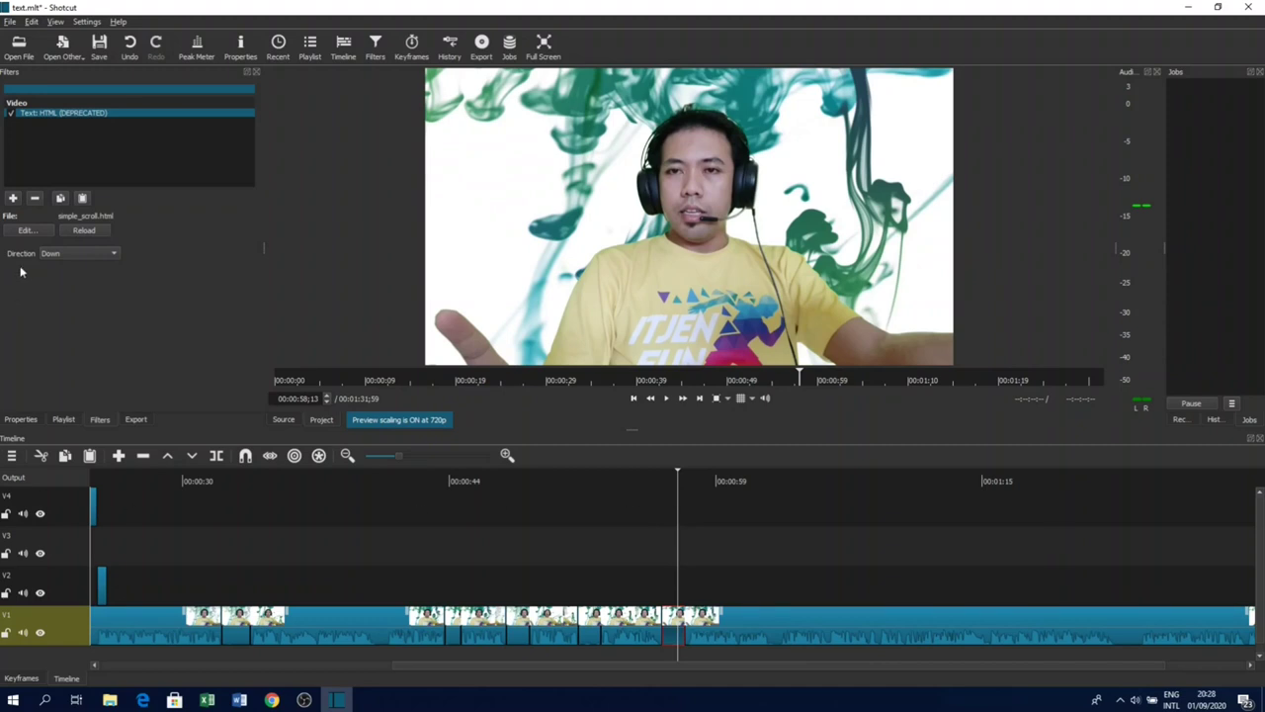
click(12, 199)
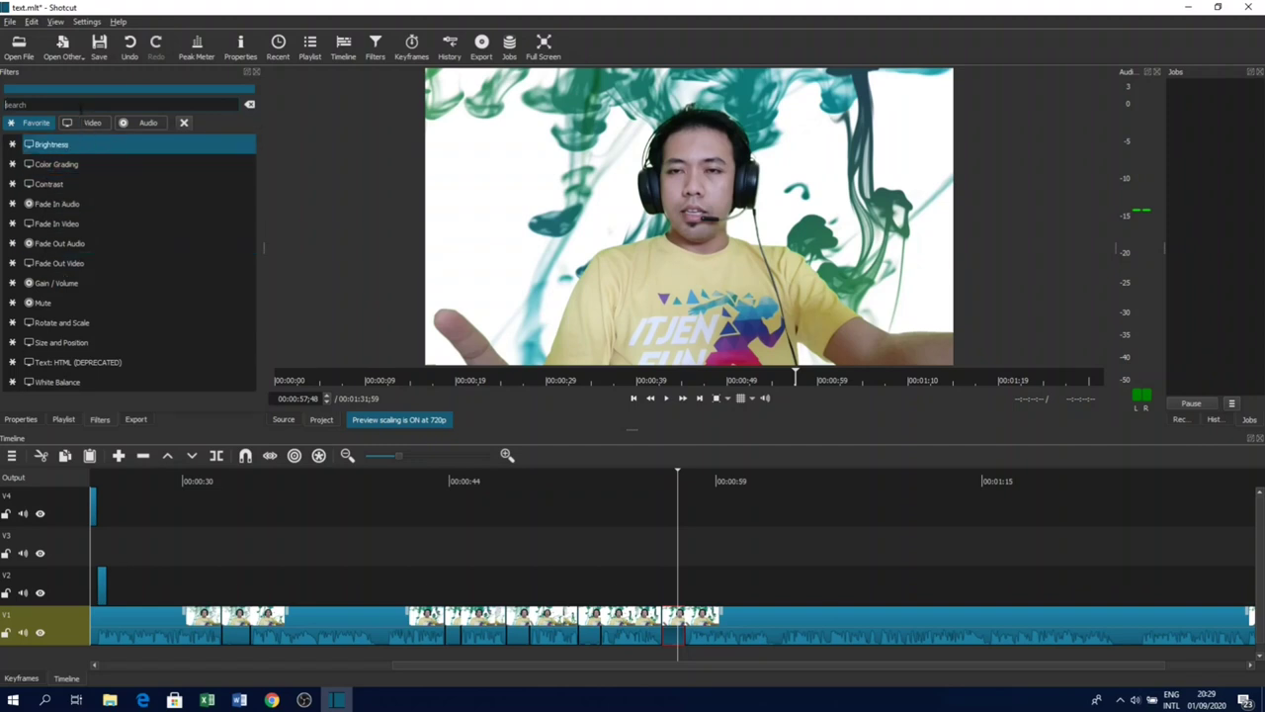
text(text)
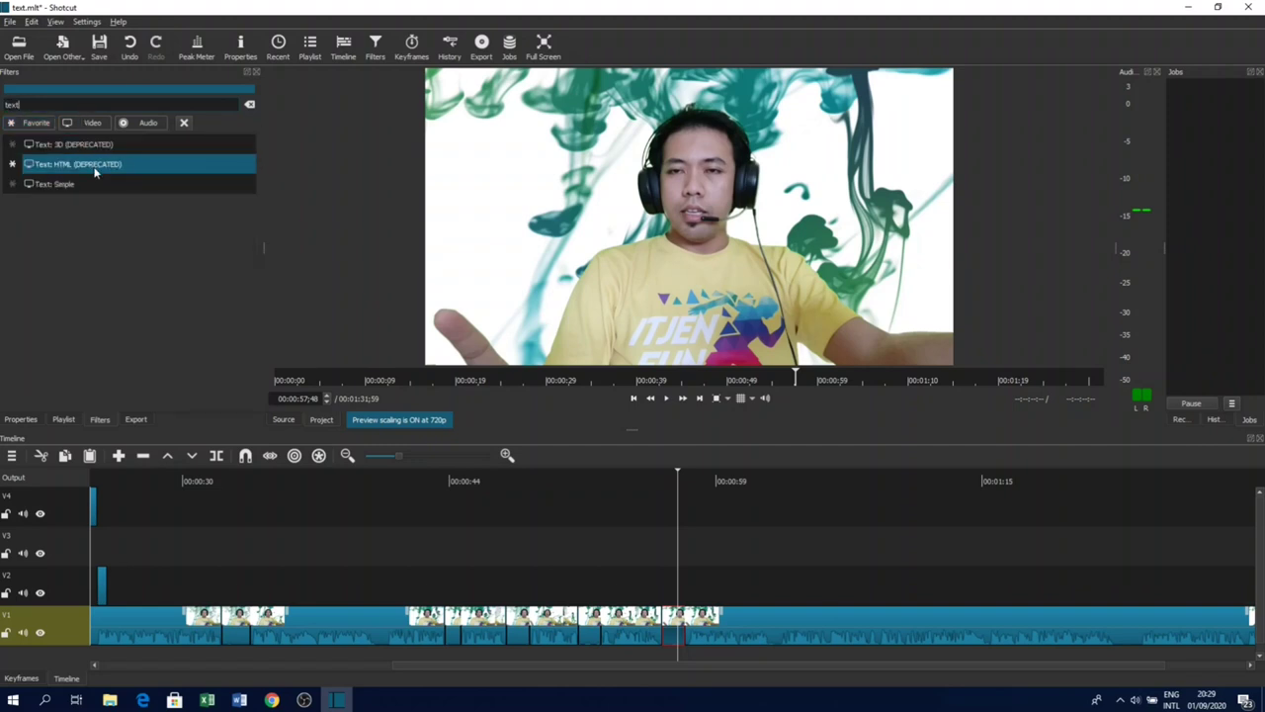
click(97, 169)
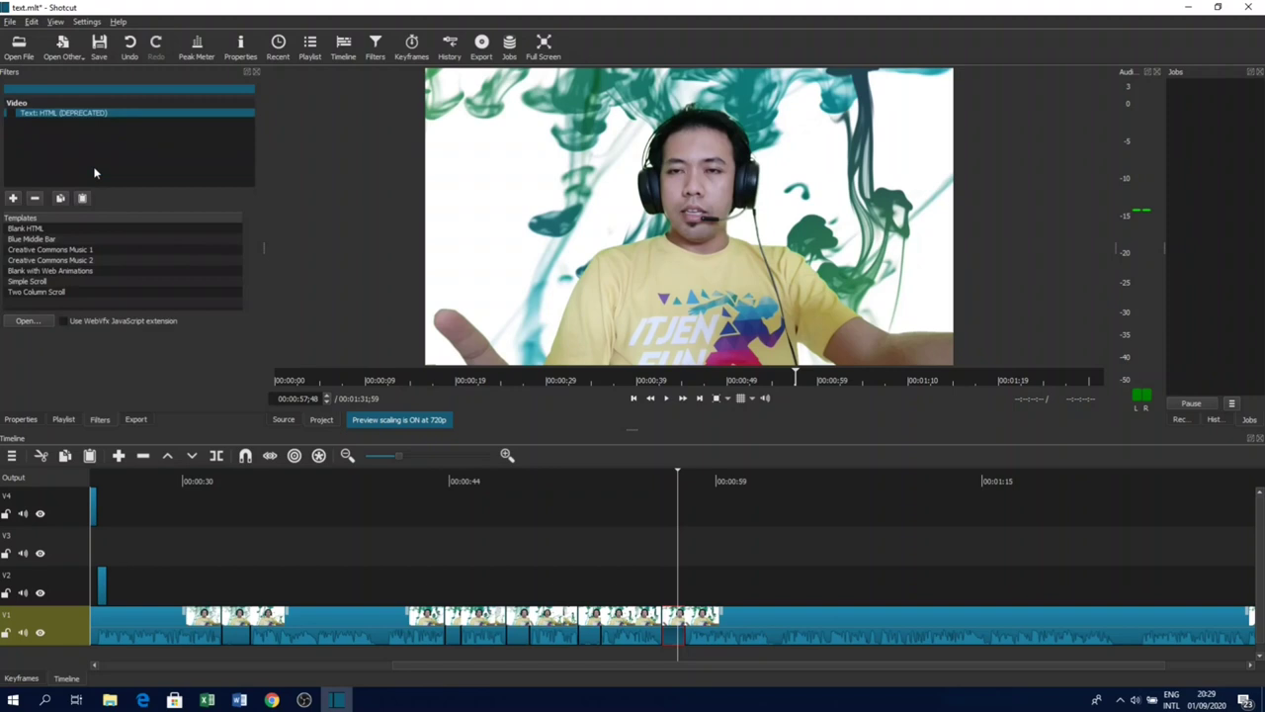
double_click(51, 283)
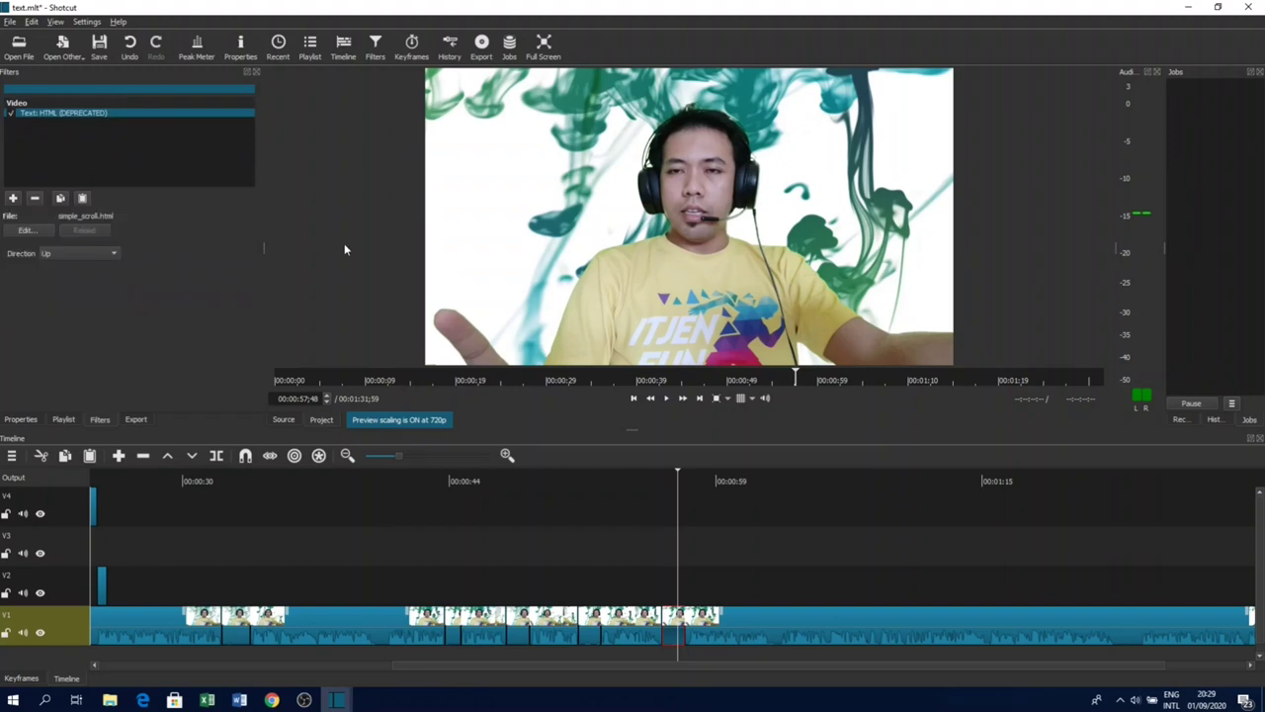
- Change the scroll text's ending to "dari Bawah ke Atas", save it and close the HTML editor
click(26, 231)
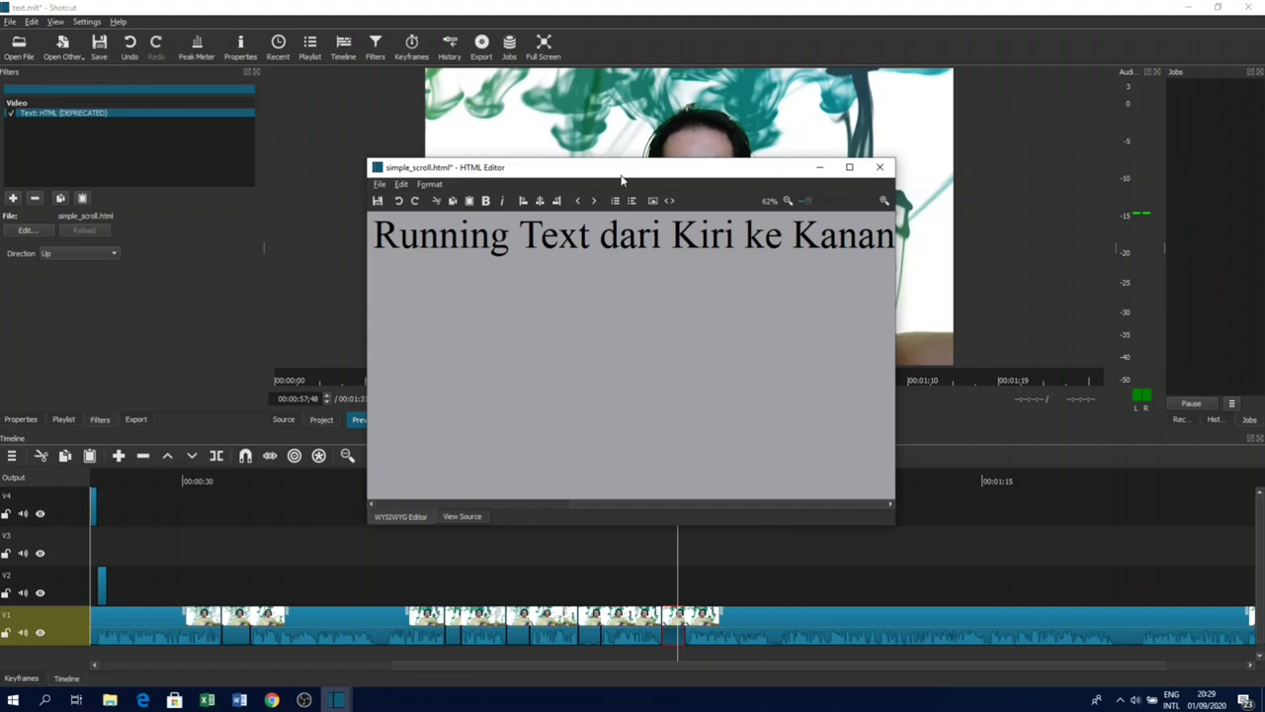
double_click(715, 240)
text(Bawah)
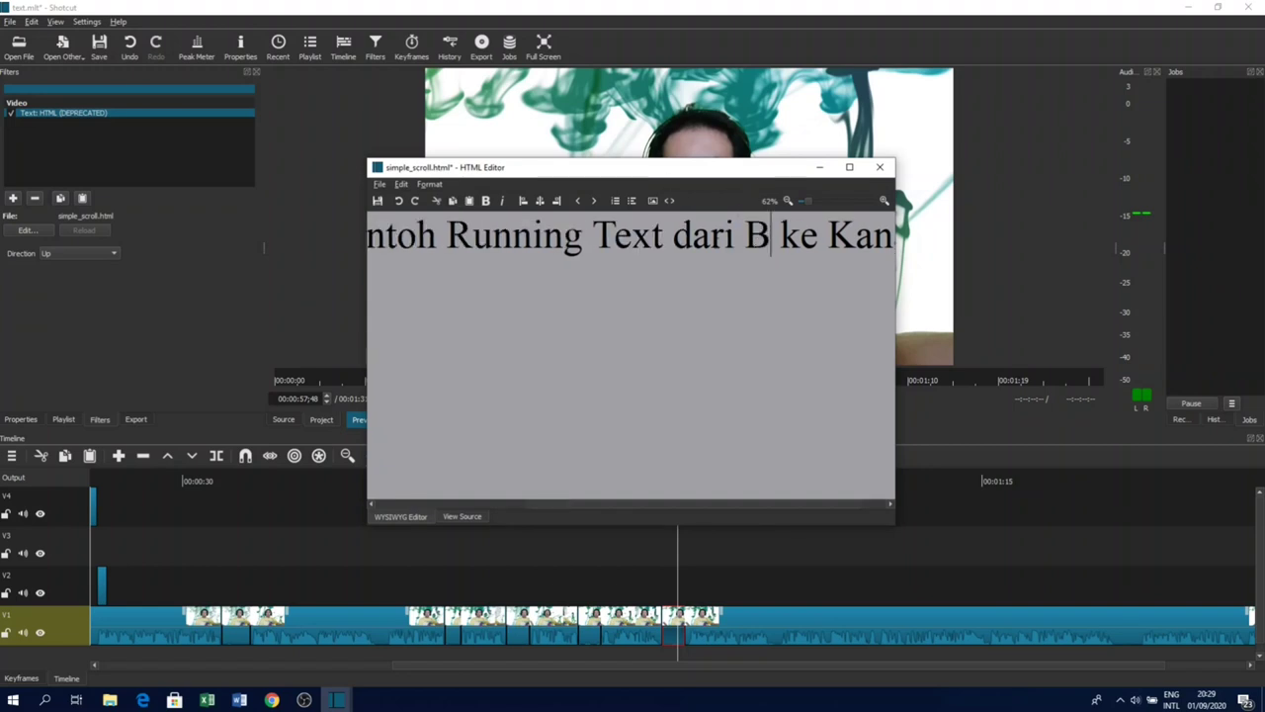
key(Right)
key(Right)
key(Right)
key(Right)
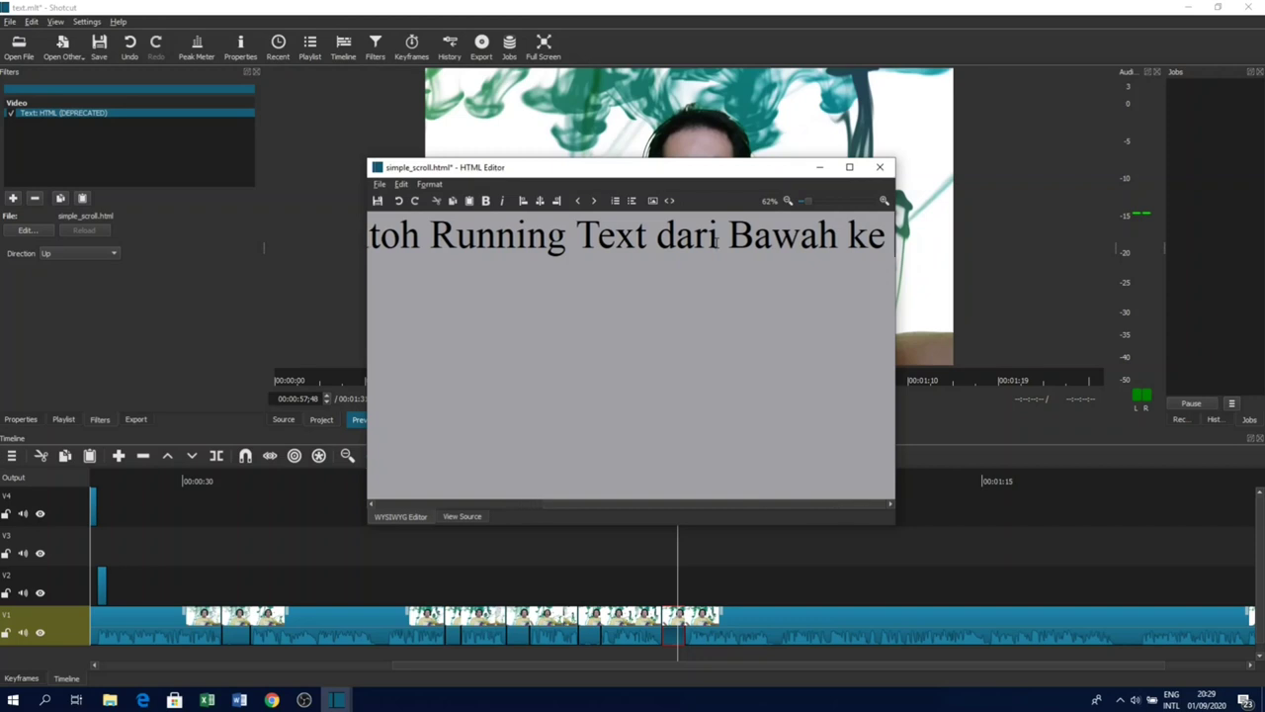
text(Atas)
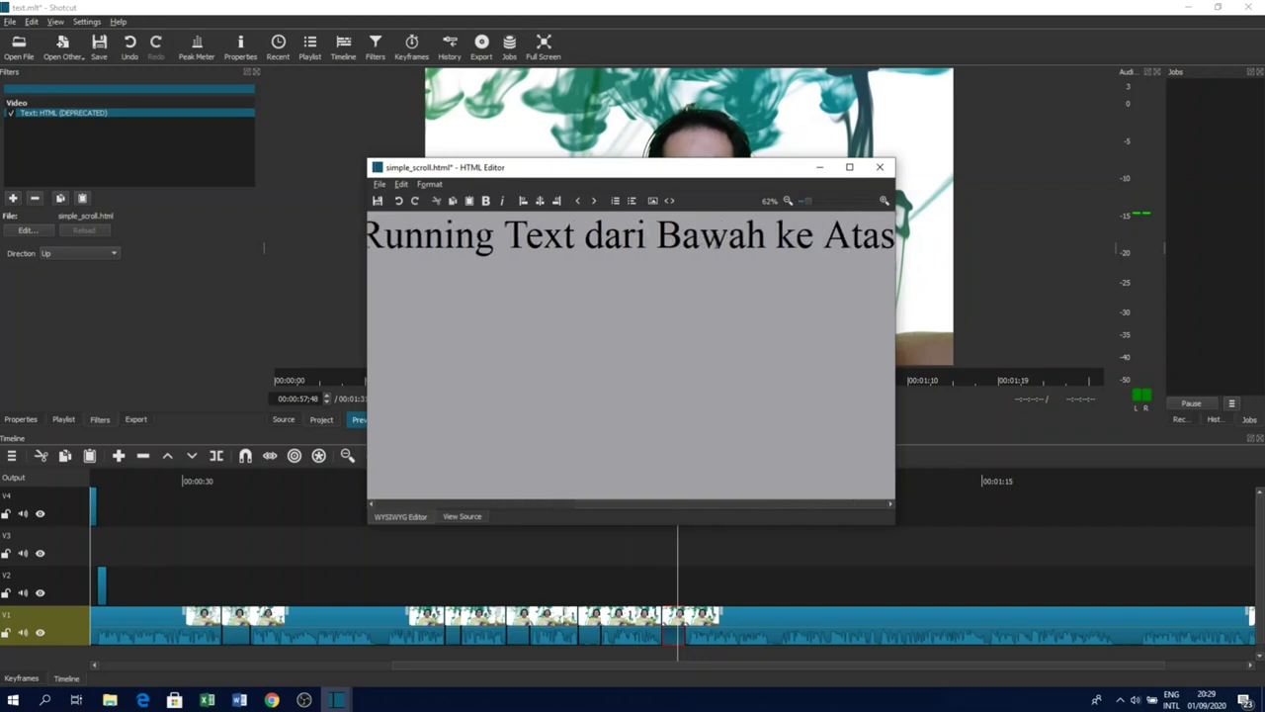
click(376, 201)
click(880, 167)
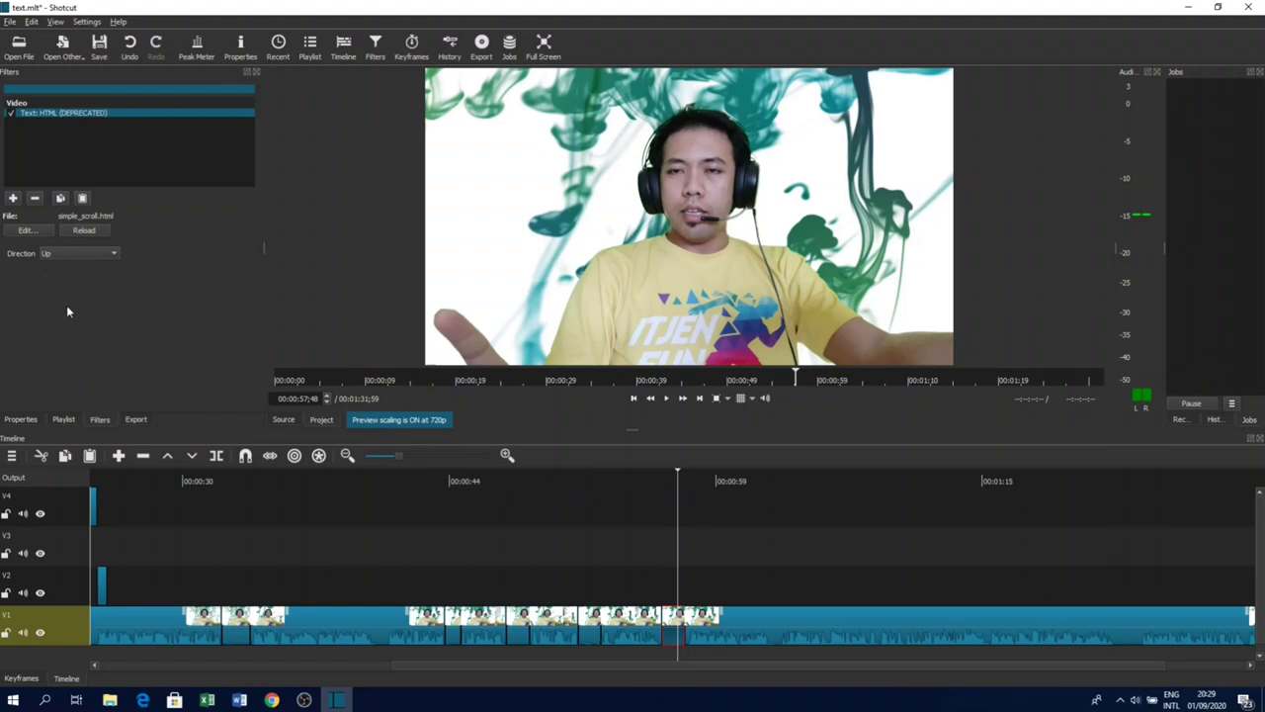
- Play the V1 section with the upward scroll to preview its running text
click(658, 481)
key(space)
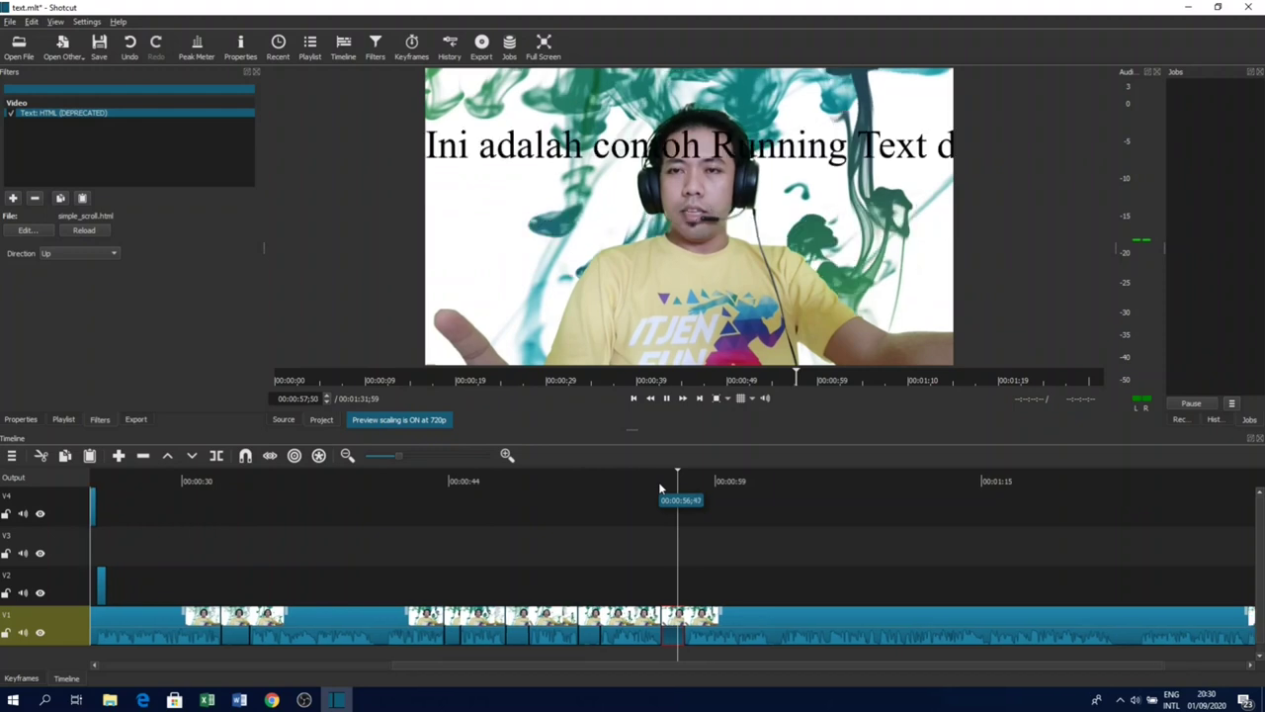
key(space)
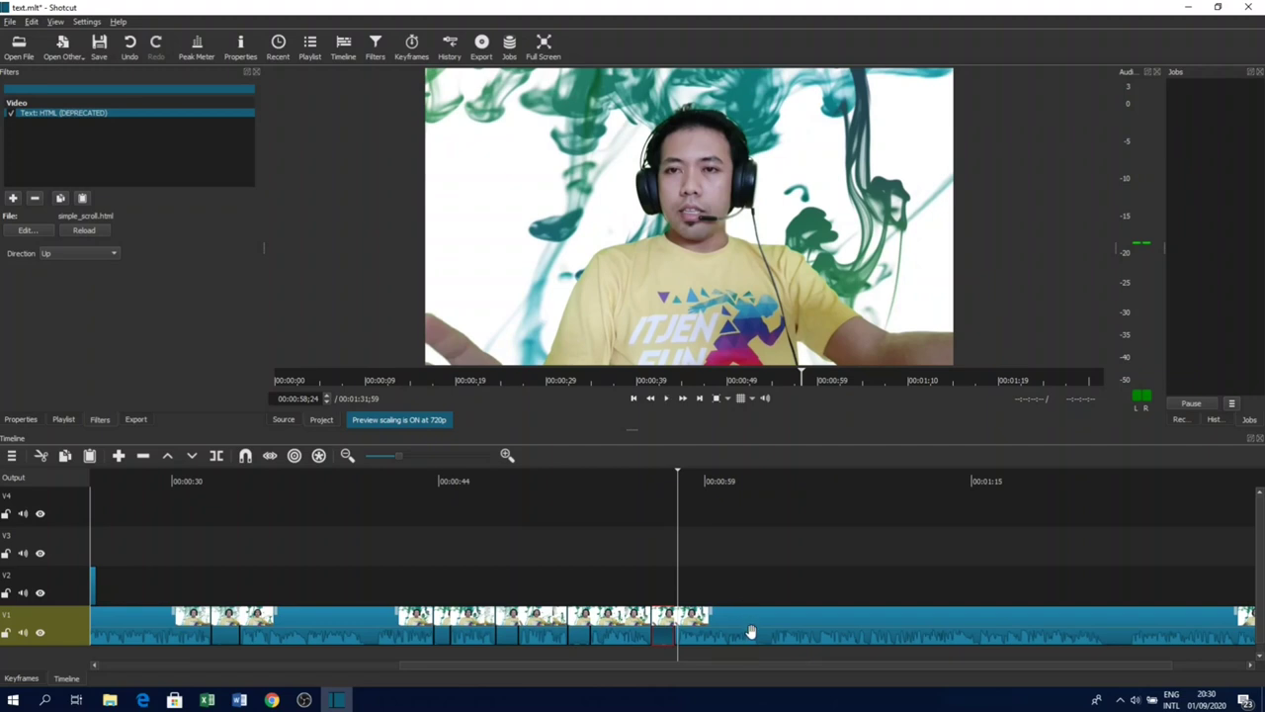
- Split the main video on V1 at 00:01:22;10 and again at 00:01:23;51
key(Right)
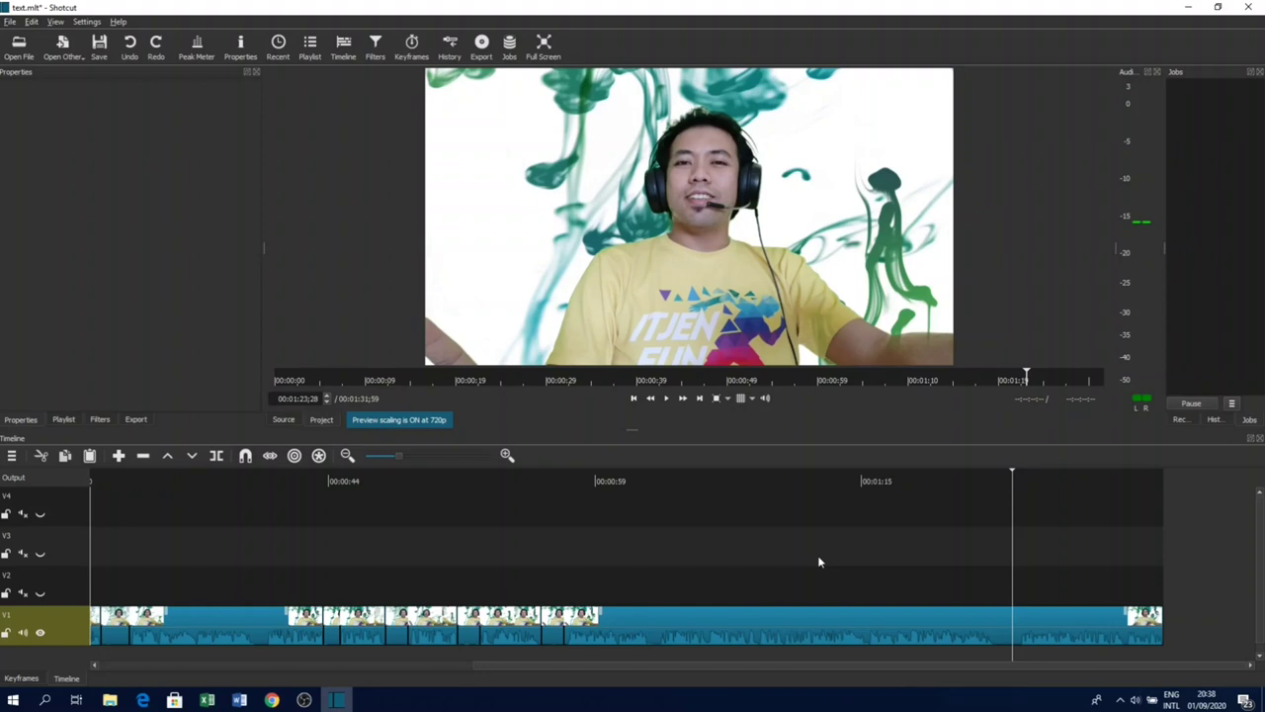
key(j)
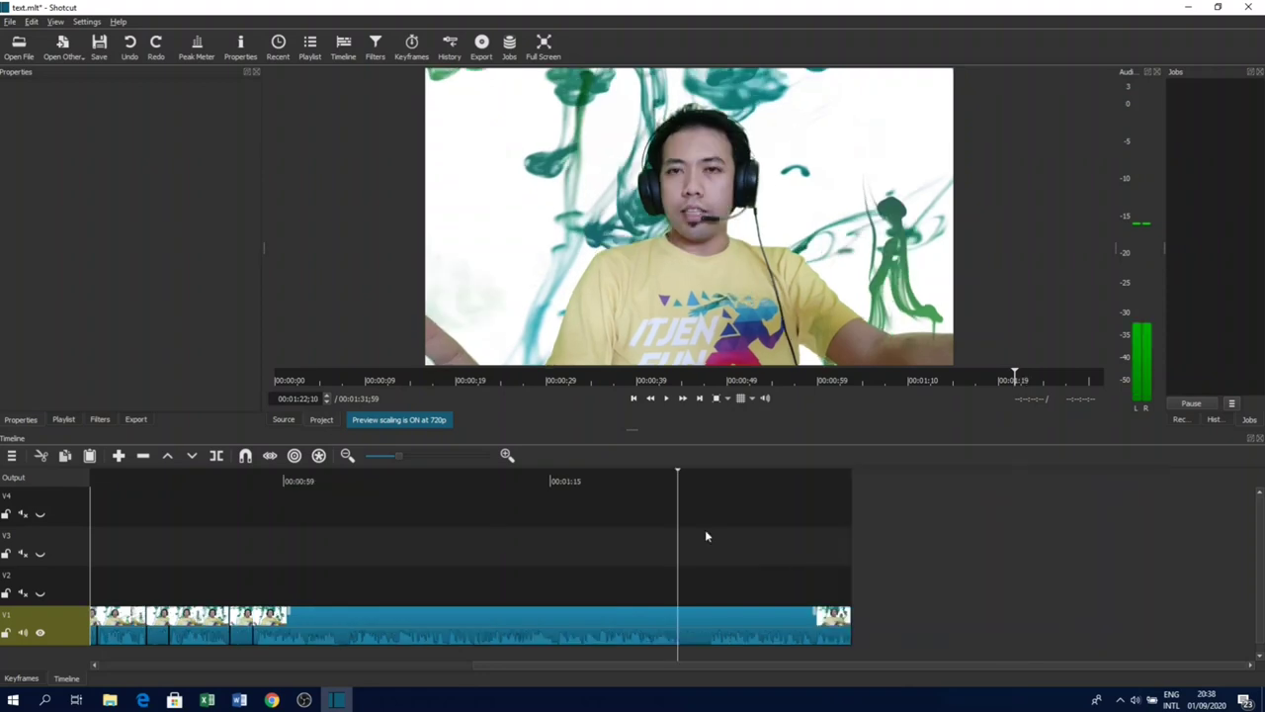
click(710, 631)
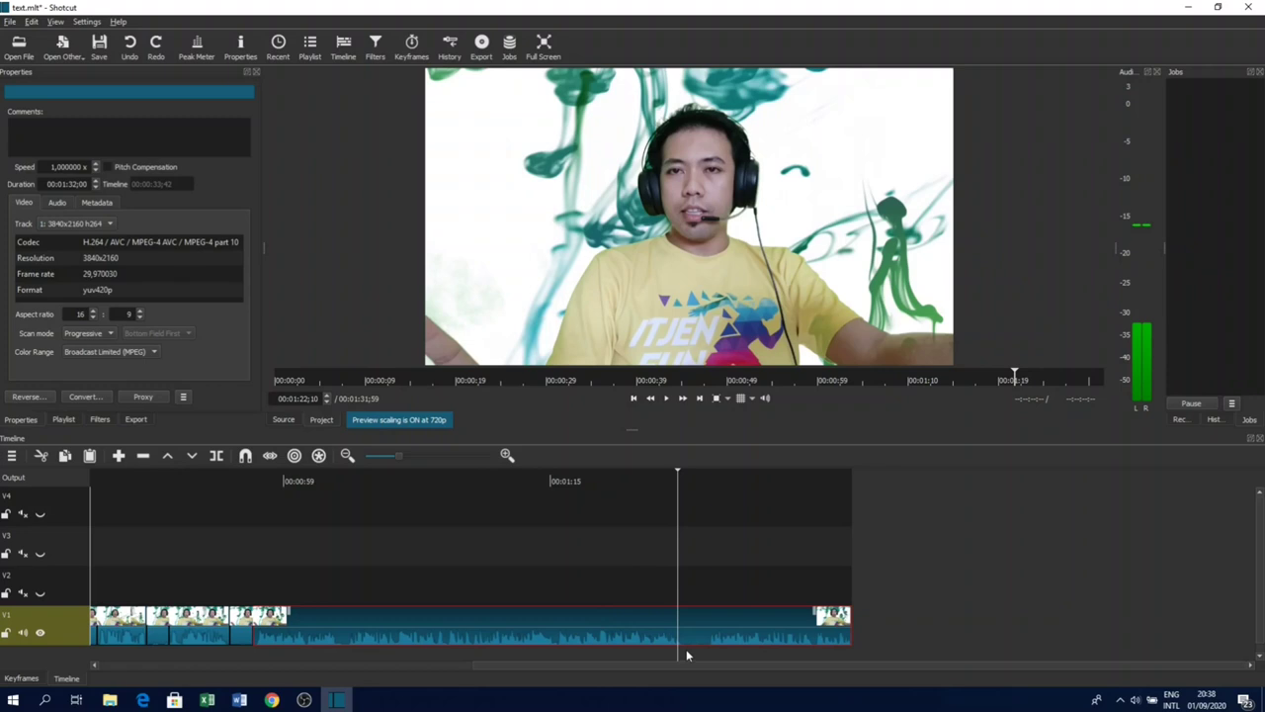
key(s)
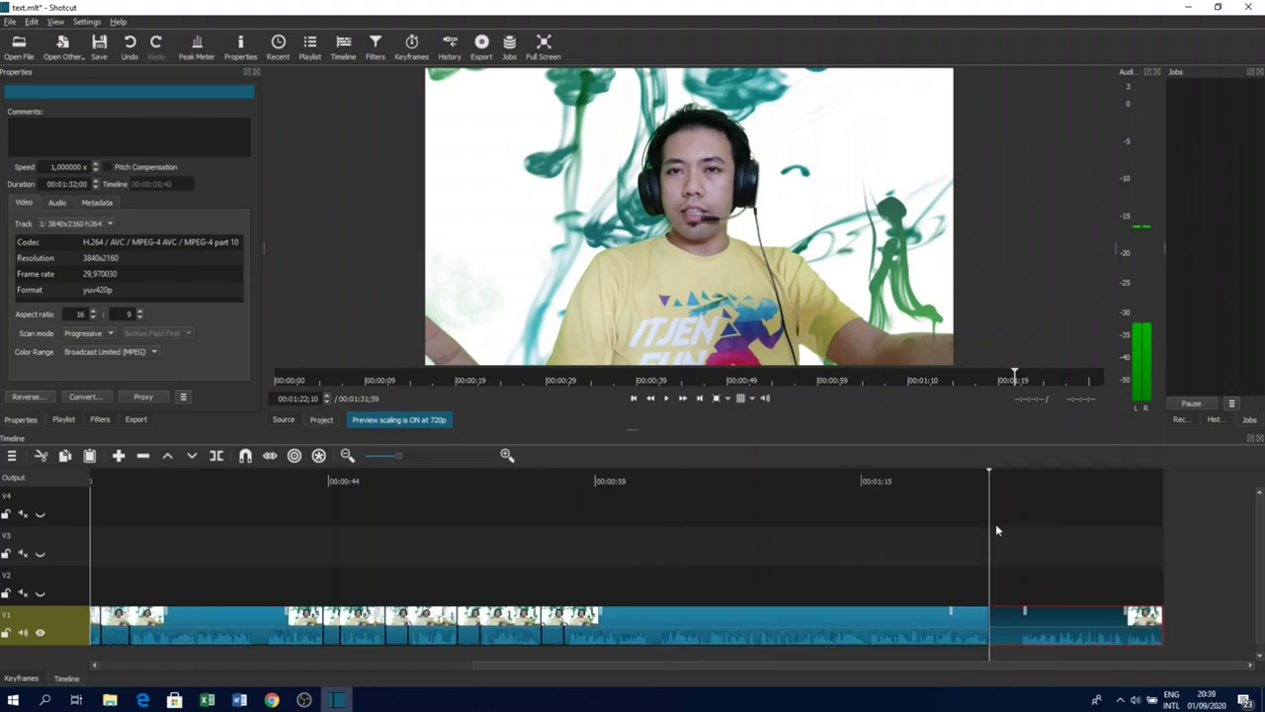
scroll(1012, 481, down, 3)
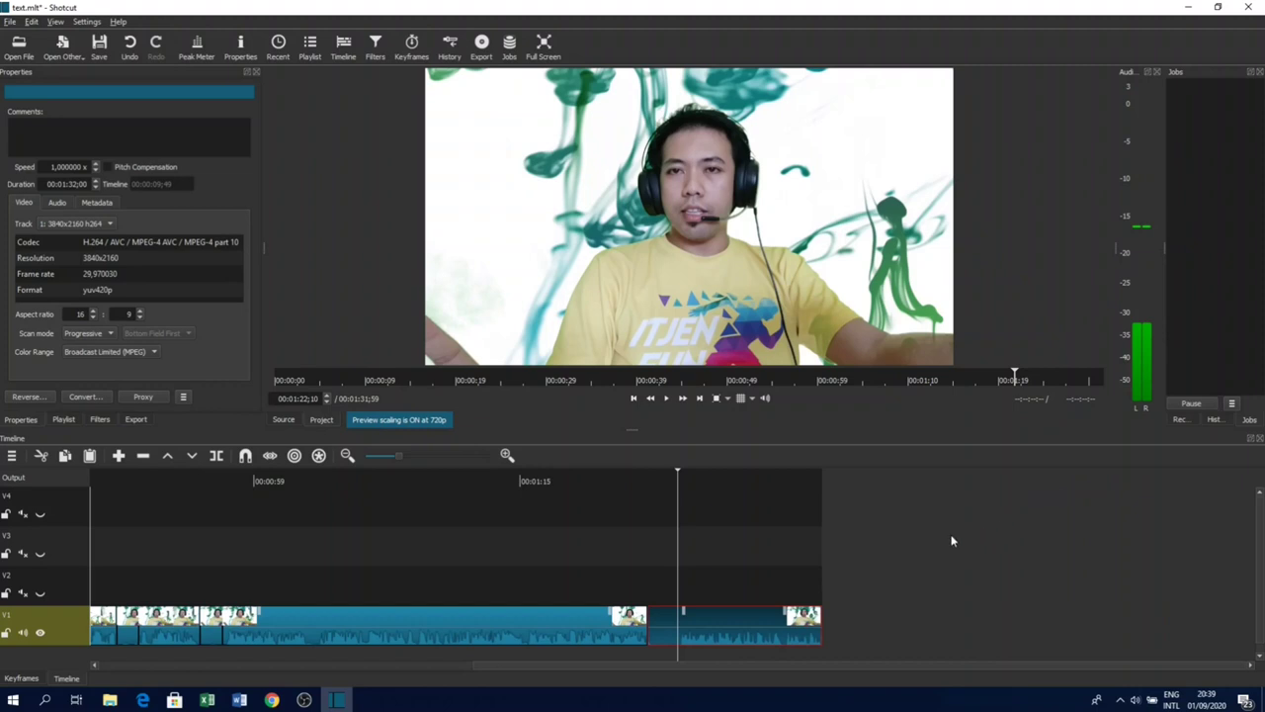
key(s)
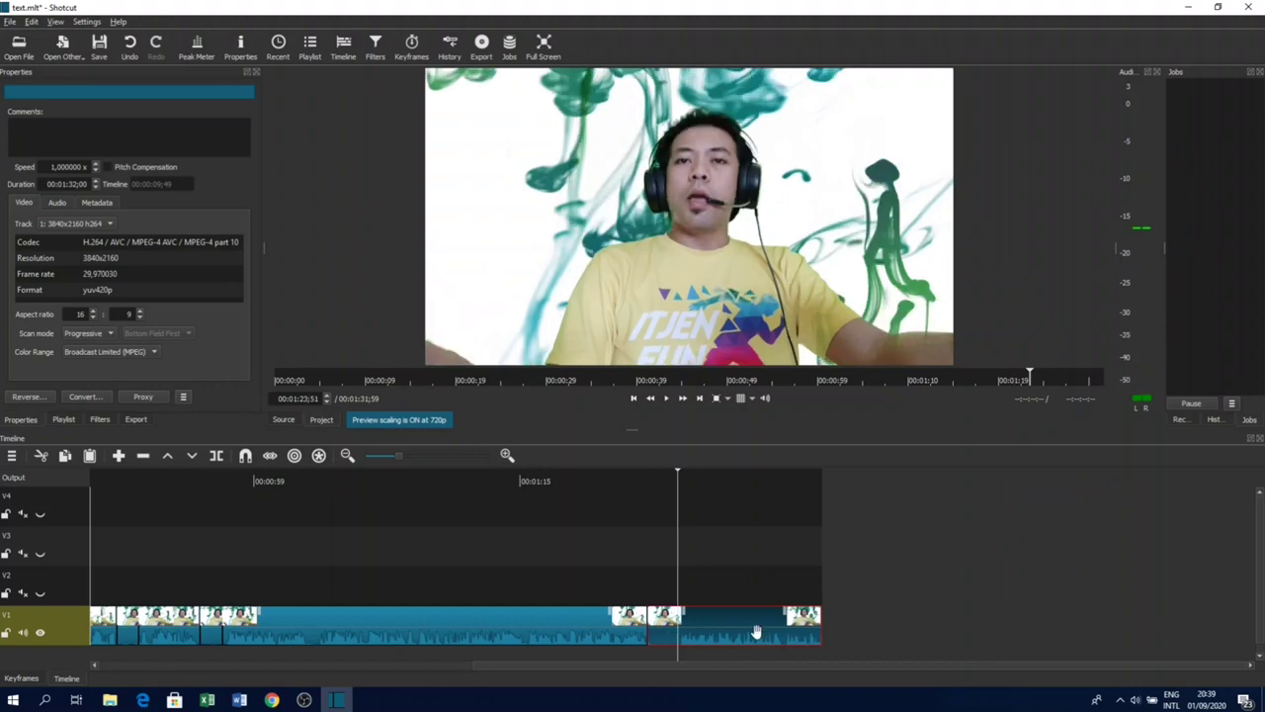
- Add a Text: HTML filter with the Simple Scroll template to the new short V1 section starting at 00:01:22;10
click(672, 483)
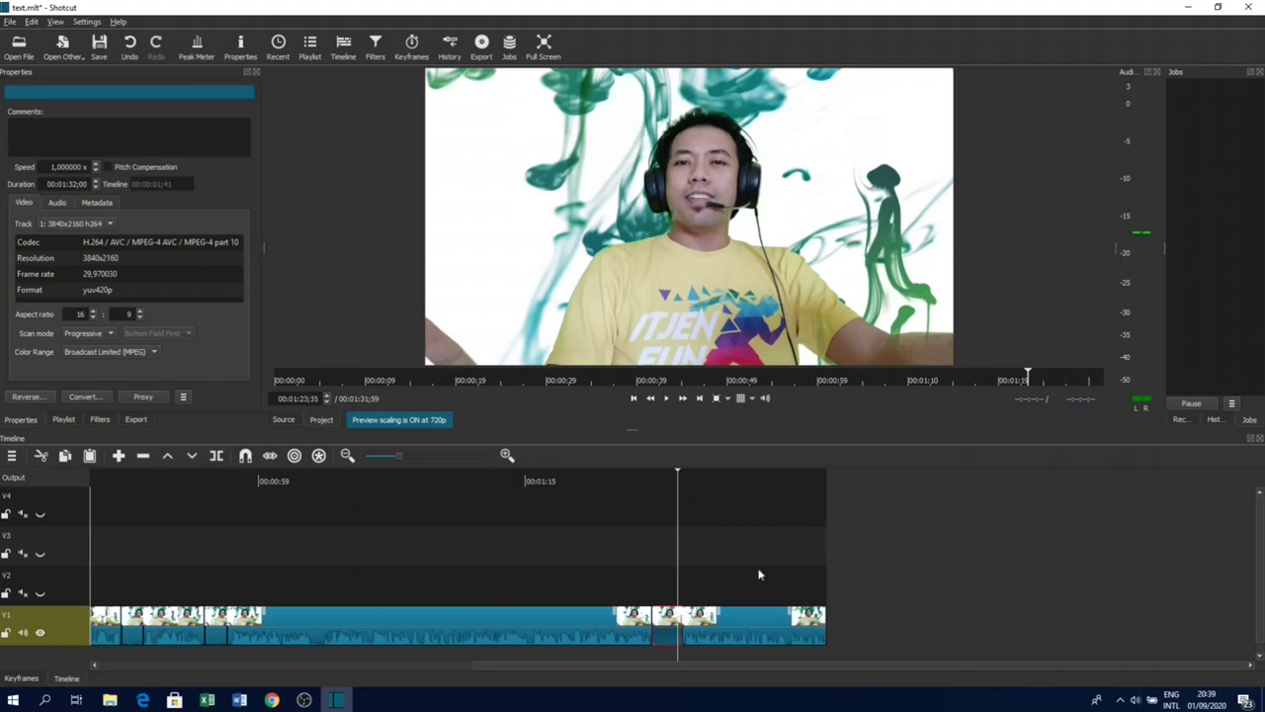
click(376, 45)
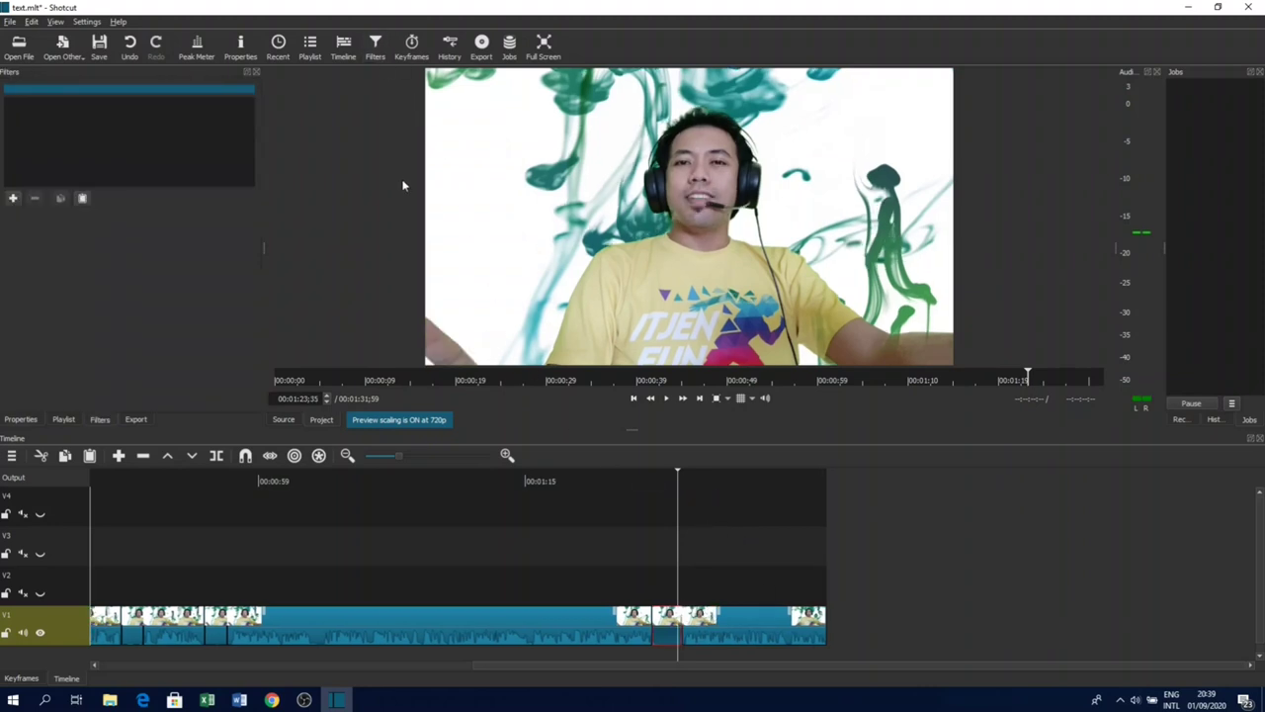
click(13, 197)
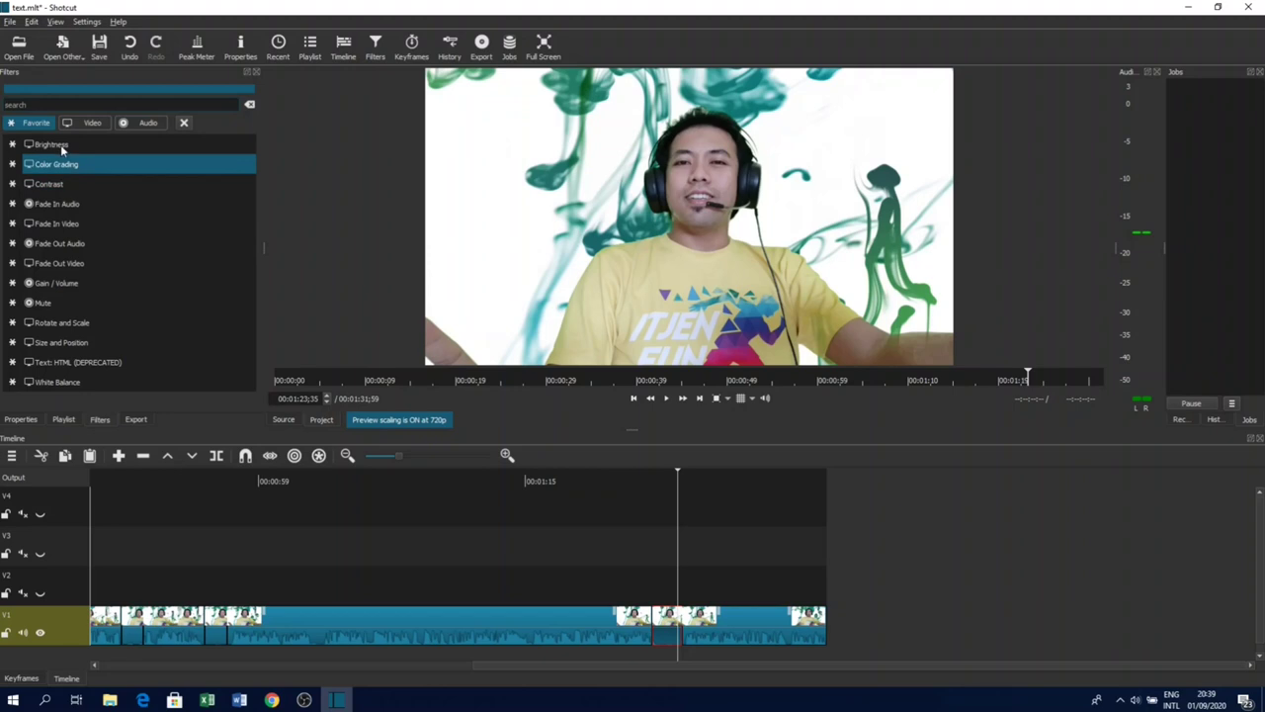
text(t)
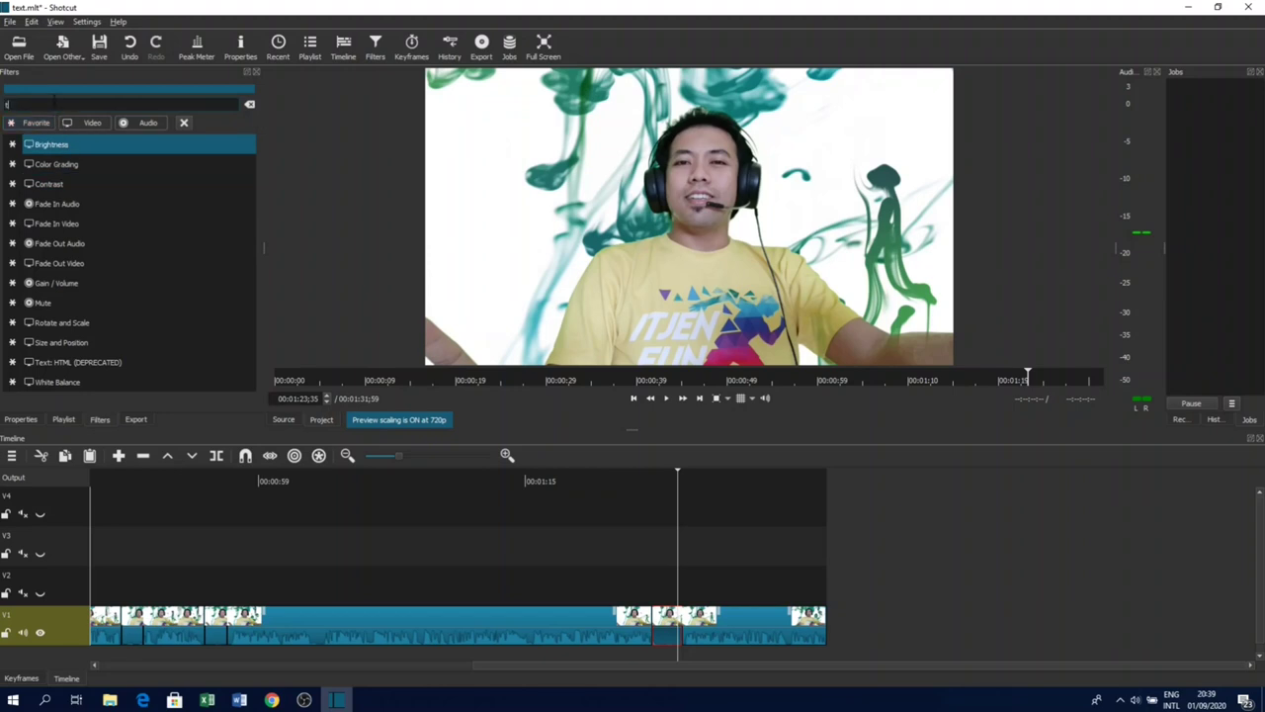
text(wext)
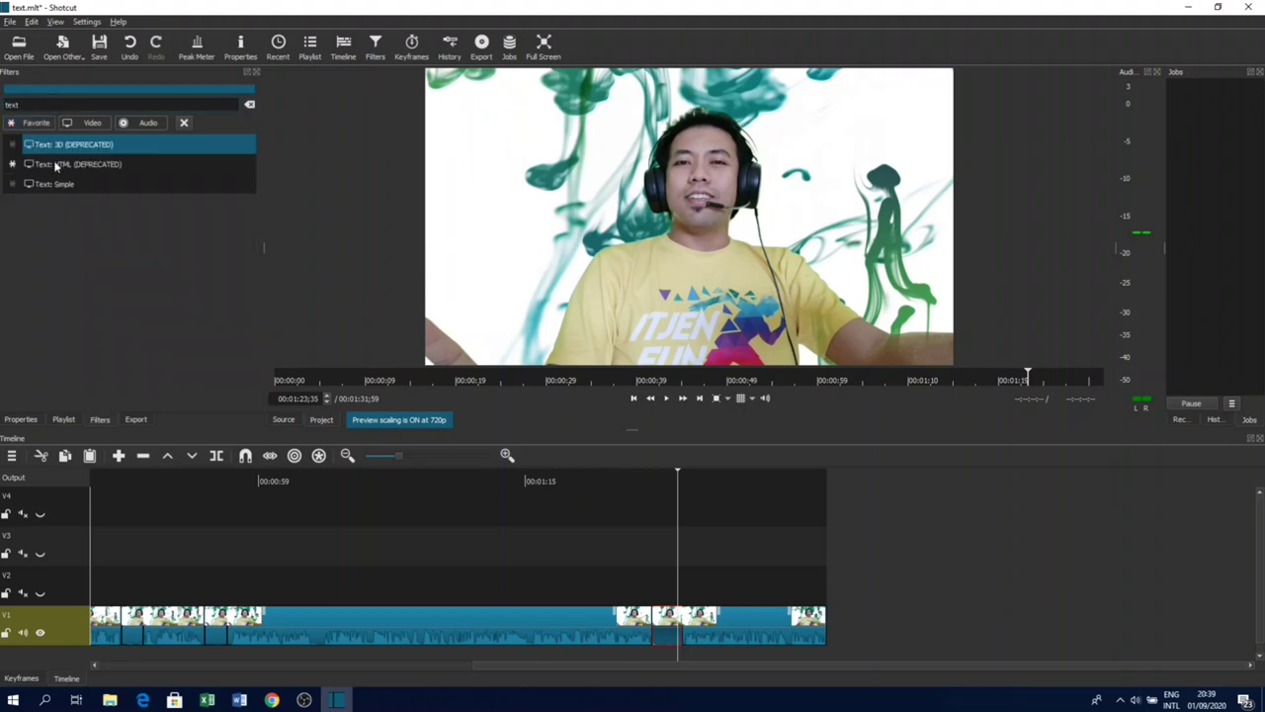
click(62, 167)
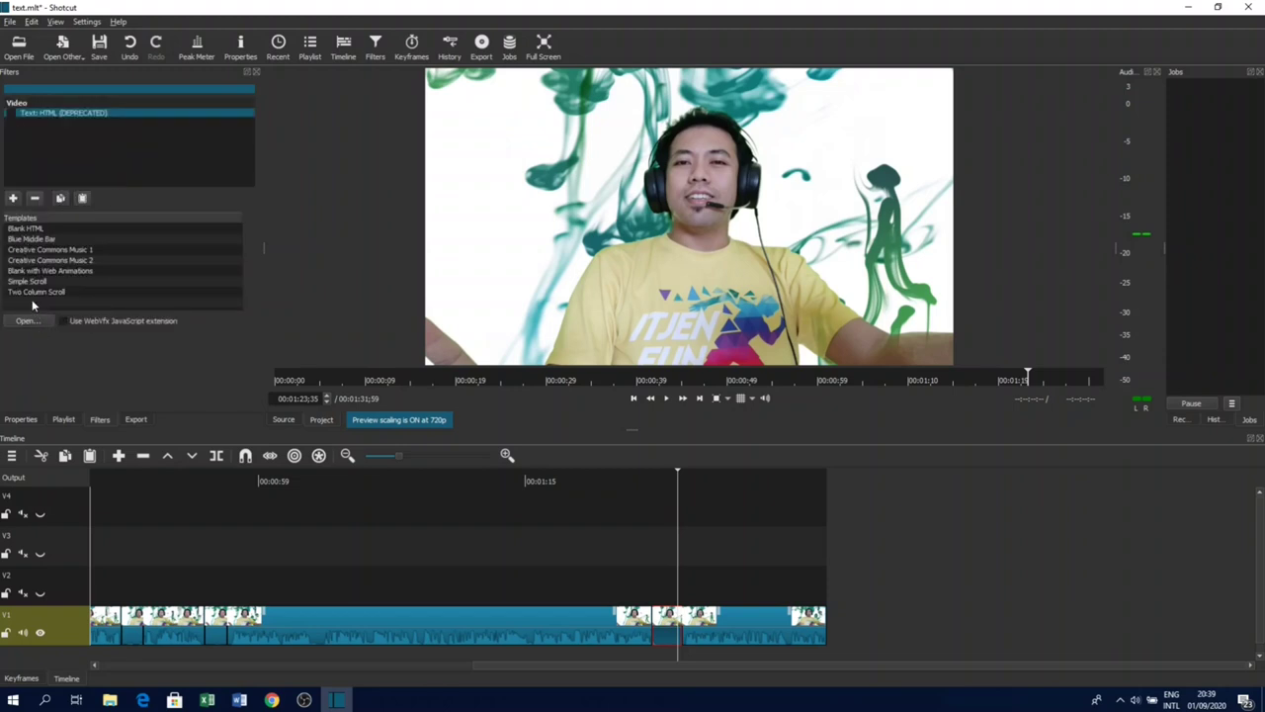
double_click(31, 282)
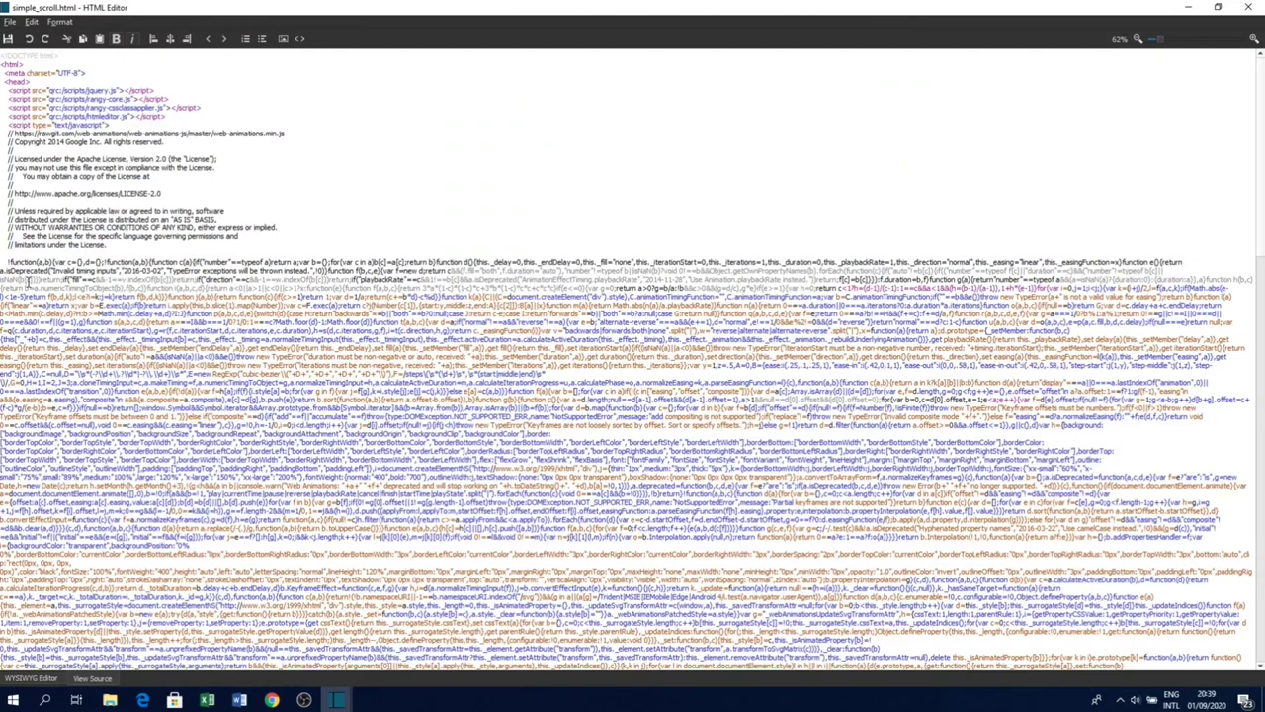
- Insert the Subscribe image pngfind.com-youtube-png-1291 in the WYSIWYG view of the scroll template, save it and close the HTML editor
click(27, 679)
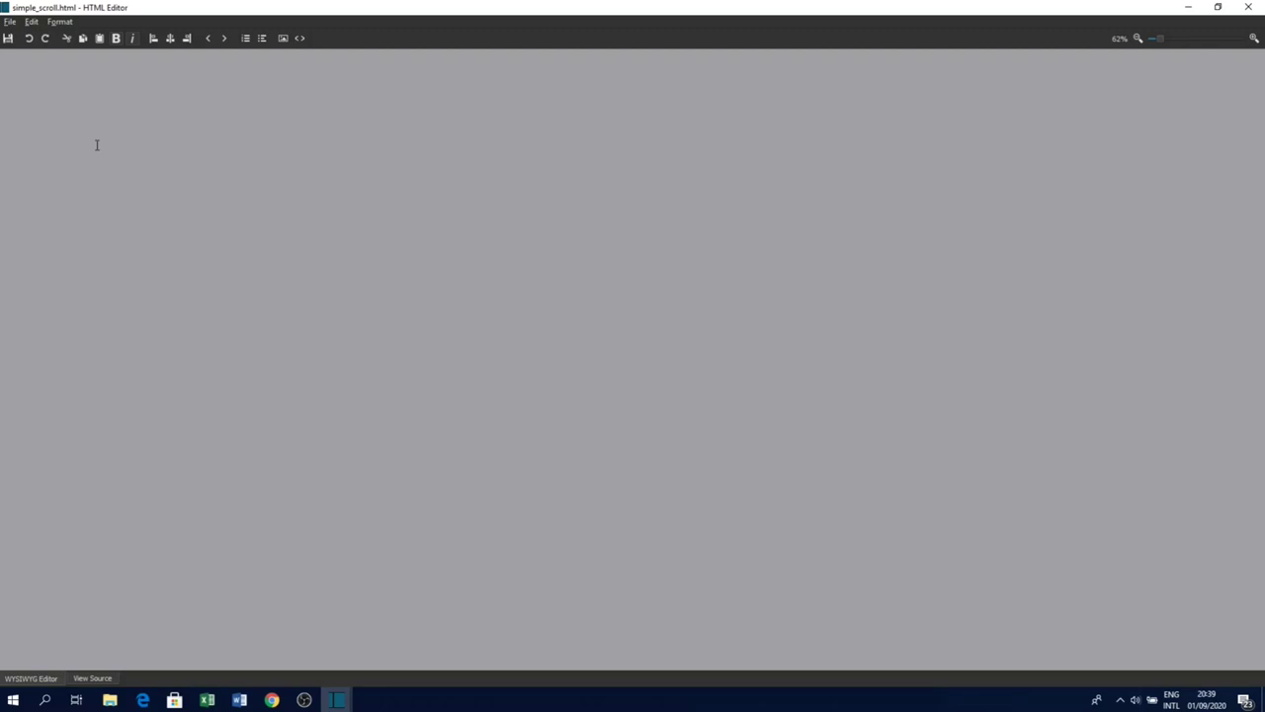
click(283, 38)
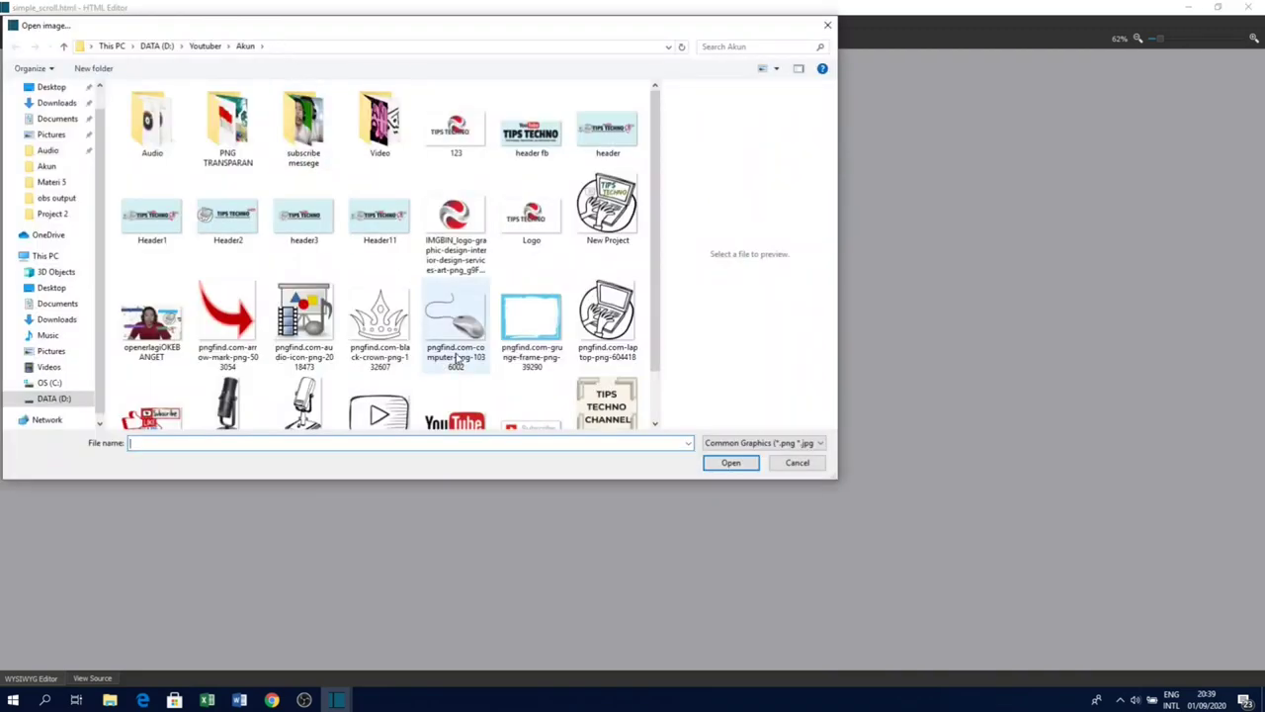
scroll(461, 361, down, 1)
click(531, 373)
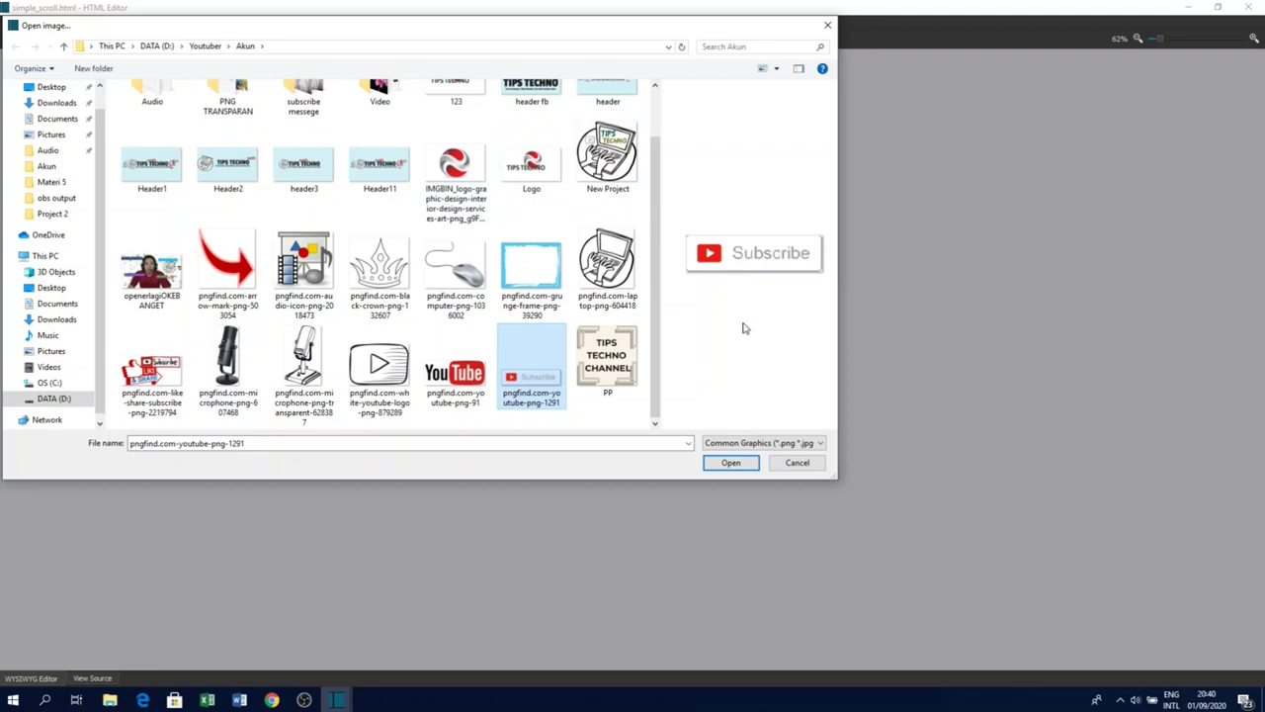
click(742, 464)
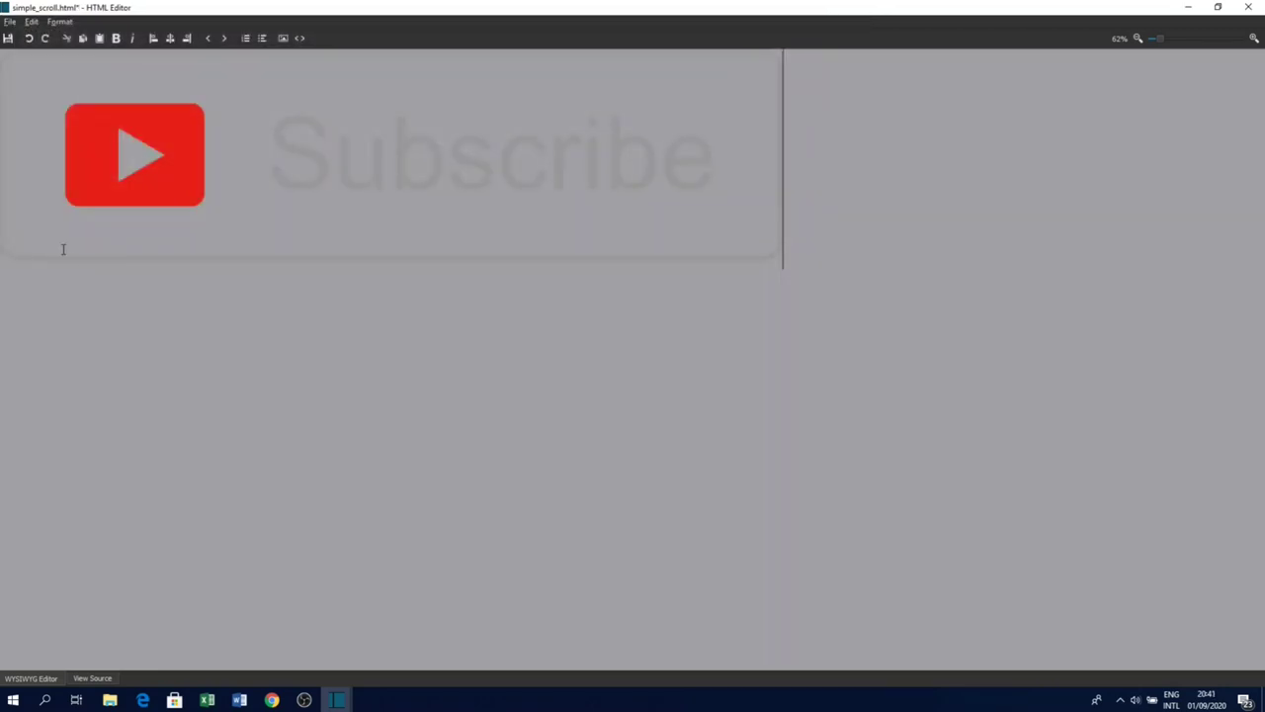
click(11, 38)
click(1248, 8)
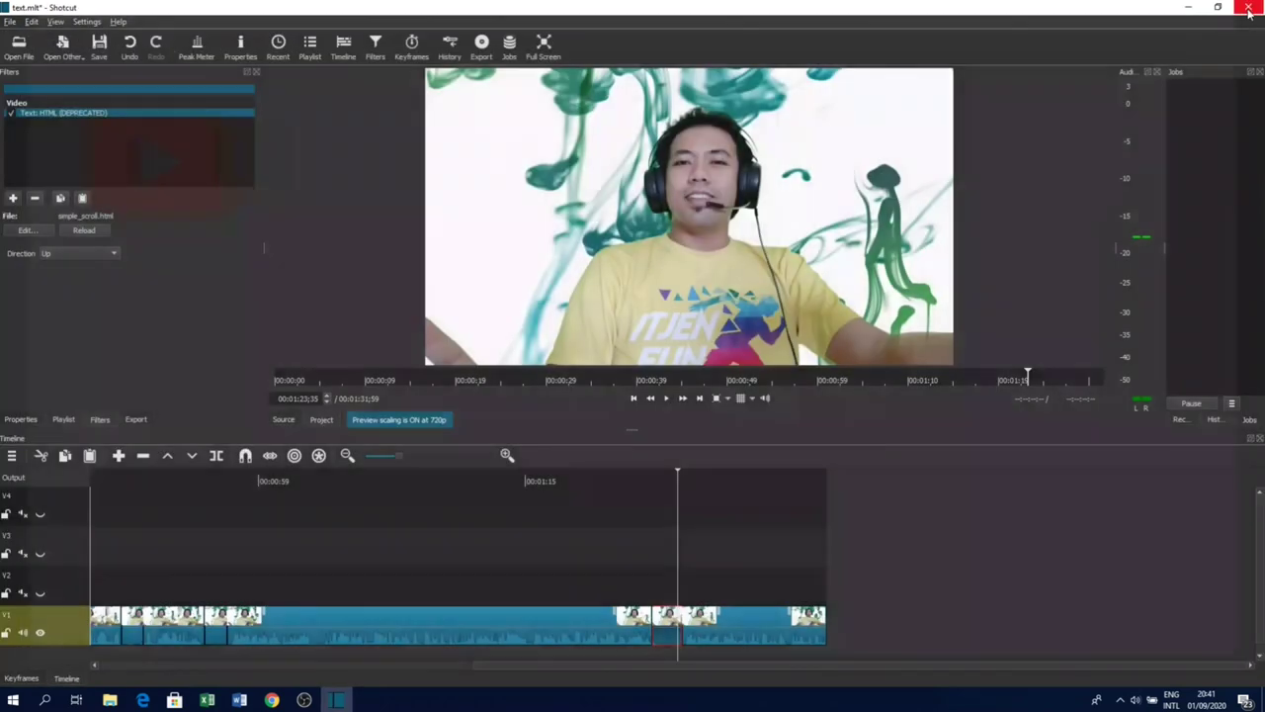
- Try the Right scroll direction for the Subscribe image and preview it by playing through the section
click(94, 255)
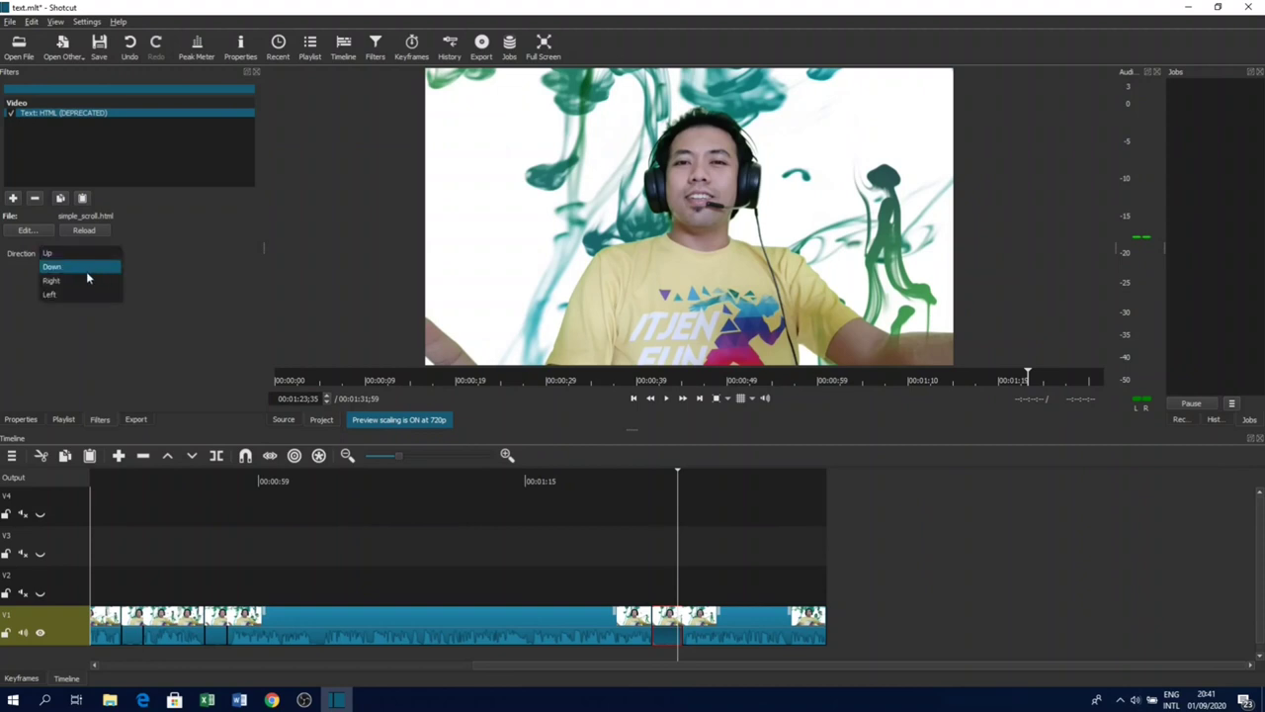
click(87, 285)
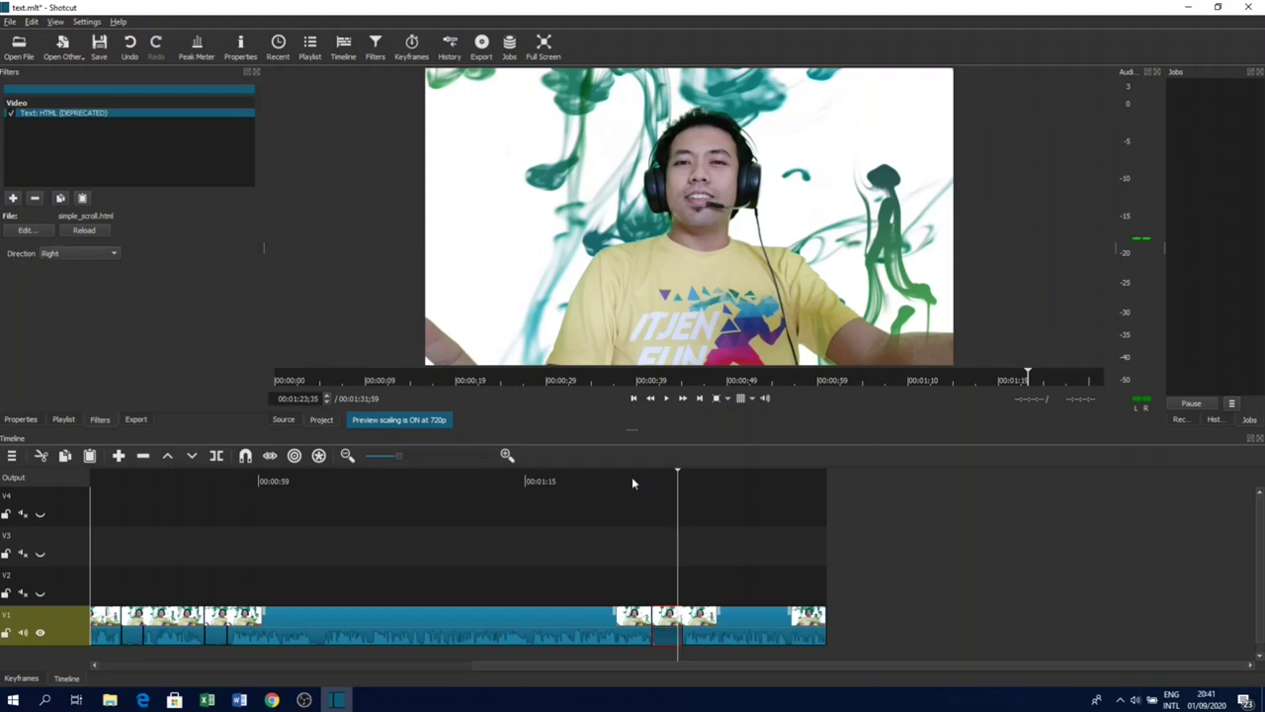
scroll(631, 482, up, 1)
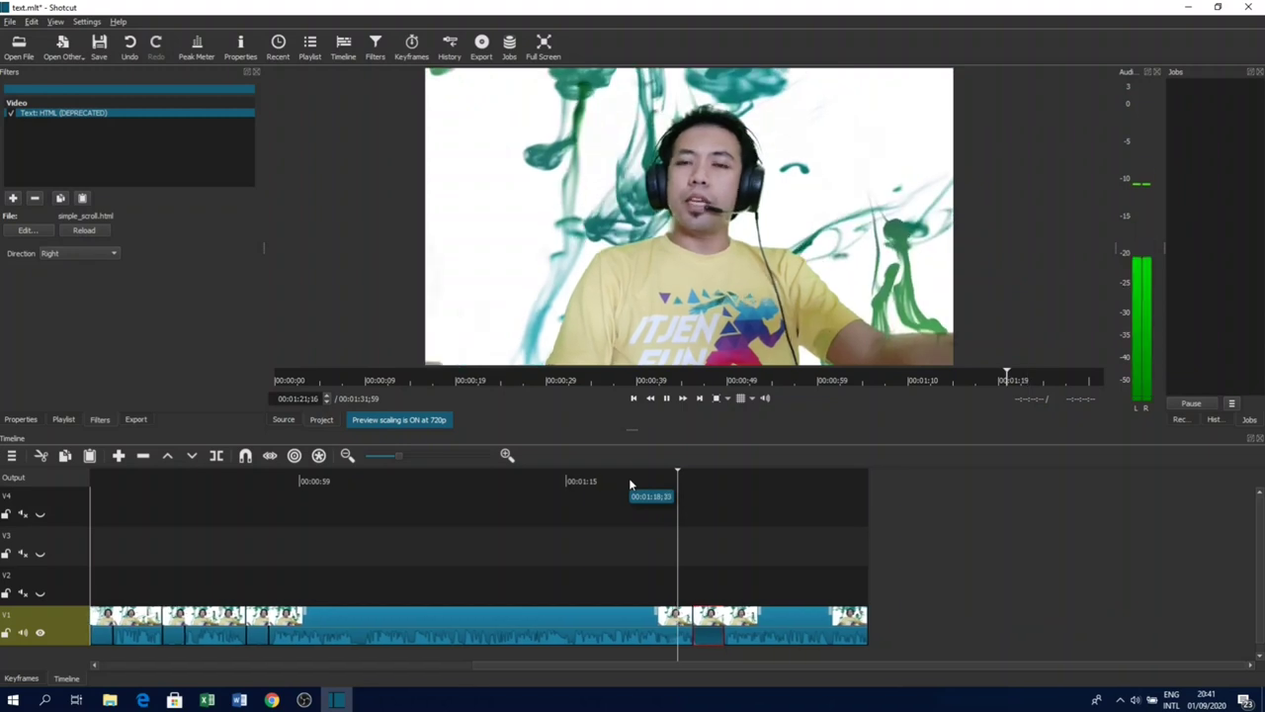
scroll(631, 483, down, 1)
scroll(630, 483, down, 1)
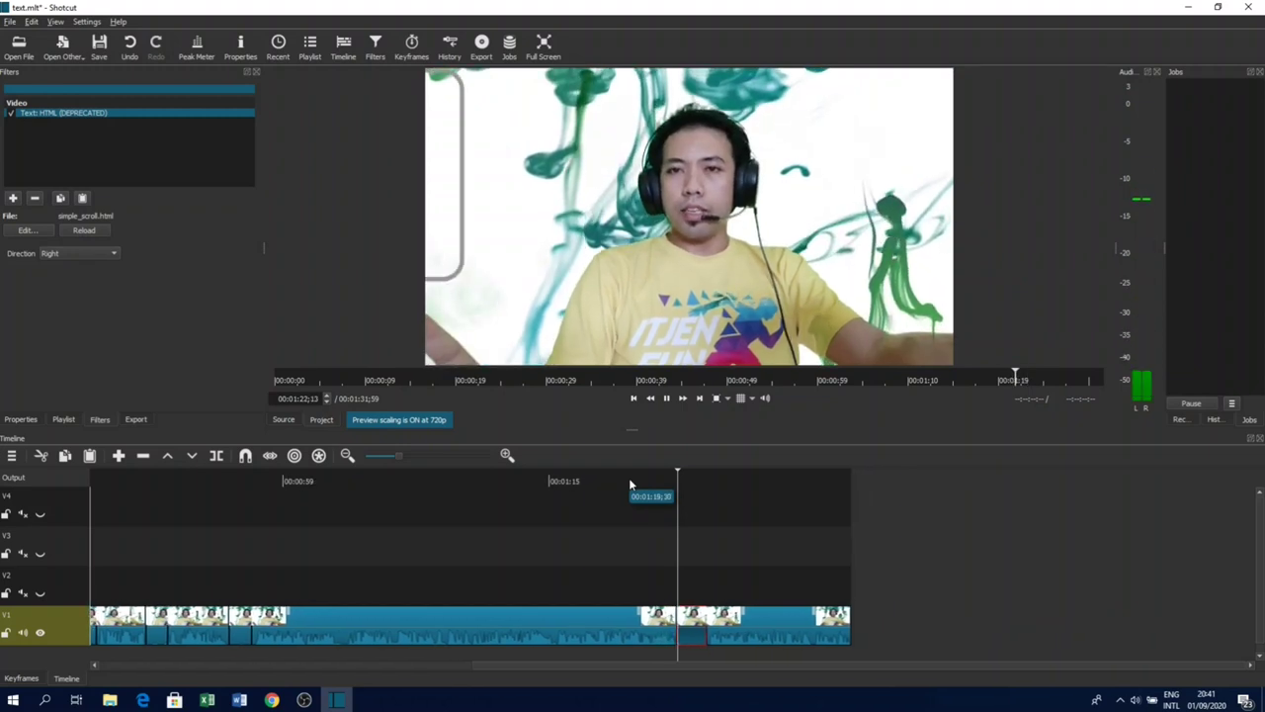
scroll(630, 484, down, 2)
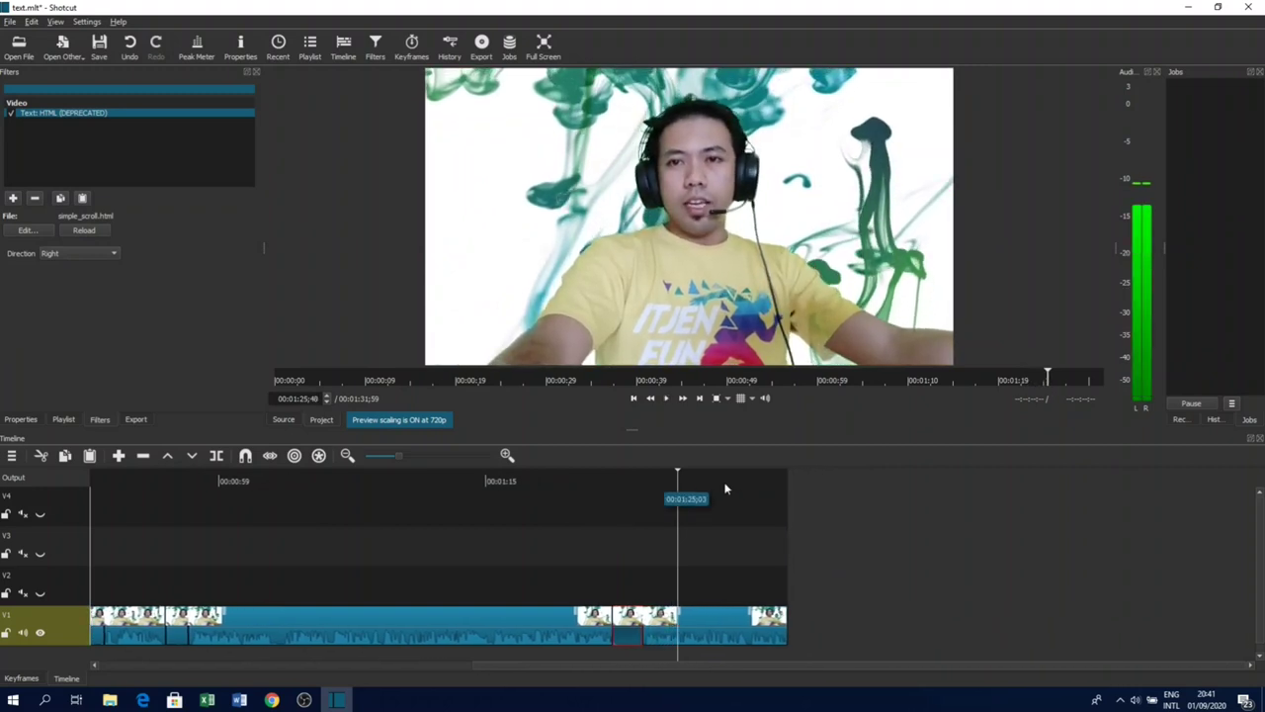
- Set the Subscribe image's scroll direction to Left and return to just before its section on V1
scroll(721, 482, up, 3)
click(114, 253)
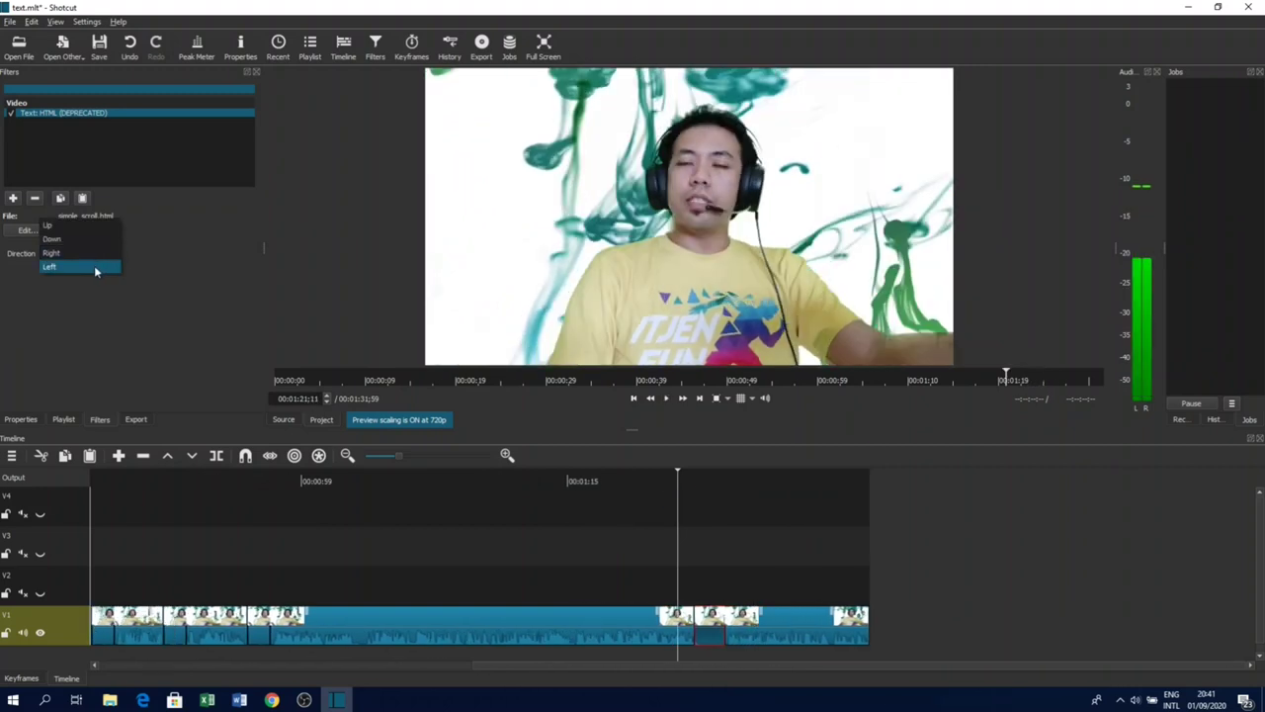
click(94, 265)
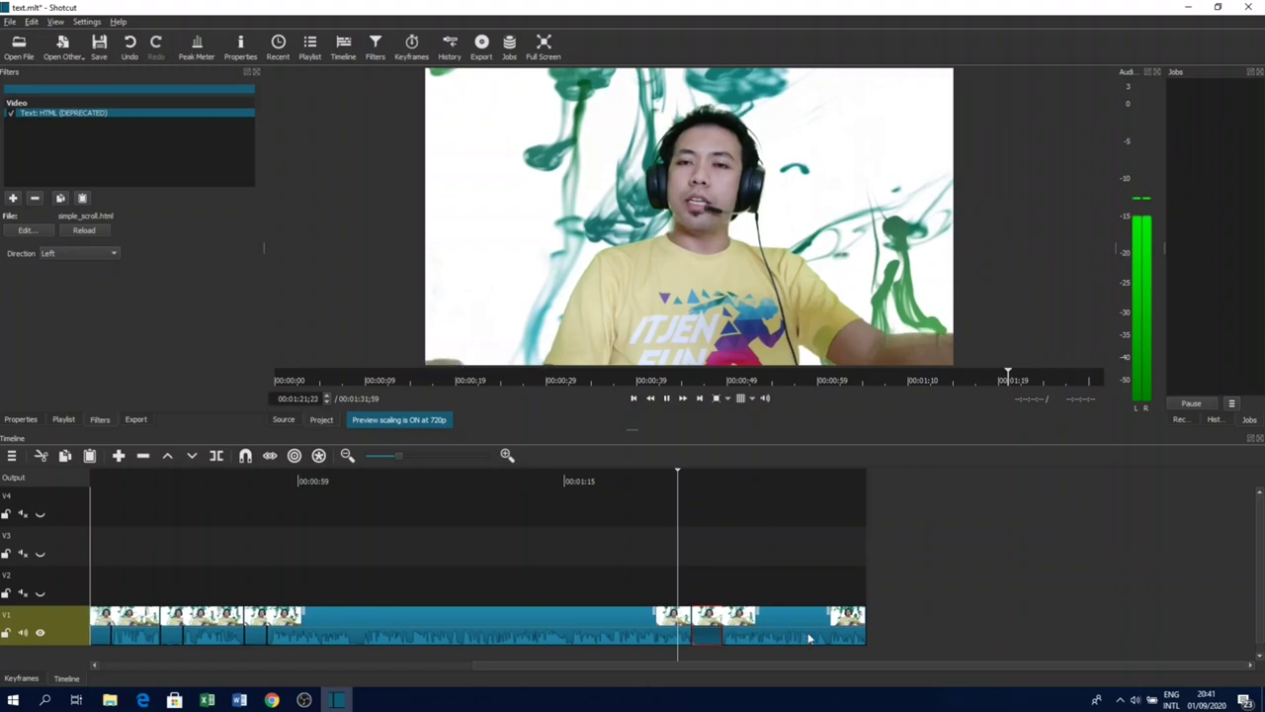